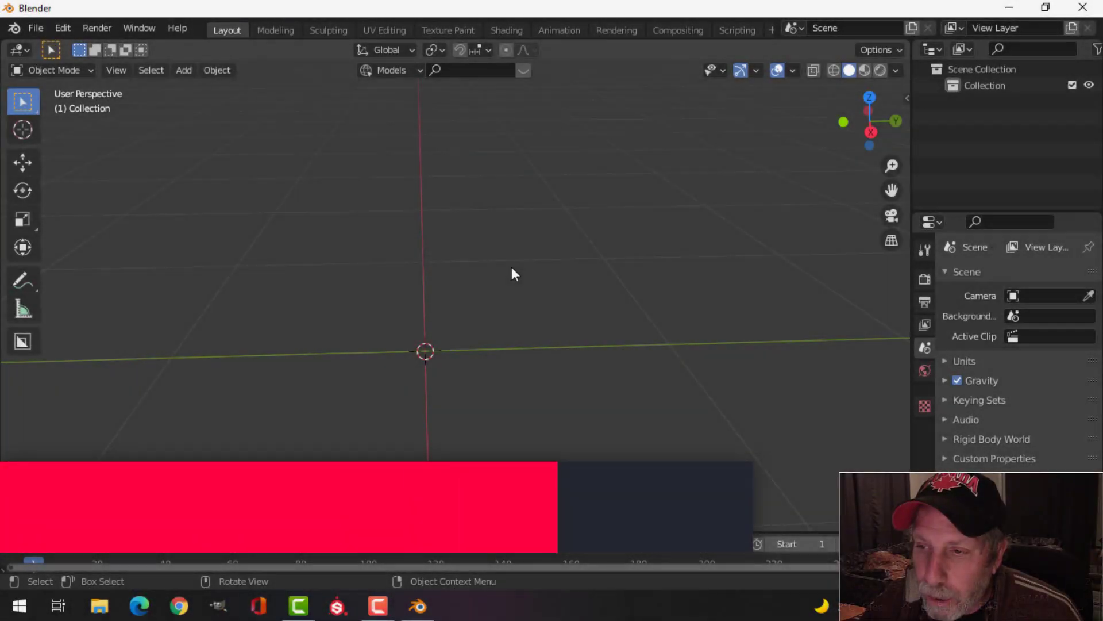
# - Add a mesh plane to the empty scene
pyautogui.scroll(2, 377, 242)
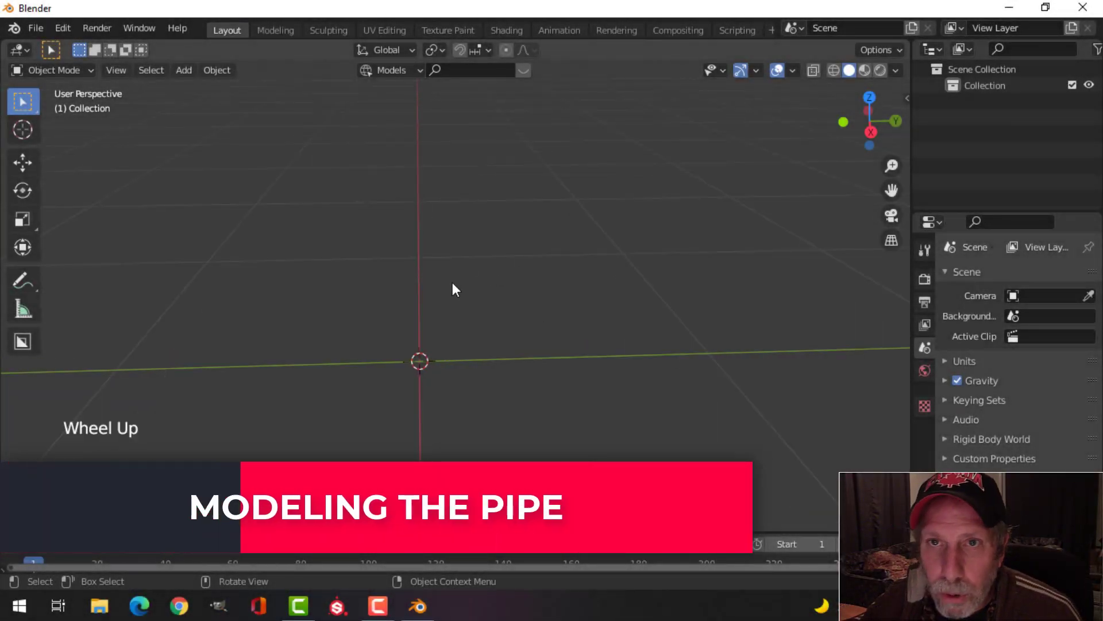
pyautogui.keyDown('shift'); pyautogui.moveTo(439, 288); pyautogui.dragTo(537, 284, button='middle'); pyautogui.keyUp('shift')
pyautogui.scroll(-1, 471, 266)
pyautogui.scroll(-1, 536, 283)
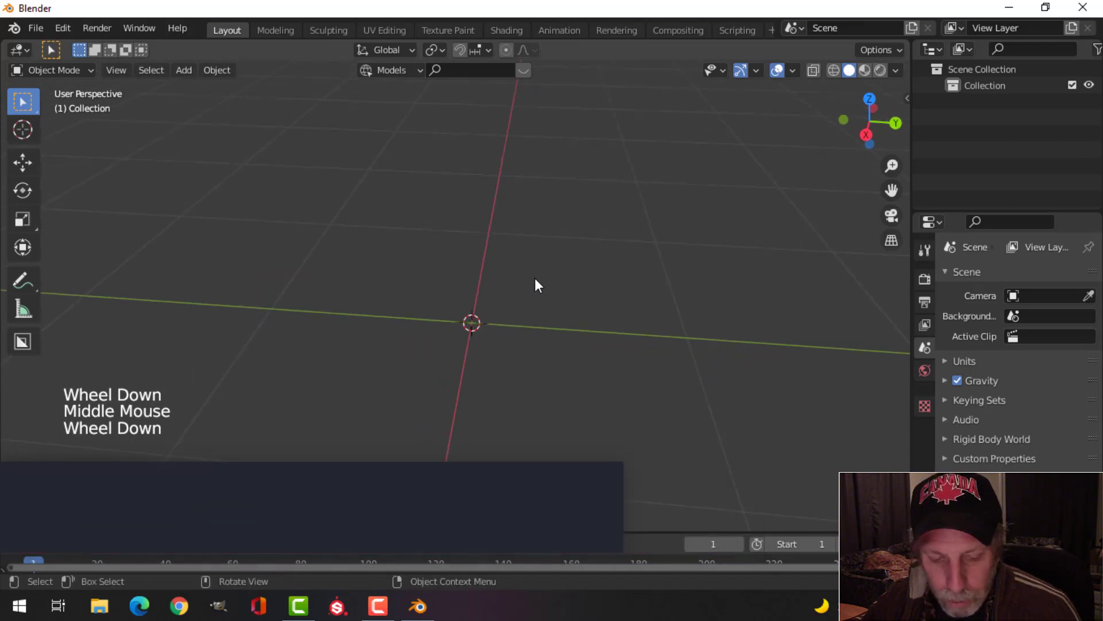
pyautogui.hotkey('shift', 'a')
pyautogui.moveTo(508, 225)
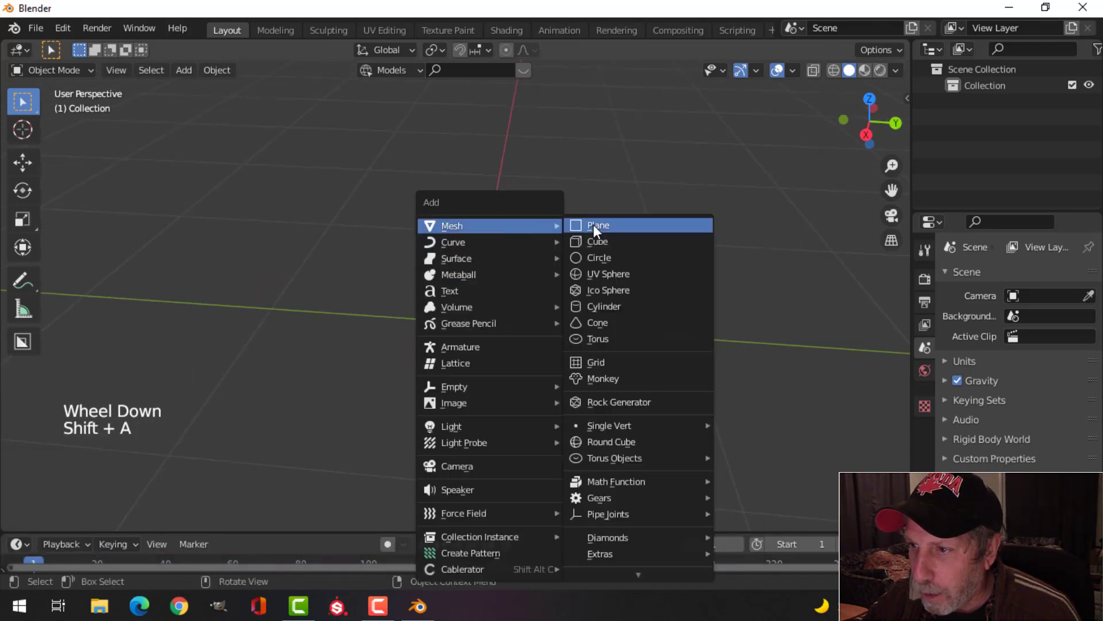
pyautogui.click(594, 227)
pyautogui.scroll(-1, 590, 250)
pyautogui.scroll(-1, 626, 259)
# - In vertex mode, merge the plane's vertices at center into one point
pyautogui.press('Tab')
pyautogui.press('1')
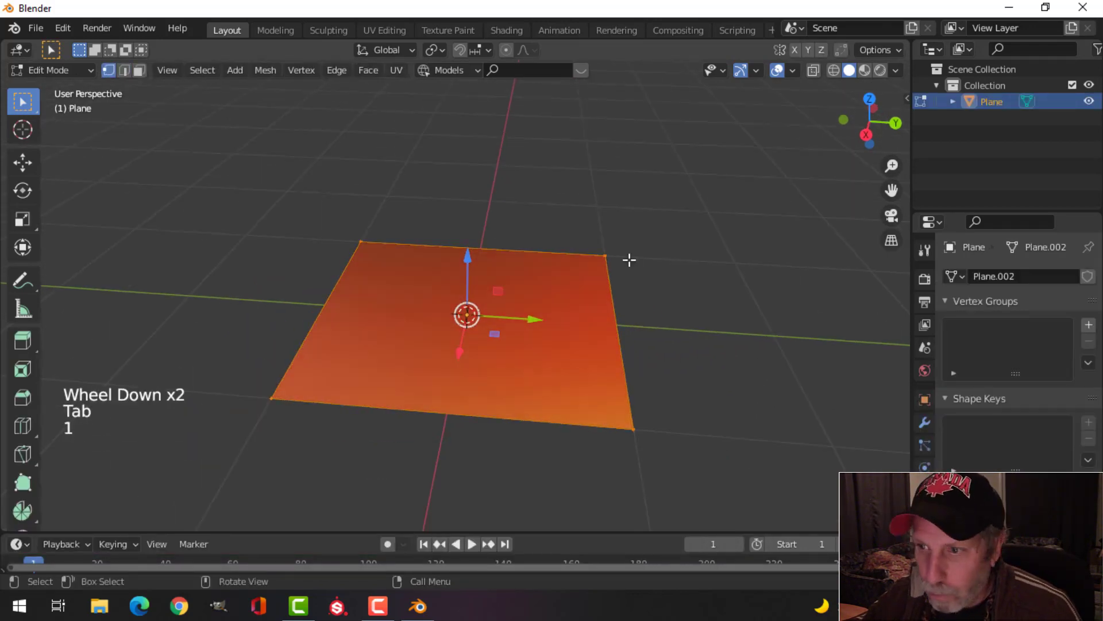
pyautogui.press('m')
pyautogui.click(629, 259)
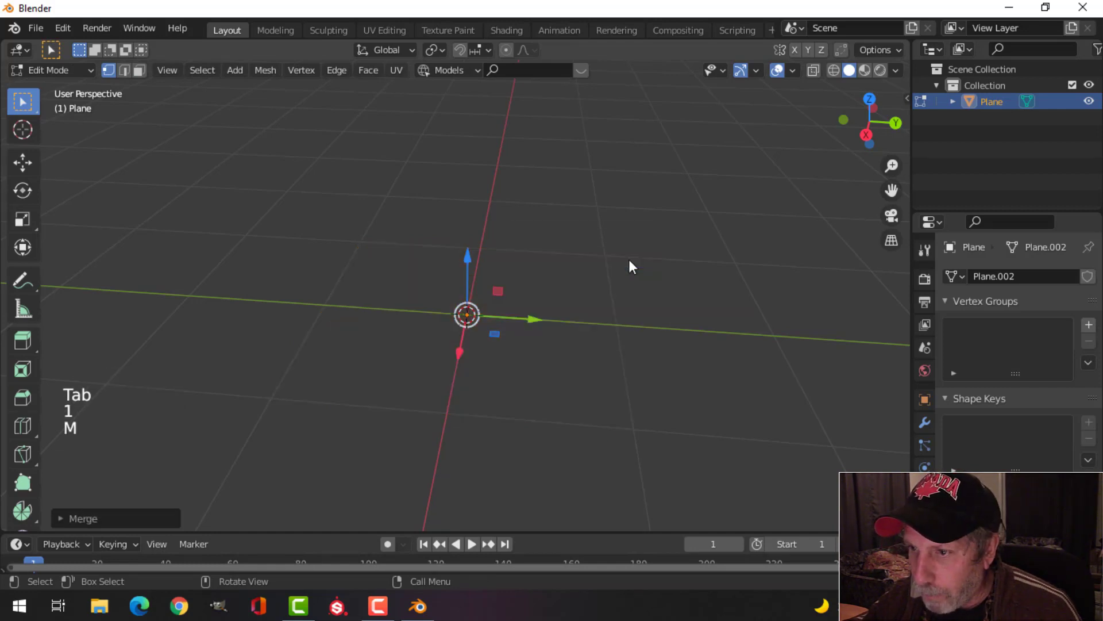
# - From the right view, extrude the point up along Z, then sideways along Y
pyautogui.press('KP_3')
pyautogui.scroll(6, 629, 262)
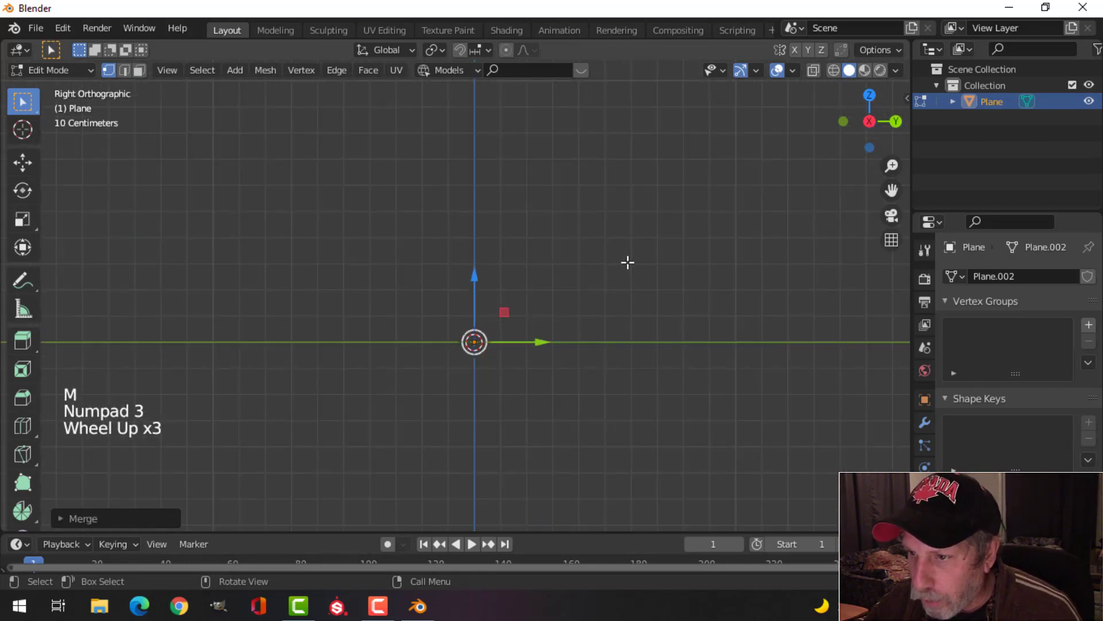
pyautogui.keyDown('shift'); pyautogui.moveTo(600, 273); pyautogui.dragTo(561, 234, button='middle'); pyautogui.keyUp('shift')
pyautogui.press('e')
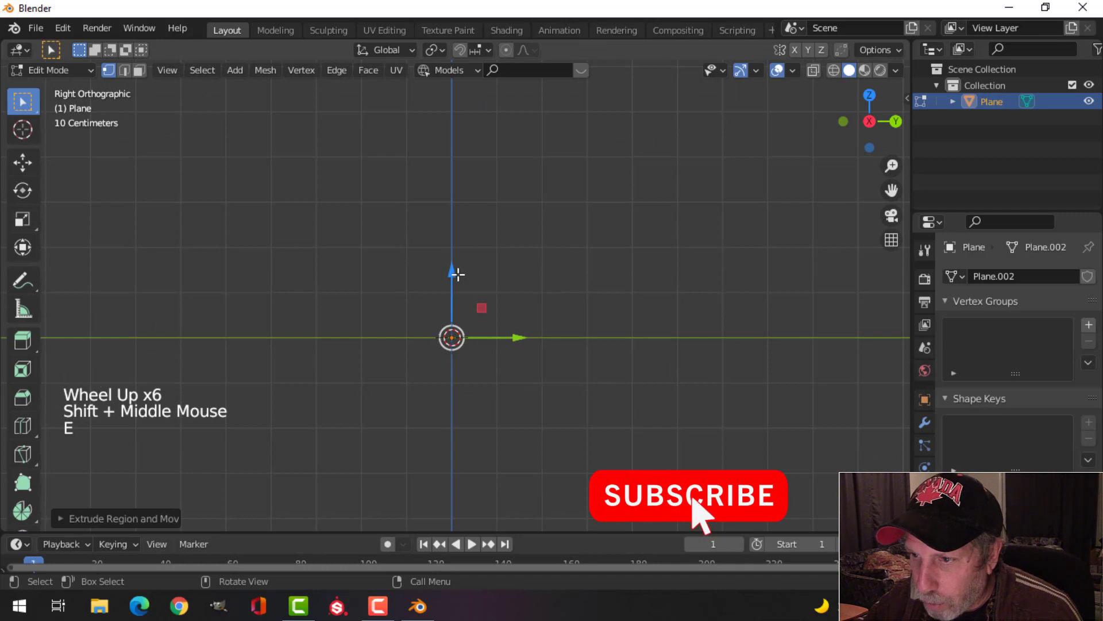
pyautogui.moveTo(456, 274); pyautogui.dragTo(473, 180)
pyautogui.press('e')
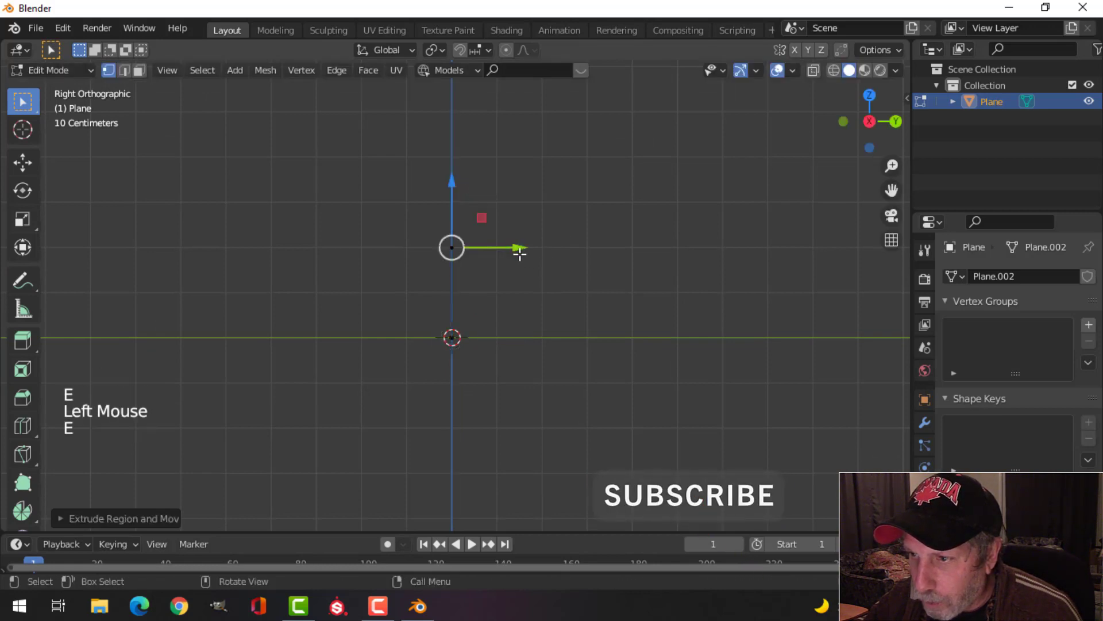
pyautogui.moveTo(517, 246); pyautogui.dragTo(614, 246)
# - Select the L's corner vertex and start a vertex bevel on it
pyautogui.click(452, 247)
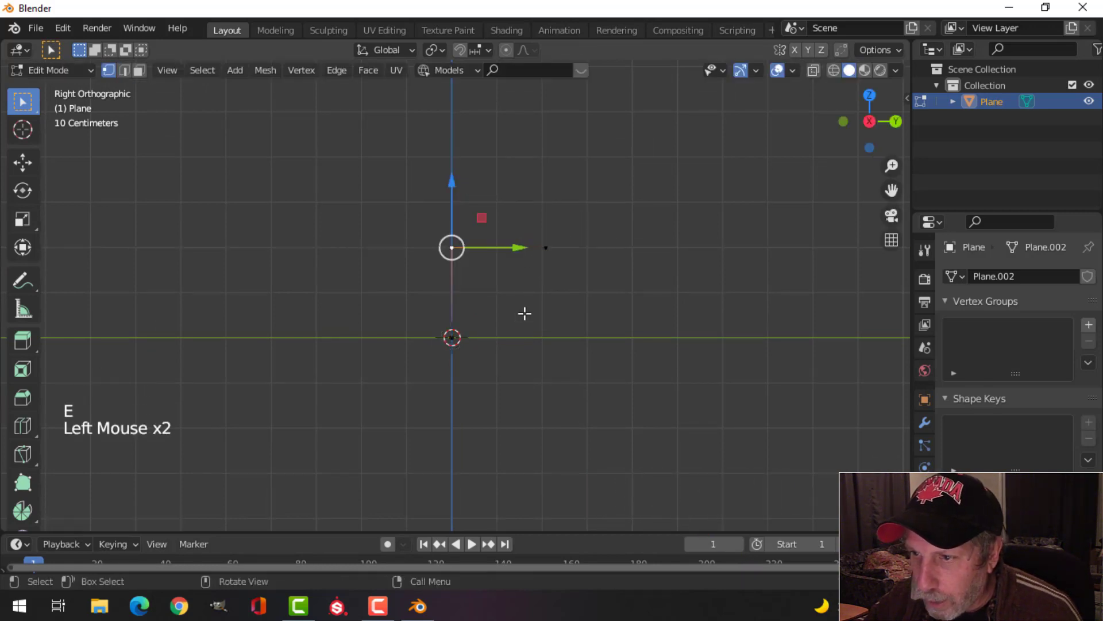
pyautogui.scroll(2, 528, 316)
pyautogui.hotkey('ctrl', 'shift', 'b')
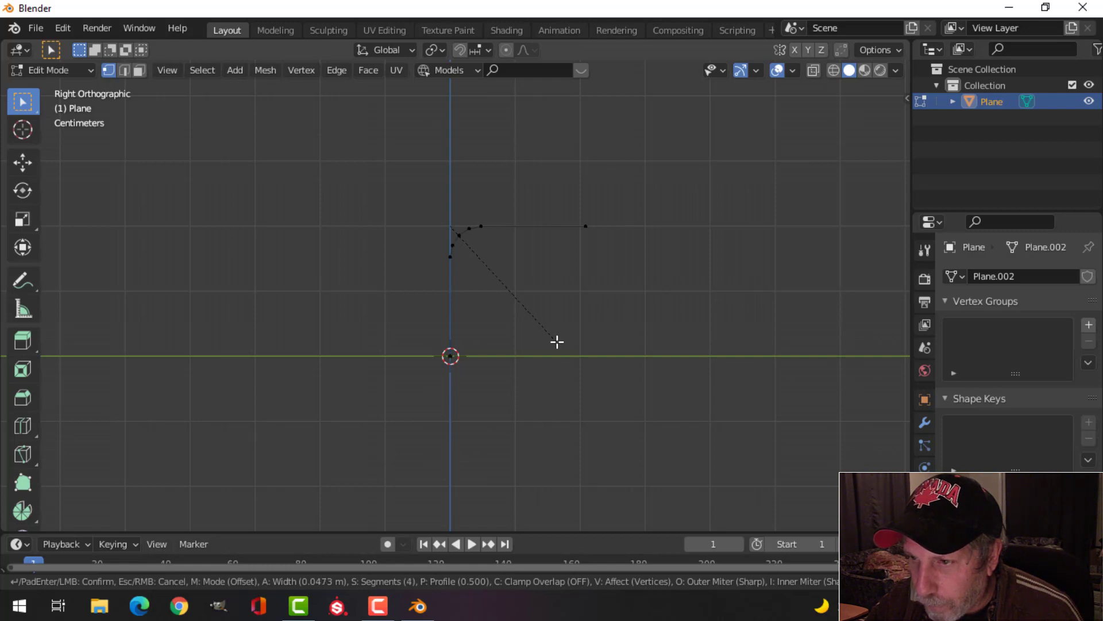
# - Confirm the 4-segment corner rounding and convert the path to a curve
pyautogui.click(556, 339)
pyautogui.press('Tab')
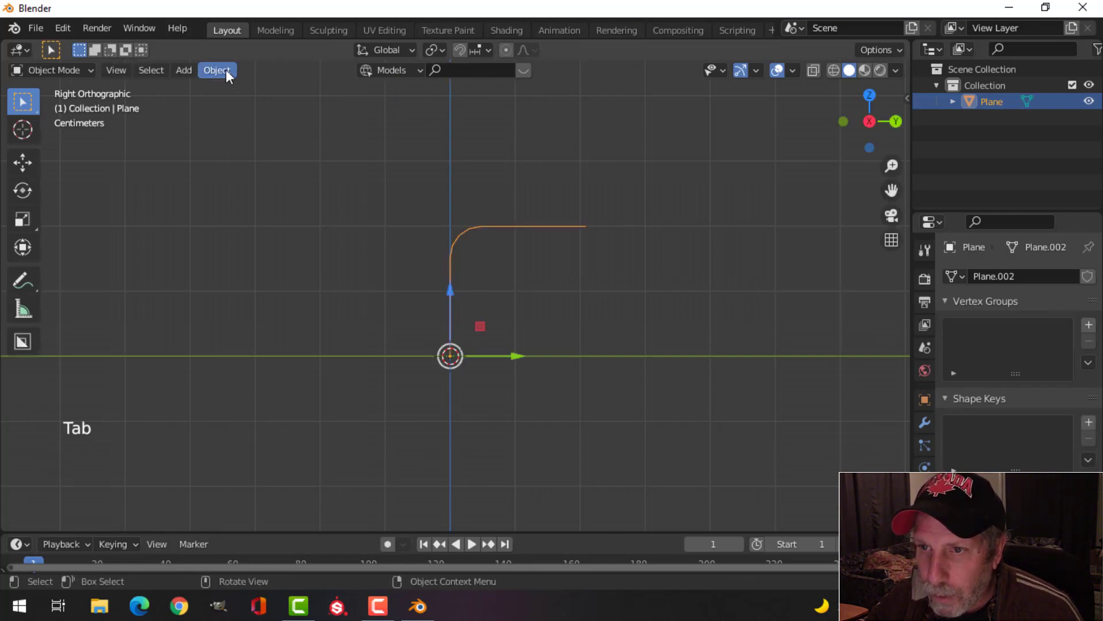
pyautogui.click(225, 70)
pyautogui.moveTo(263, 495)
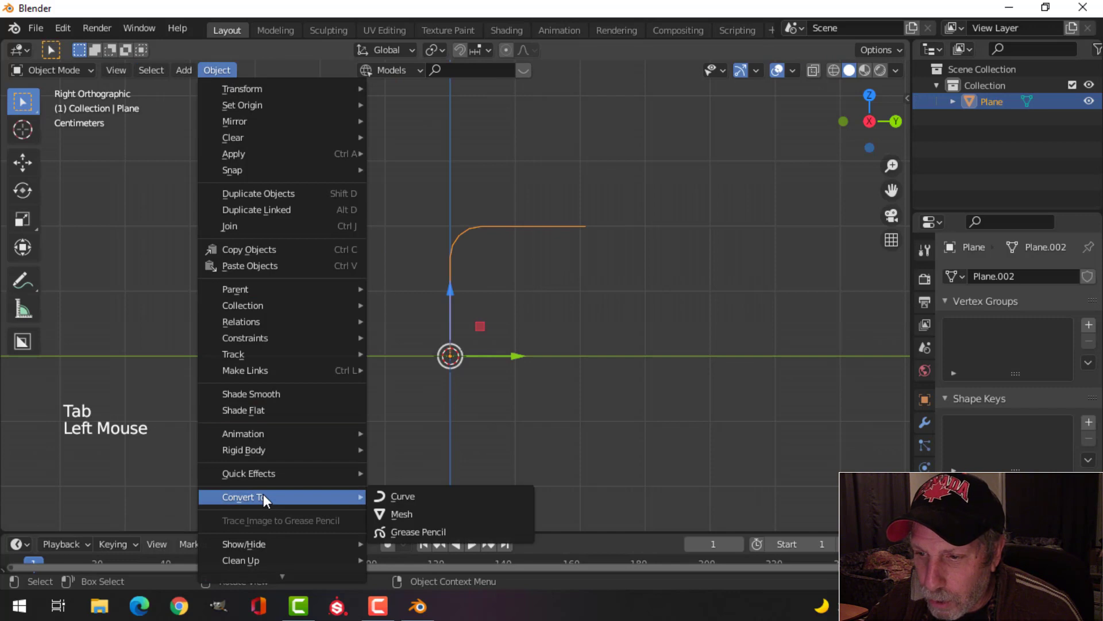
pyautogui.click(400, 498)
# - Give the curve a round tube with a 0.039 m bevel depth
pyautogui.scroll(-4, 997, 483)
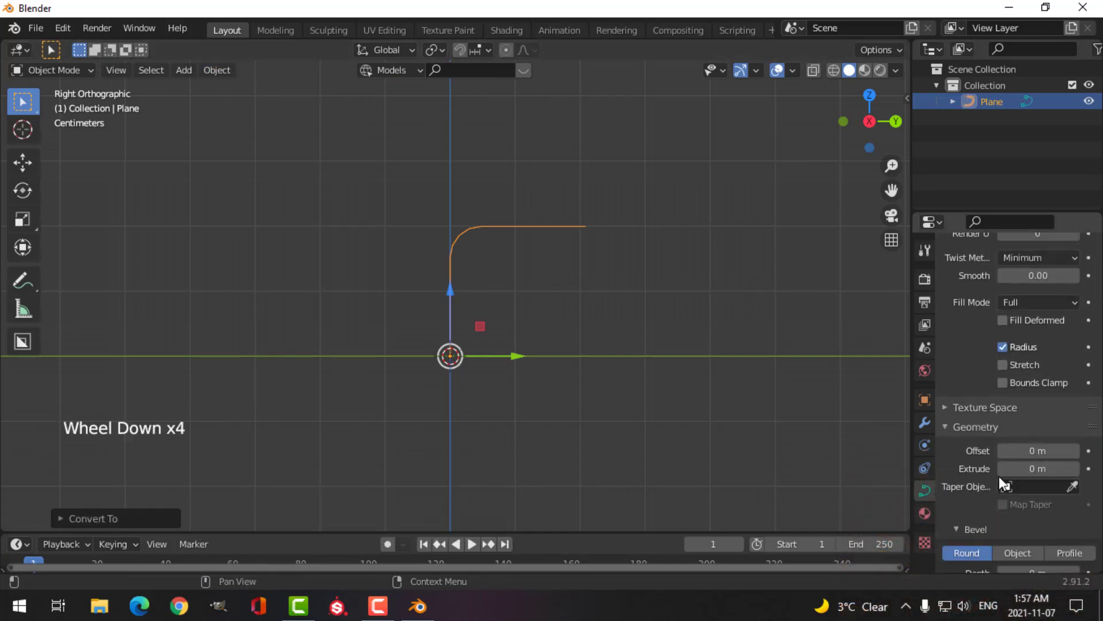
pyautogui.scroll(-3, 1013, 464)
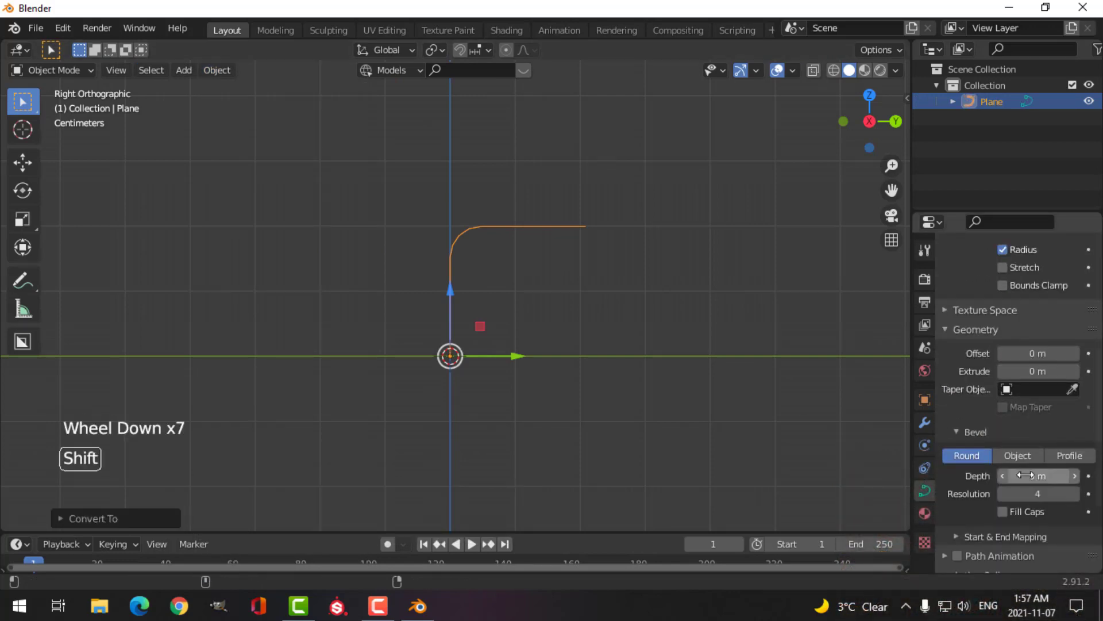
pyautogui.keyDown('shift'); pyautogui.moveTo(1026, 475); pyautogui.dragTo(1060, 476); pyautogui.keyUp('shift')
pyautogui.scroll(3, 487, 230)
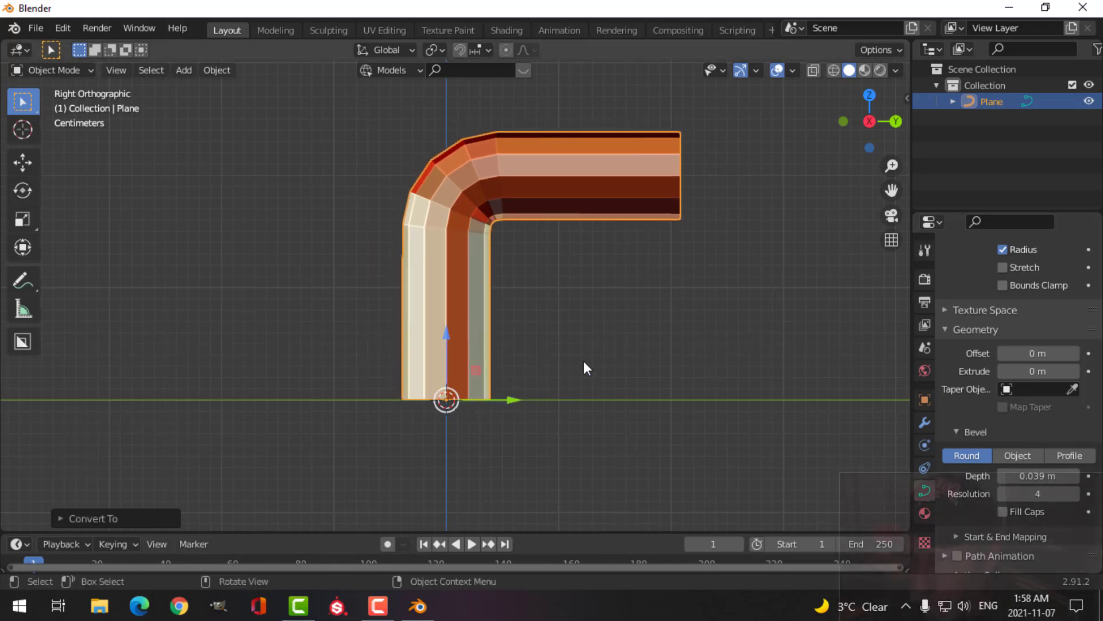
pyautogui.moveTo(585, 359)
pyautogui.mouseDown(button='middle')
pyautogui.moveTo(575, 348)
pyautogui.moveTo(546, 357)
pyautogui.moveTo(582, 351)
pyautogui.mouseUp(button='middle')
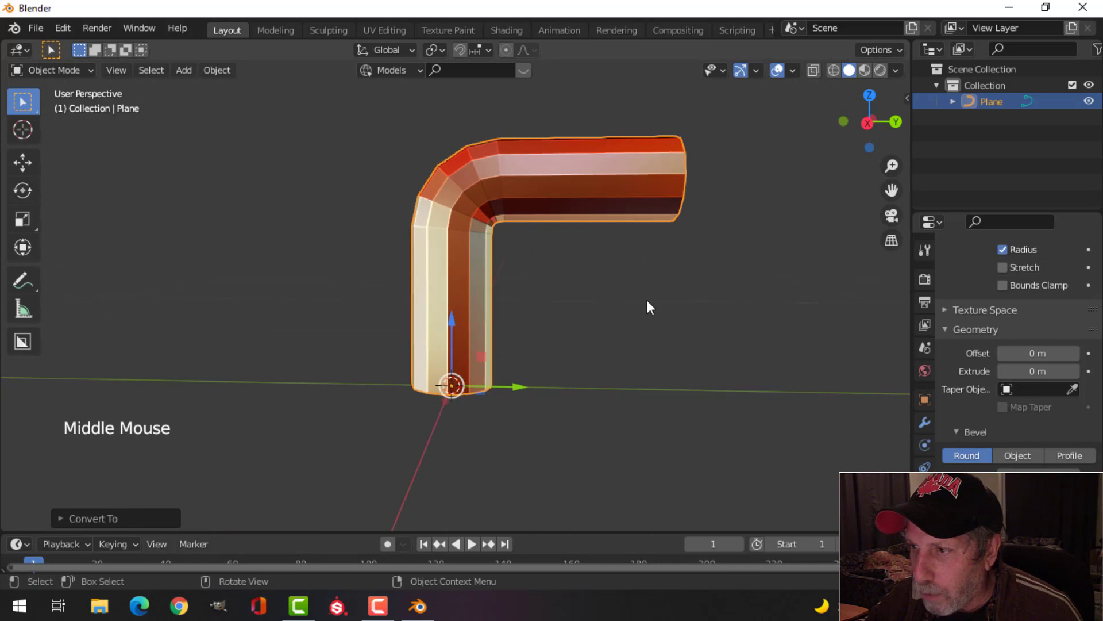
# - Shorten the horizontal leg and raise the bottom end of the tube
pyautogui.press('Tab')
pyautogui.click(677, 179)
pyautogui.moveTo(742, 183); pyautogui.dragTo(630, 190)
pyautogui.click(452, 384)
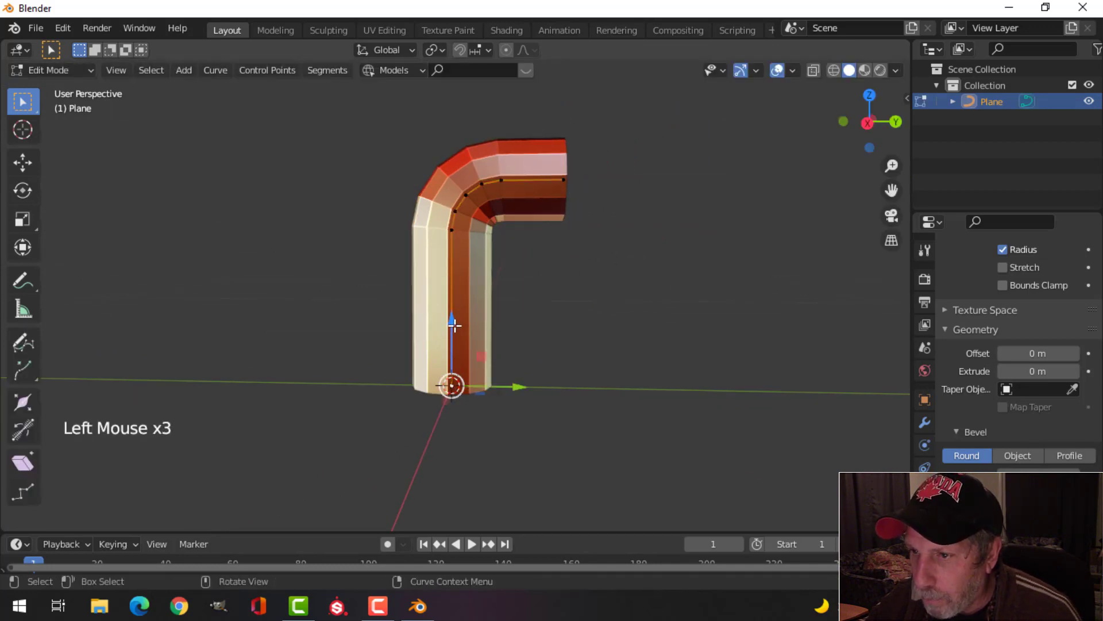
pyautogui.moveTo(454, 323); pyautogui.dragTo(468, 239)
pyautogui.keyDown('shift'); pyautogui.moveTo(537, 234); pyautogui.dragTo(560, 270, button='middle'); pyautogui.keyUp('shift')
pyautogui.moveTo(560, 270); pyautogui.dragTo(402, 173, button='middle')
pyautogui.scroll(-1, 570, 293)
# - Convert the curve tube into a mesh
pyautogui.press('Tab')
pyautogui.click(221, 70)
pyautogui.moveTo(316, 503)
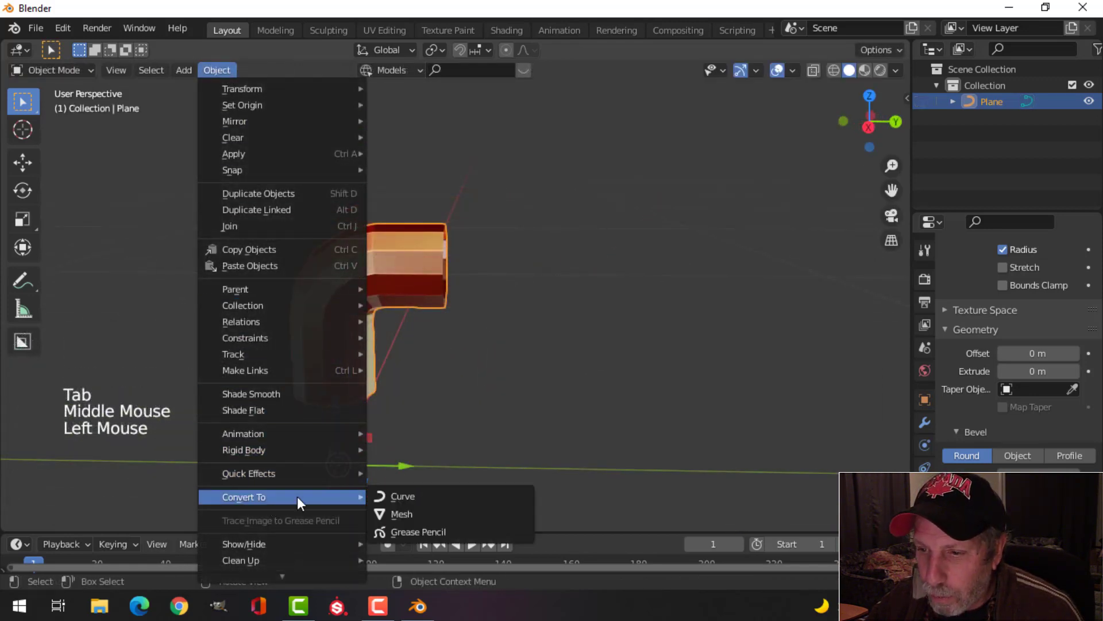
pyautogui.click(402, 514)
# - Select the pipe's open-end edge loop, extrude it and scale it outward into a flange
pyautogui.press('Tab')
pyautogui.moveTo(468, 303); pyautogui.dragTo(451, 309, button='middle')
pyautogui.scroll(2, 441, 309)
pyautogui.press('2')
pyautogui.keyDown('alt'); pyautogui.keyDown('shift'); pyautogui.click(437, 281); pyautogui.keyUp('shift'); pyautogui.keyUp('alt')
pyautogui.moveTo(500, 270); pyautogui.dragTo(500, 287, button='middle')
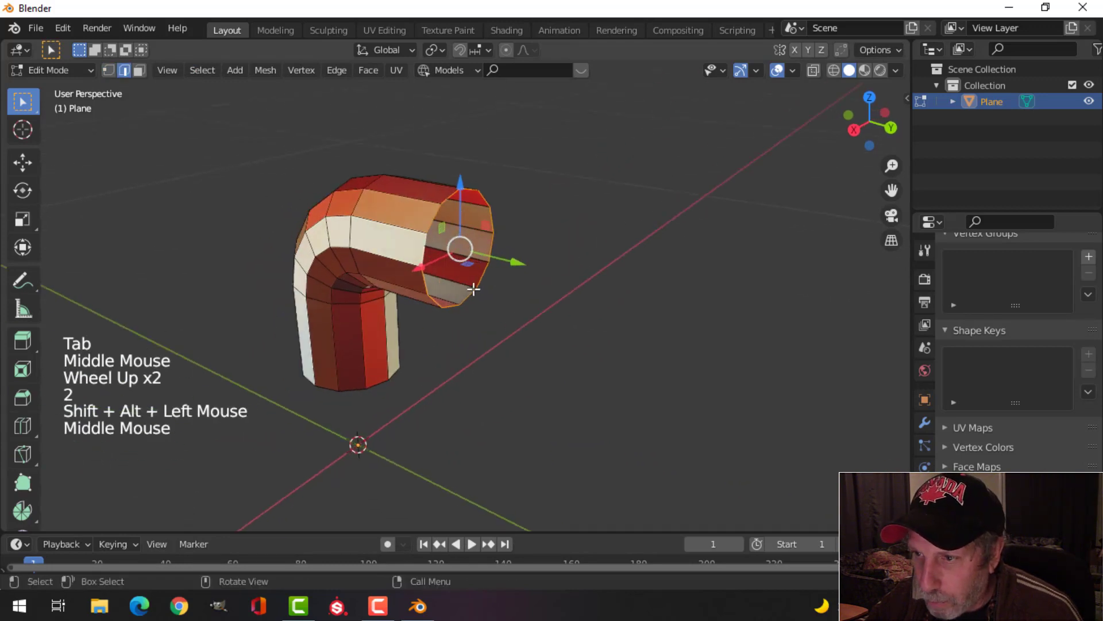
pyautogui.press('e')
pyautogui.press('s')
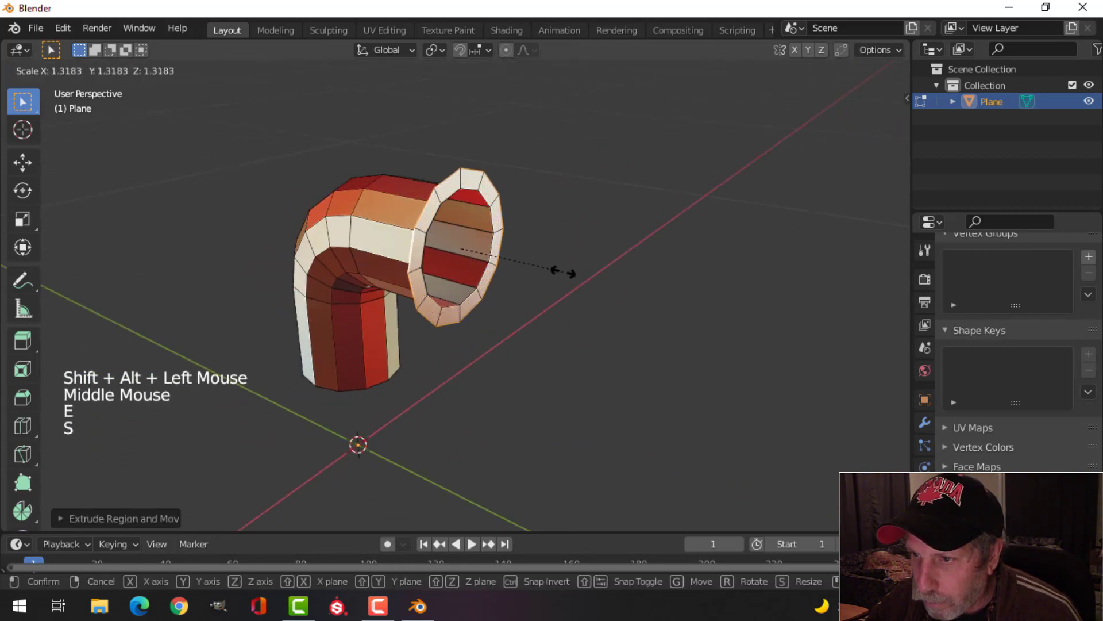
pyautogui.click(562, 269)
# - Extrude the flange rim for thickness, then extrude and scale inward to close it
pyautogui.moveTo(561, 269)
pyautogui.mouseDown(button='middle')
pyautogui.moveTo(623, 276)
pyautogui.moveTo(546, 275)
pyautogui.mouseUp(button='middle')
pyautogui.press('e')
pyautogui.moveTo(508, 250); pyautogui.dragTo(529, 251)
pyautogui.moveTo(529, 251); pyautogui.dragTo(500, 249, button='middle')
pyautogui.press('e')
pyautogui.press('s')
pyautogui.click(575, 259)
# - Select the flange edge loop and give it a thin one-segment bevel
pyautogui.scroll(2, 470, 237)
pyautogui.scroll(1, 470, 237)
pyautogui.hotkey('alt', 'a')
pyautogui.keyDown('alt'); pyautogui.keyDown('shift'); pyautogui.click(439, 151); pyautogui.keyUp('shift'); pyautogui.keyUp('alt')
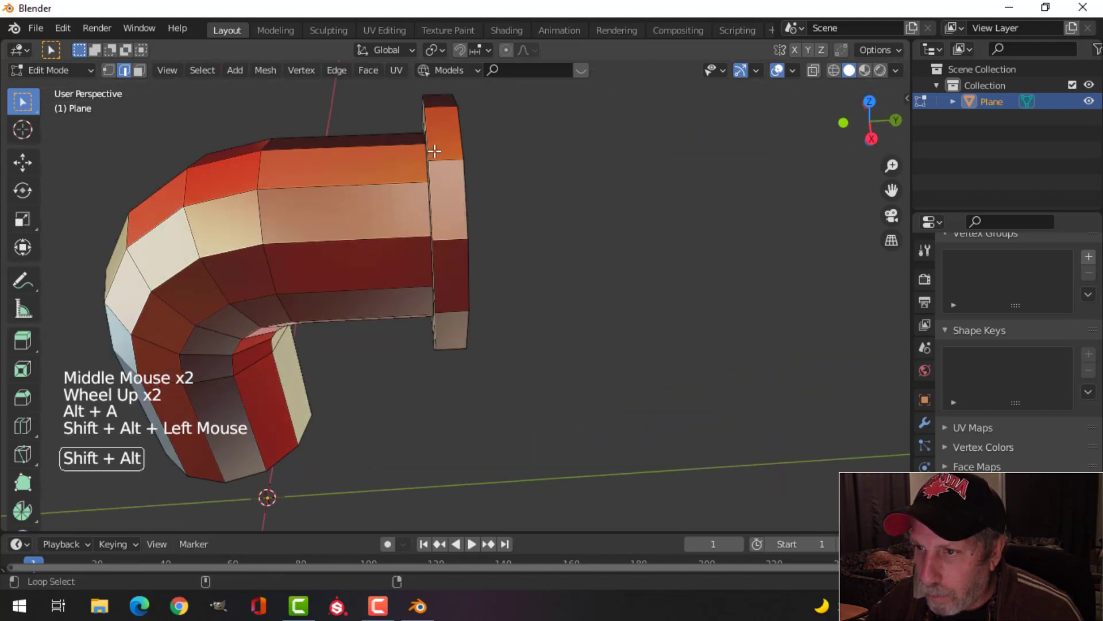
pyautogui.moveTo(457, 134); pyautogui.dragTo(462, 235, button='middle')
pyautogui.scroll(1, 483, 215)
pyautogui.moveTo(462, 236); pyautogui.dragTo(568, 231, button='middle')
pyautogui.hotkey('ctrl', 'b')
pyautogui.press('shift')
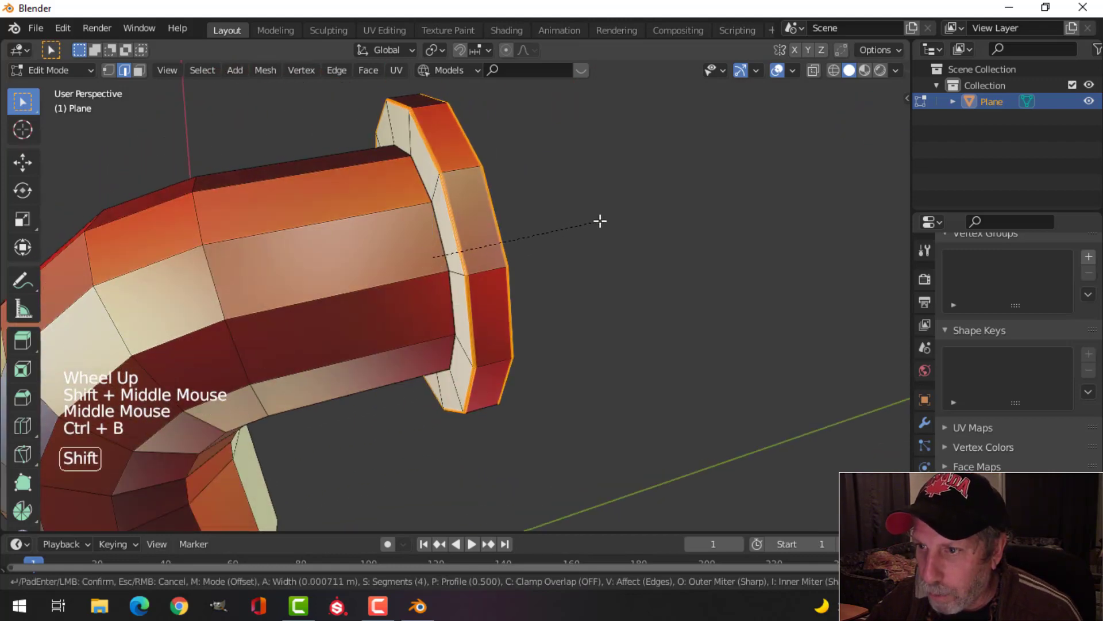
pyautogui.keyDown('shift'); pyautogui.scroll(-1, 614, 214); pyautogui.keyUp('shift')
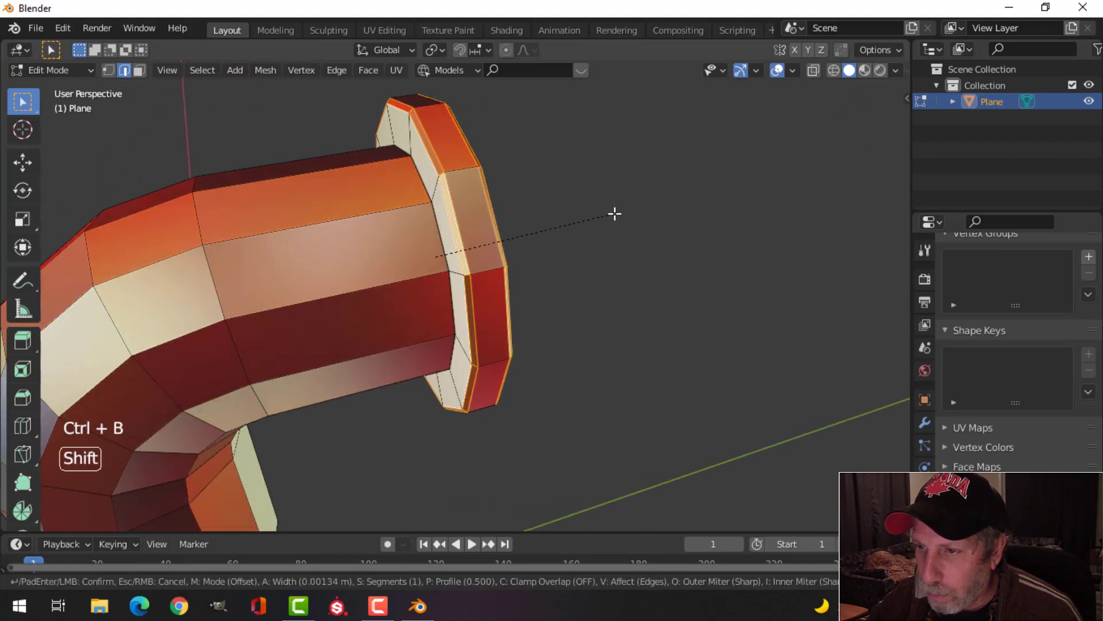
pyautogui.click(615, 214)
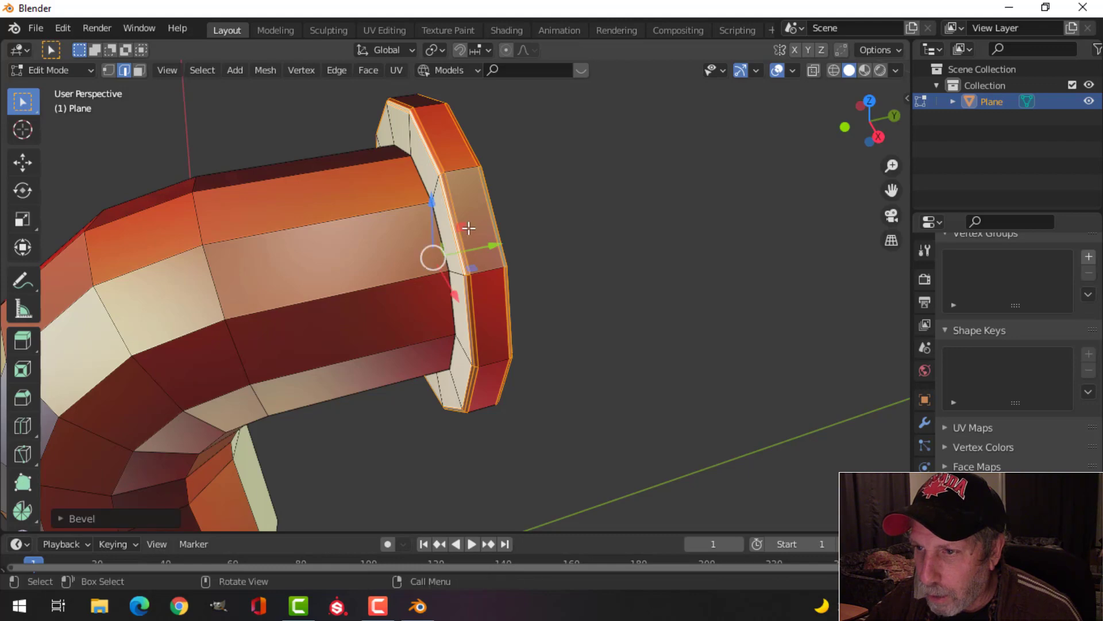
# - Add a level-2 subdivision surface to the pipe and shade it smooth
pyautogui.hotkey('alt', 'a')
pyautogui.press('Tab')
pyautogui.hotkey('ctrl', '2')
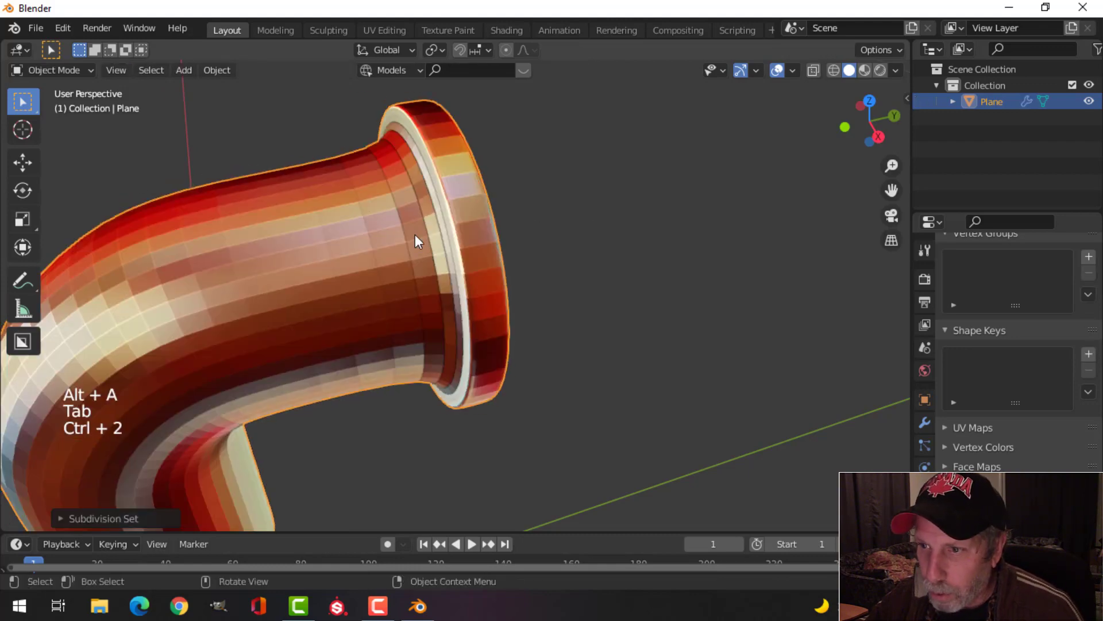
pyautogui.rightClick(382, 218)
pyautogui.click(369, 213)
pyautogui.moveTo(483, 233); pyautogui.dragTo(427, 258, button='middle')
# - Add two loop cuts on the pipe just behind the flange
pyautogui.press('Tab')
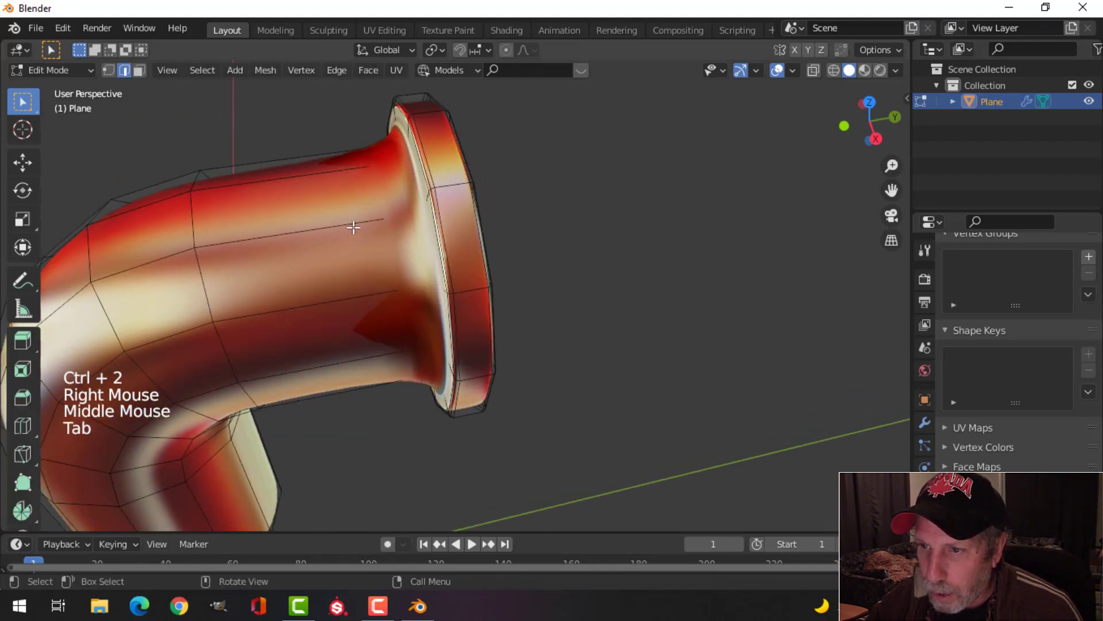
pyautogui.hotkey('ctrl', 'r')
pyautogui.click(354, 224)
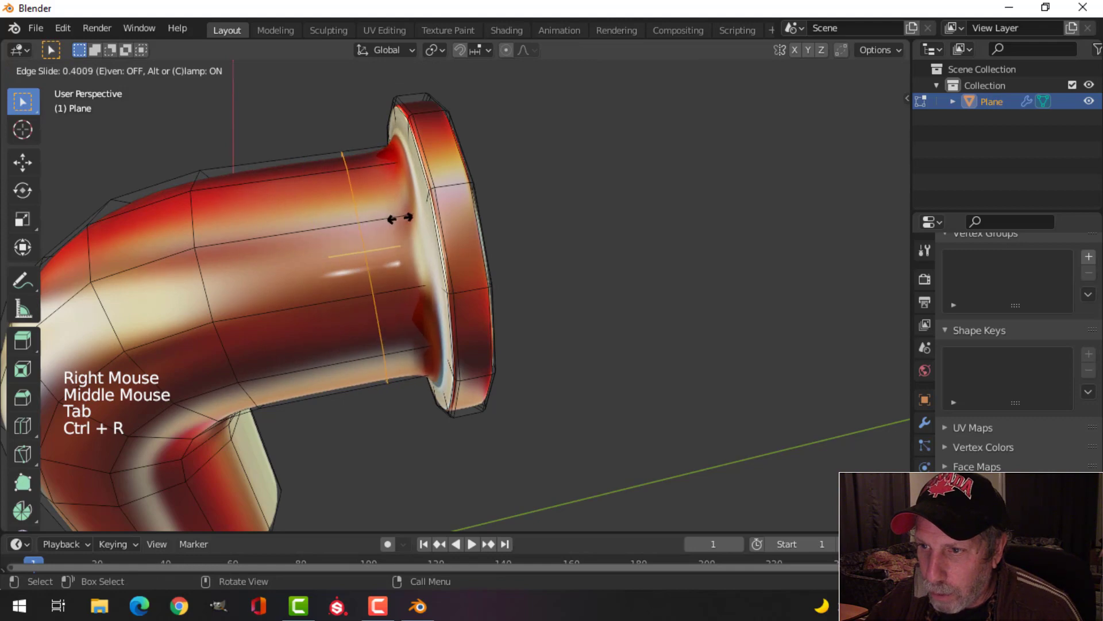
pyautogui.click(453, 198)
pyautogui.moveTo(406, 259); pyautogui.dragTo(411, 270, button='middle')
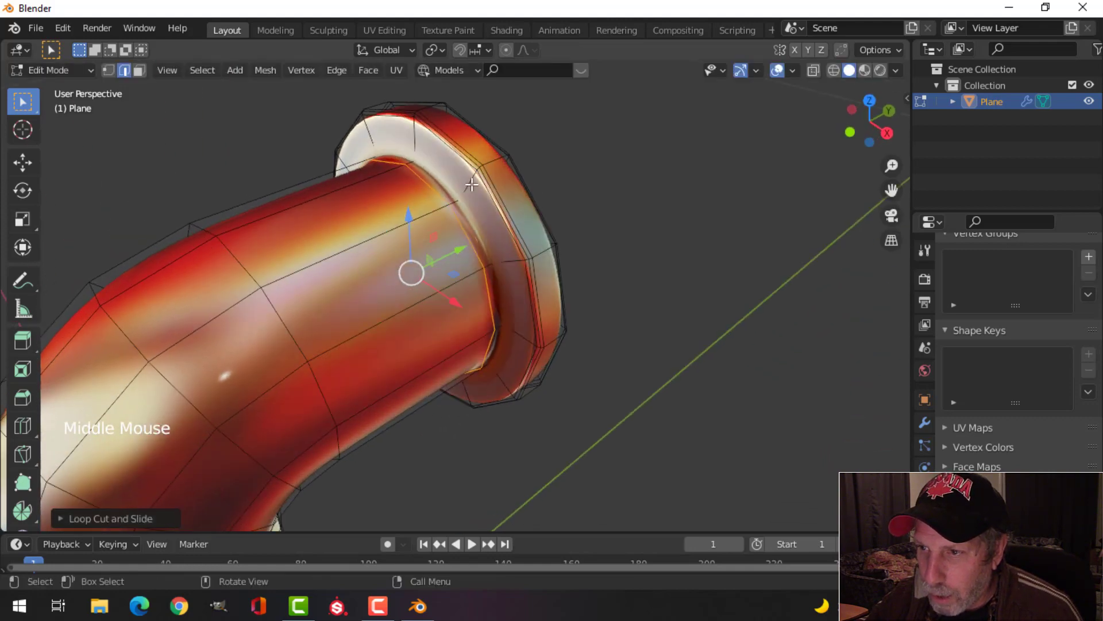
pyautogui.hotkey('ctrl', 'r')
pyautogui.click(412, 270)
pyautogui.click(467, 195)
# - Return to Object Mode and view the whole elbow from the side
pyautogui.press('Tab')
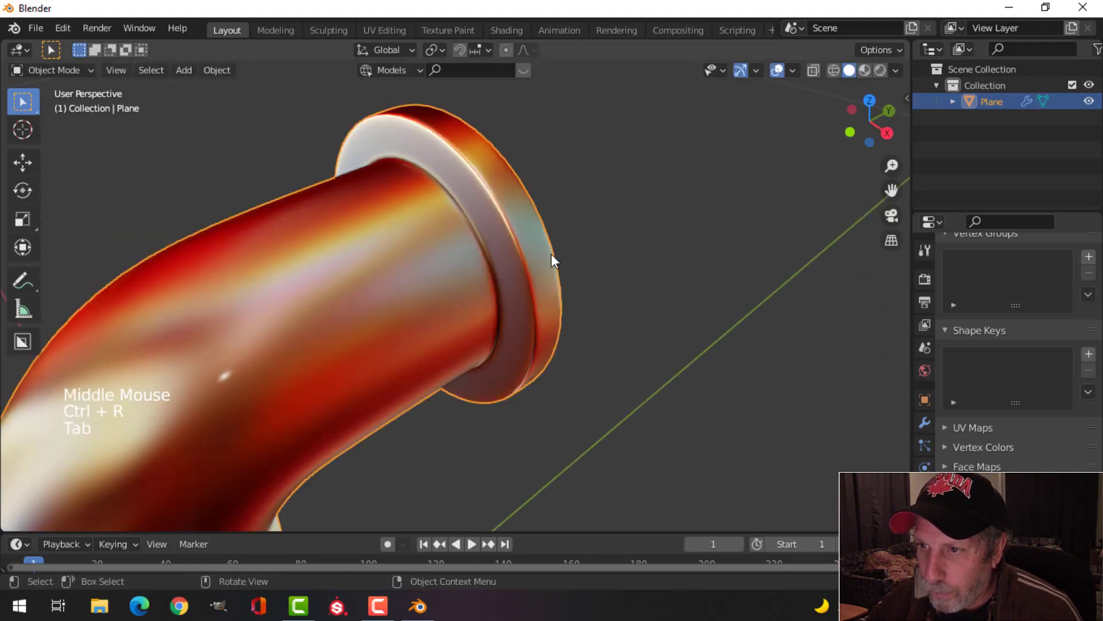
pyautogui.moveTo(555, 256); pyautogui.dragTo(439, 254, button='middle')
pyautogui.scroll(-2, 440, 254)
pyautogui.hotkey('alt', 'a')
pyautogui.moveTo(412, 308); pyautogui.dragTo(427, 170, button='middle')
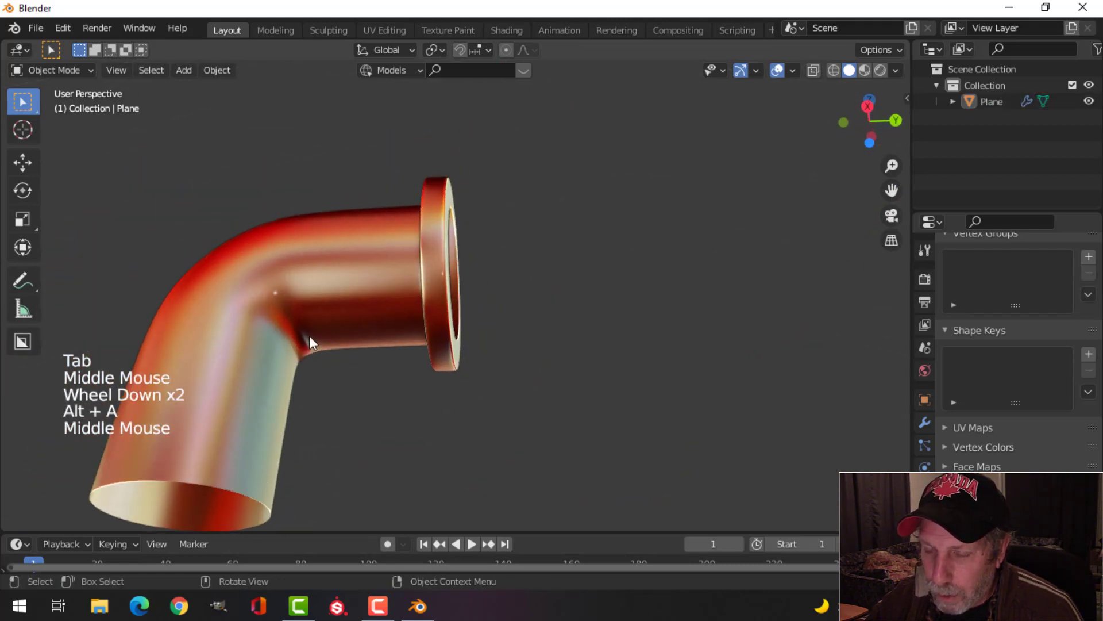
pyautogui.keyDown('shift'); pyautogui.moveTo(305, 344); pyautogui.dragTo(446, 246, button='middle'); pyautogui.keyUp('shift')
# - Select the pipe, toggle Edit Mode with the selection cleared, then deselect it
pyautogui.click(427, 265)
pyautogui.press('Tab')
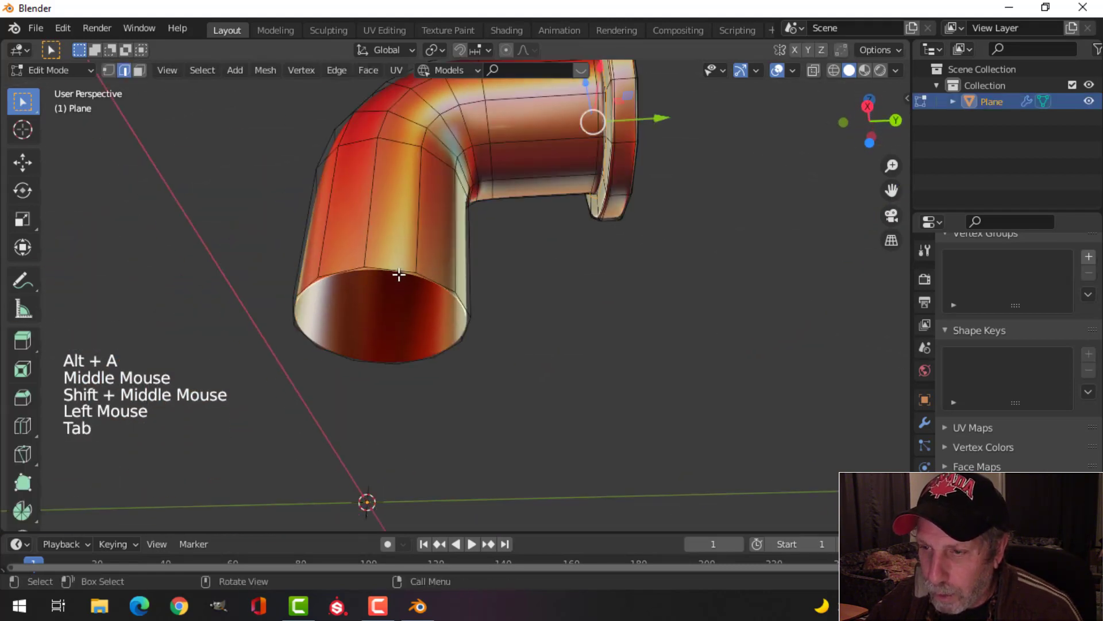
pyautogui.hotkey('alt', 'a')
pyautogui.scroll(-3, 463, 254)
pyautogui.press('Tab')
pyautogui.moveTo(463, 254); pyautogui.dragTo(525, 290, button='middle')
pyautogui.scroll(-1, 500, 303)
pyautogui.hotkey('alt', 'a')
# - In face select mode, select the flange's ring of faces
pyautogui.moveTo(525, 291); pyautogui.dragTo(453, 236, button='middle')
pyautogui.click(453, 235)
pyautogui.scroll(2, 476, 259)
pyautogui.press('Tab')
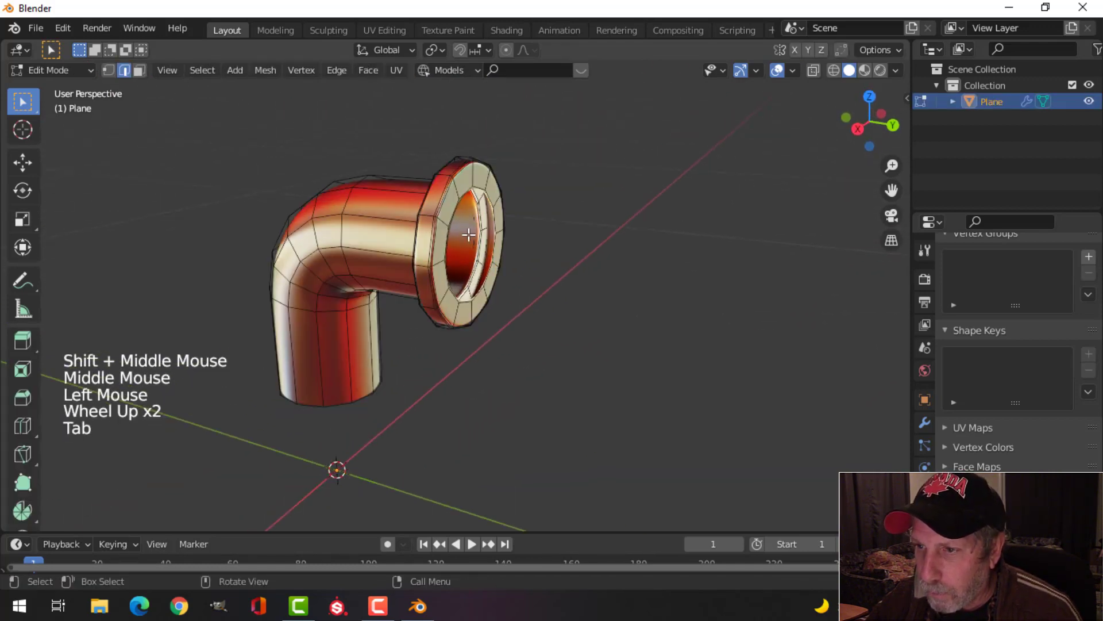
pyautogui.hotkey('alt', 'a')
pyautogui.press('3')
pyautogui.keyDown('alt'); pyautogui.keyDown('shift'); pyautogui.click(463, 191); pyautogui.keyUp('shift'); pyautogui.keyUp('alt')
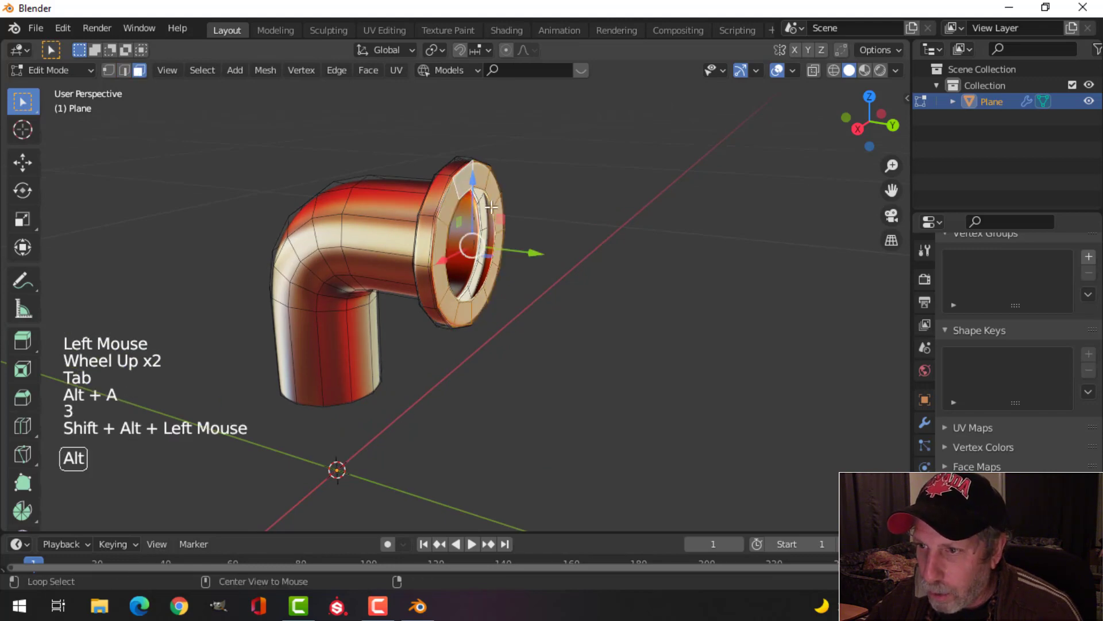
# - Snap the 3D cursor to the flange faces and set the pipe's origin there
pyautogui.moveTo(463, 191); pyautogui.dragTo(512, 220, button='middle')
pyautogui.hotkey('shift', 's')
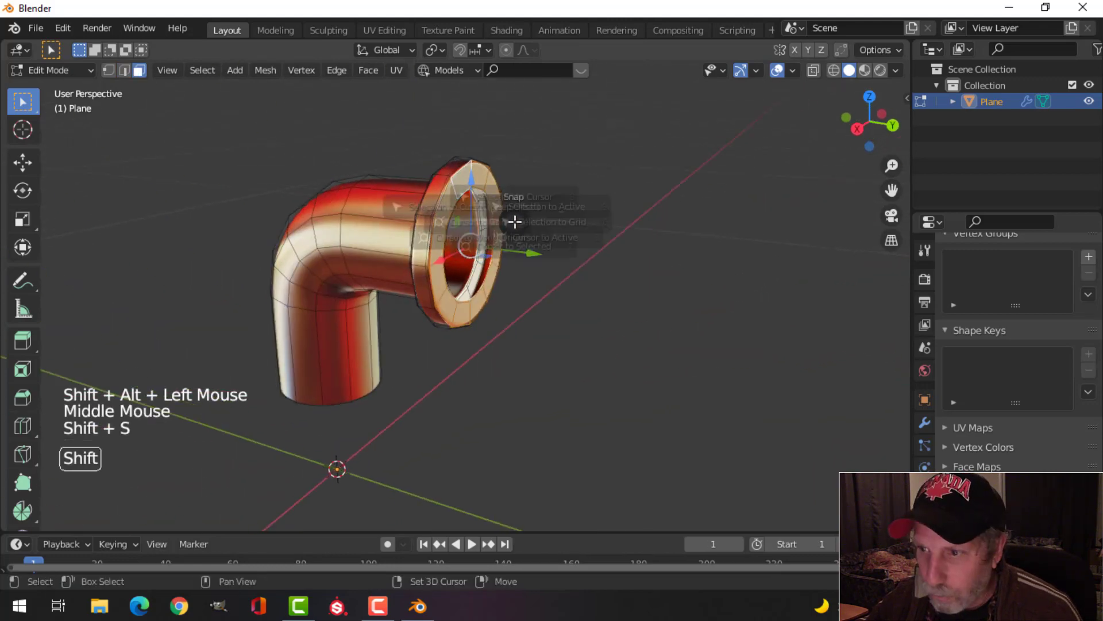
pyautogui.click(487, 314)
pyautogui.press('Tab')
pyautogui.moveTo(522, 295); pyautogui.dragTo(570, 291, button='middle')
pyautogui.click(208, 69)
pyautogui.moveTo(262, 107)
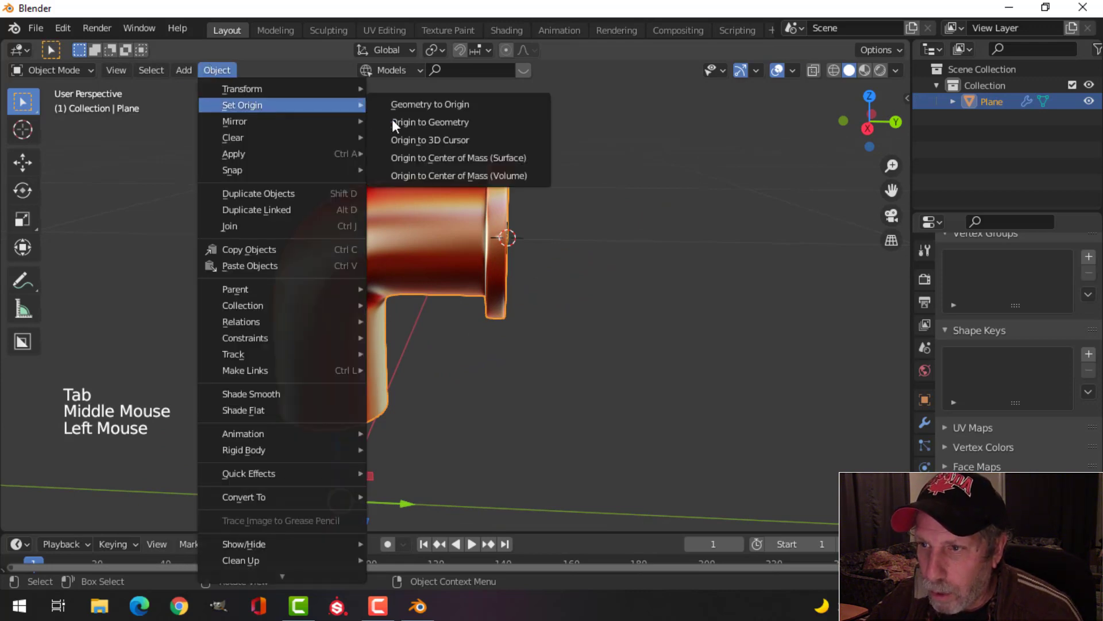
pyautogui.click(418, 140)
# - Add a Mirror modifier mirroring along Y only, with X turned off
pyautogui.click(925, 422)
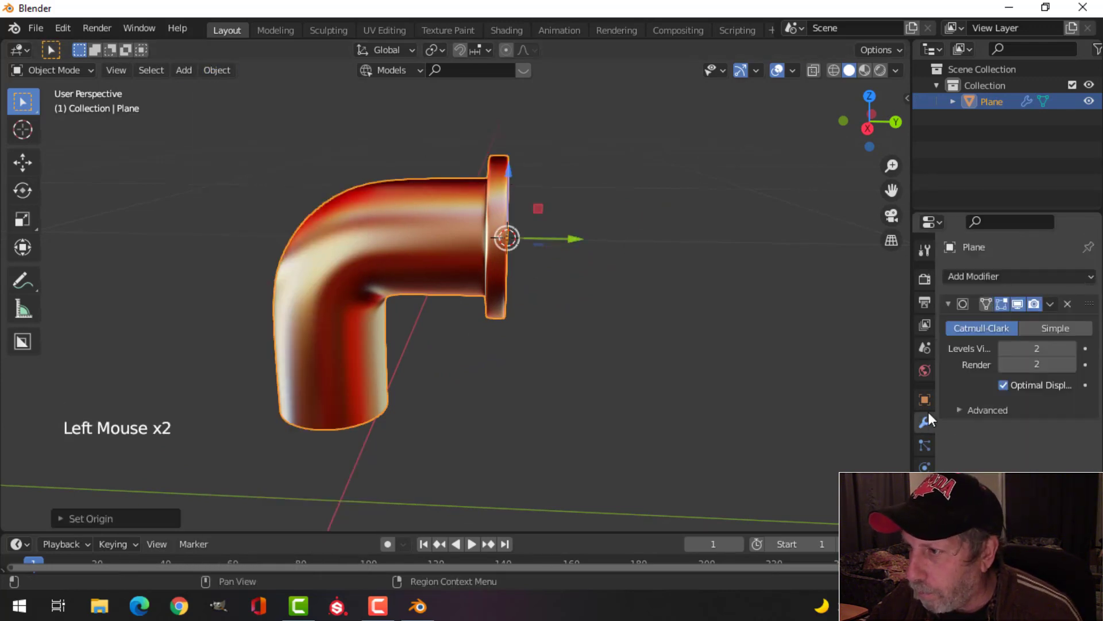
pyautogui.click(971, 277)
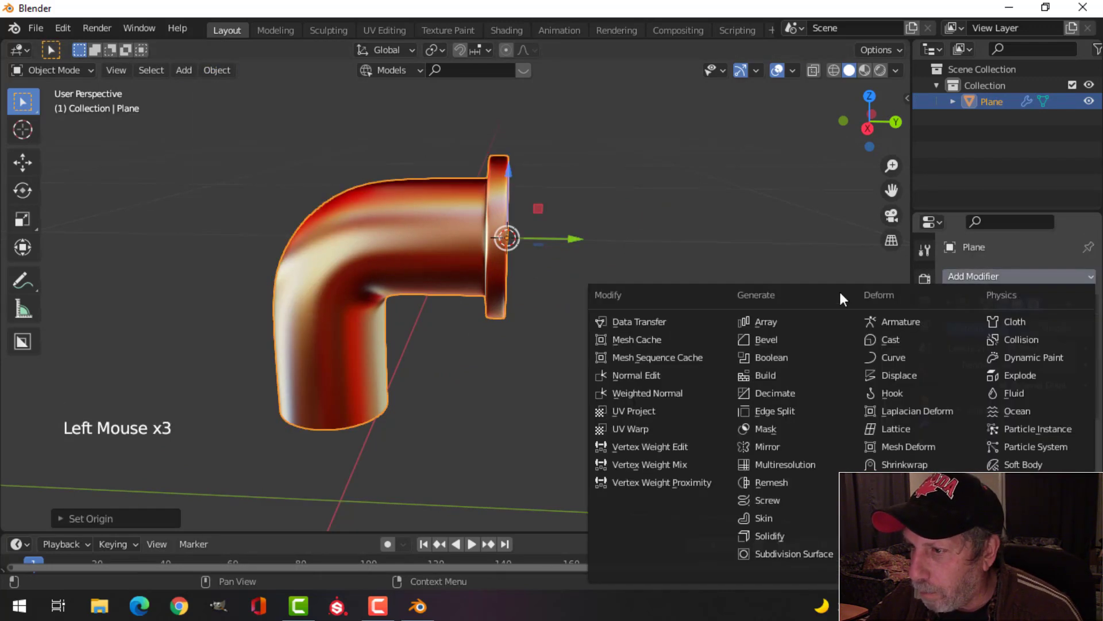
pyautogui.click(786, 445)
pyautogui.click(1034, 457)
pyautogui.click(1011, 456)
# - Reselect the mirrored U-shaped pipe and toggle Edit Mode to check it
pyautogui.moveTo(947, 416); pyautogui.dragTo(640, 263, button='middle')
pyautogui.hotkey('alt', 'a')
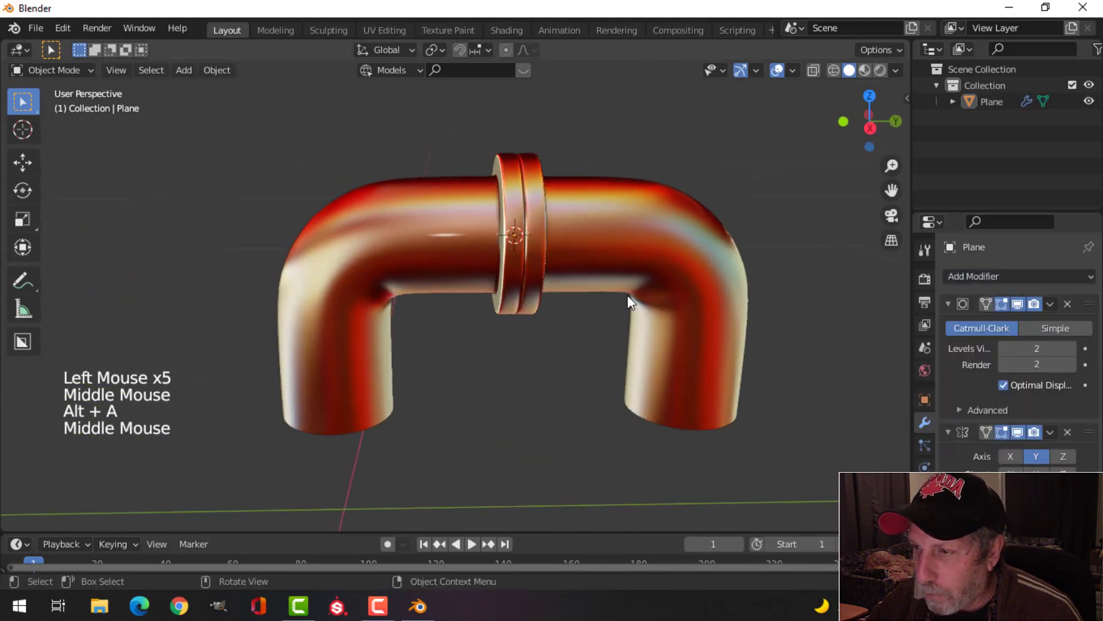
pyautogui.click(661, 307)
pyautogui.press('Tab')
pyautogui.keyDown('shift'); pyautogui.moveTo(733, 319); pyautogui.dragTo(610, 303, button='middle'); pyautogui.keyUp('shift')
pyautogui.press('Tab')
pyautogui.click(565, 236)
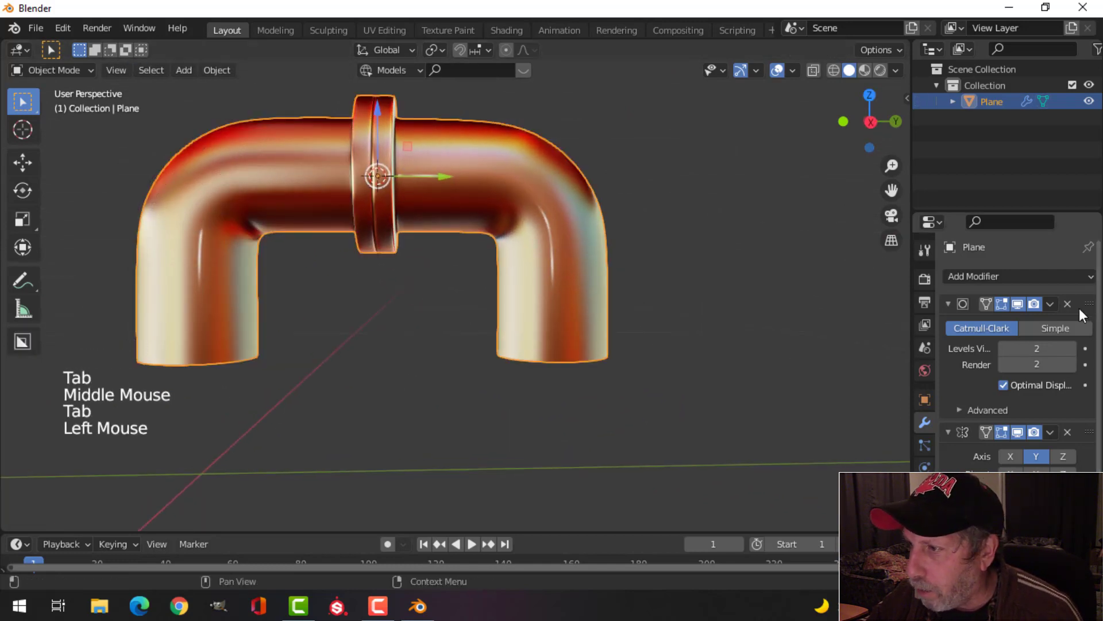
# - Apply the Mirror modifier and delete the faces of the mirrored right bend
pyautogui.click(1016, 451)
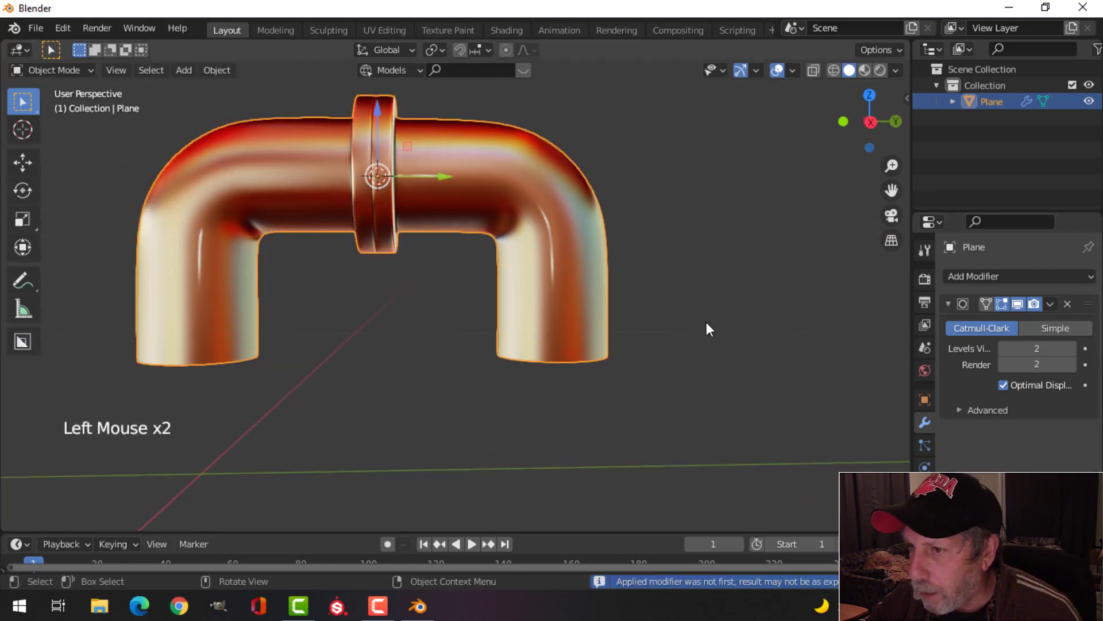
pyautogui.press('Tab')
pyautogui.moveTo(584, 251); pyautogui.dragTo(596, 316, button='middle')
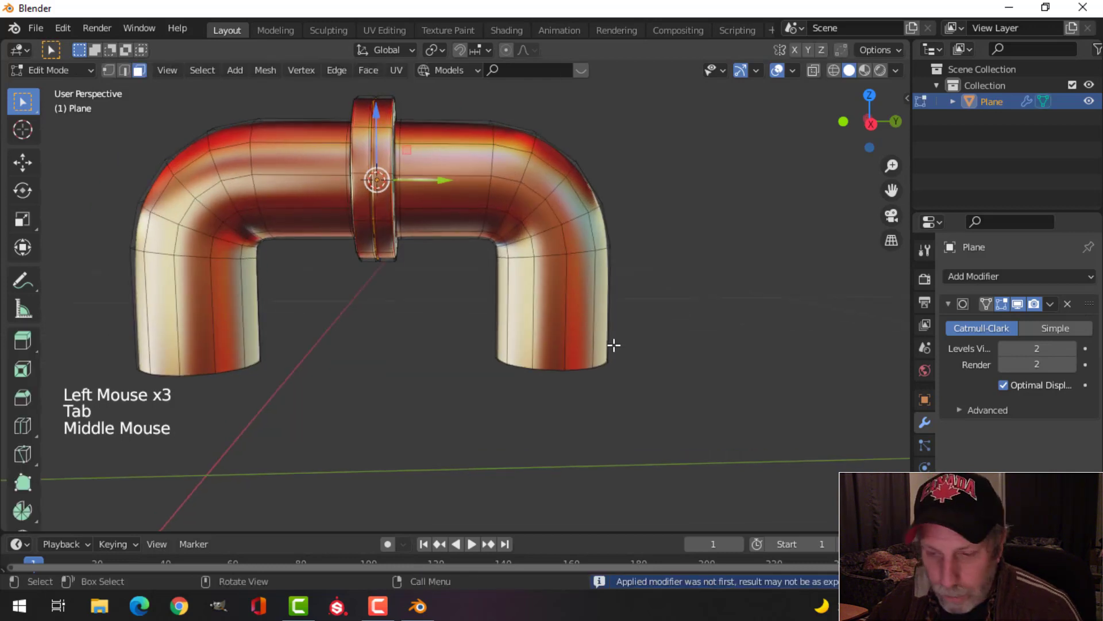
pyautogui.press('2')
pyautogui.keyDown('alt'); pyautogui.keyDown('shift'); pyautogui.click(569, 363); pyautogui.keyUp('shift'); pyautogui.keyUp('alt')
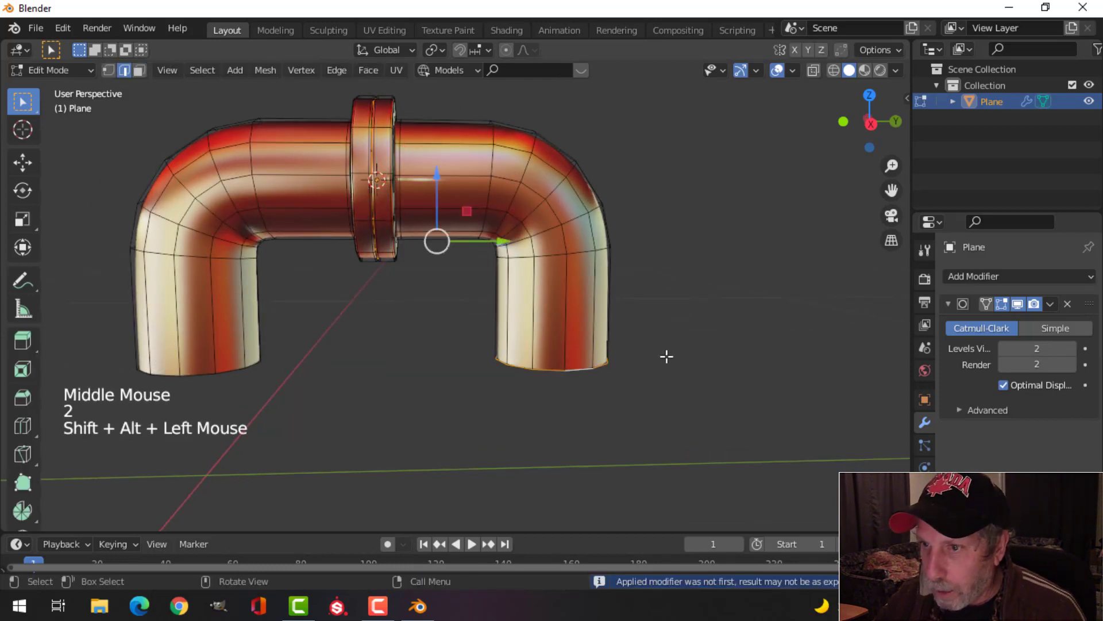
pyautogui.hotkey('alt', 'a')
pyautogui.keyDown('alt'); pyautogui.keyDown('shift'); pyautogui.click(581, 364); pyautogui.keyUp('shift'); pyautogui.keyUp('alt')
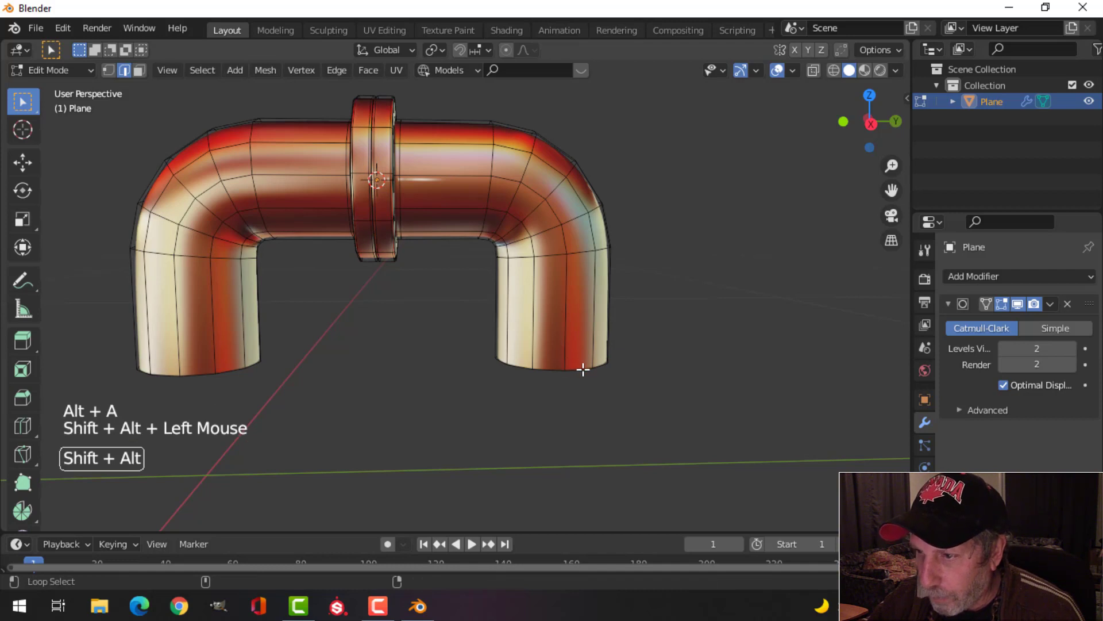
pyautogui.press('ctrl+KP_Add')
pyautogui.press('ctrl+KP_Add')
pyautogui.press('ctrl+KP_Add')
pyautogui.press('ctrl+KP_Add')
pyautogui.press('ctrl+KP_Add')
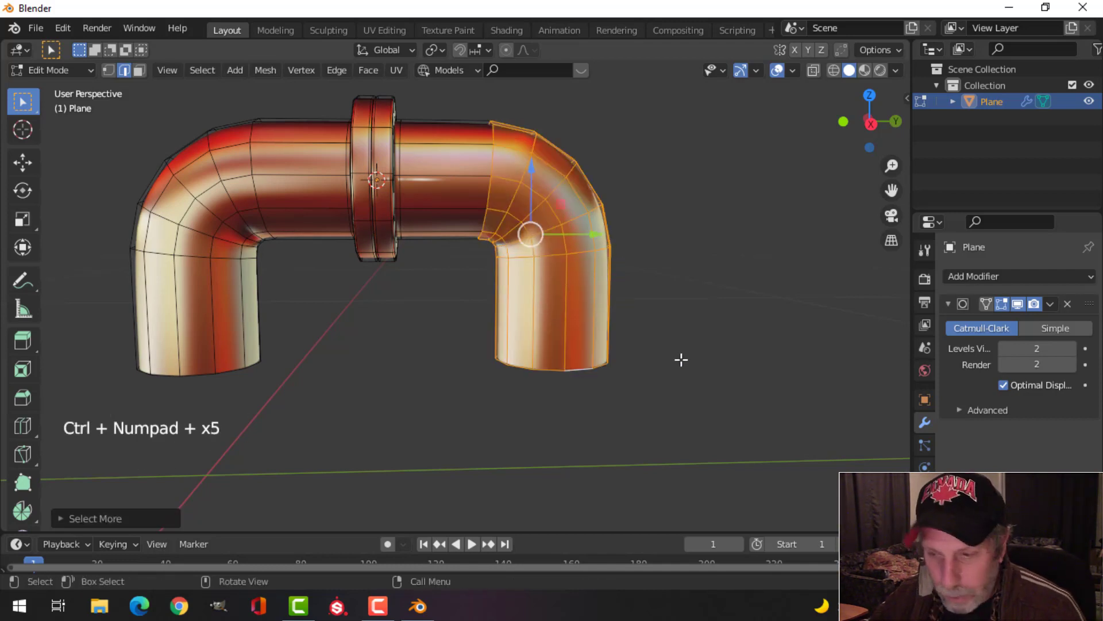
pyautogui.press('x')
pyautogui.click(654, 396)
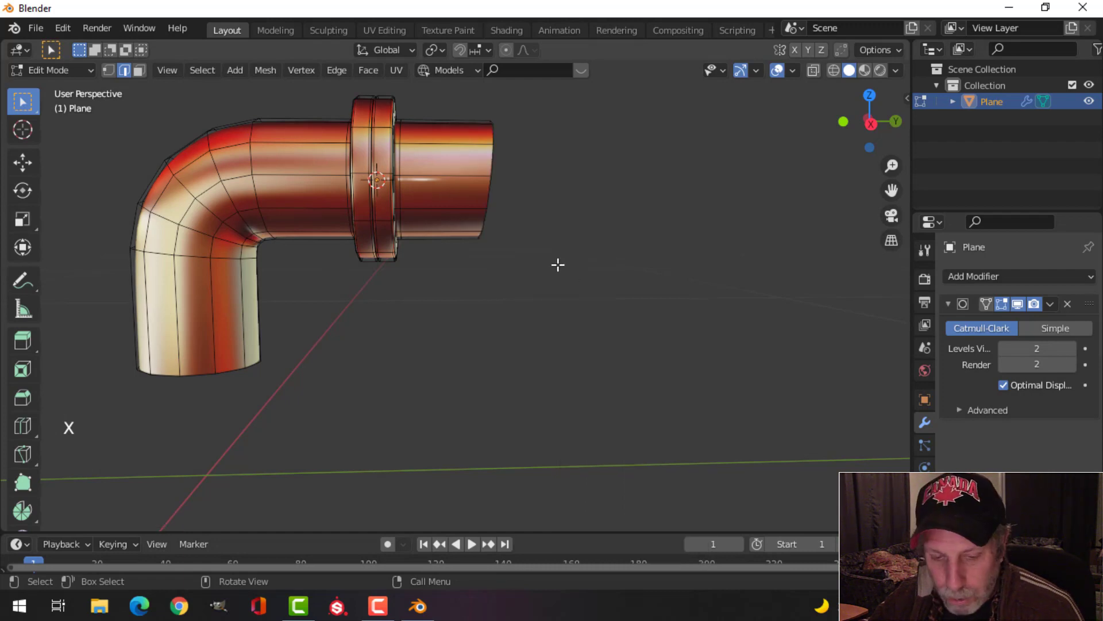
# - Flatten the pipe's open end loop along the Y axis
pyautogui.keyDown('alt'); pyautogui.keyDown('shift'); pyautogui.click(490, 162); pyautogui.keyUp('shift'); pyautogui.keyUp('alt')
pyautogui.moveTo(490, 161); pyautogui.dragTo(558, 205, button='middle')
pyautogui.press('s')
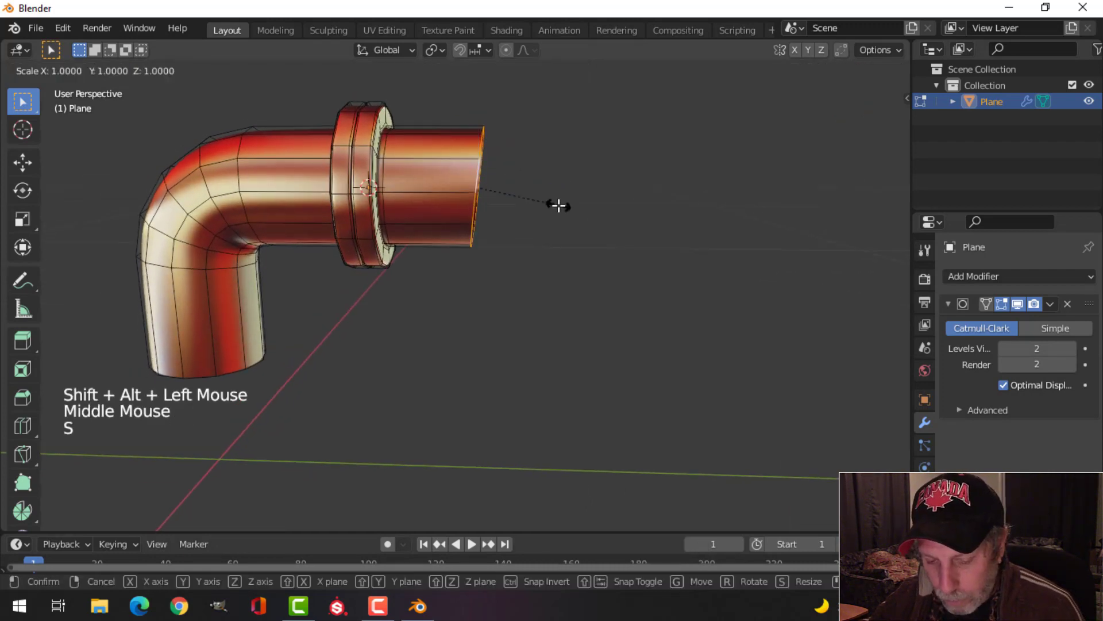
pyautogui.press('y')
pyautogui.press('Return')
pyautogui.moveTo(554, 189); pyautogui.dragTo(579, 194)
pyautogui.hotkey('alt', 'a')
pyautogui.press('Tab')
# - Extrude the open end loop and scale it inward to form a thickened rim
pyautogui.scroll(-3, 575, 212)
pyautogui.hotkey('alt', 'a')
pyautogui.moveTo(573, 207); pyautogui.dragTo(403, 250, button='middle')
pyautogui.scroll(2, 498, 240)
pyautogui.click(420, 210)
pyautogui.press('Tab')
pyautogui.moveTo(420, 210); pyautogui.dragTo(475, 234, button='middle')
pyautogui.scroll(2, 441, 222)
pyautogui.press('2')
pyautogui.keyDown('alt'); pyautogui.keyDown('shift'); pyautogui.click(463, 195); pyautogui.keyUp('shift'); pyautogui.keyUp('alt')
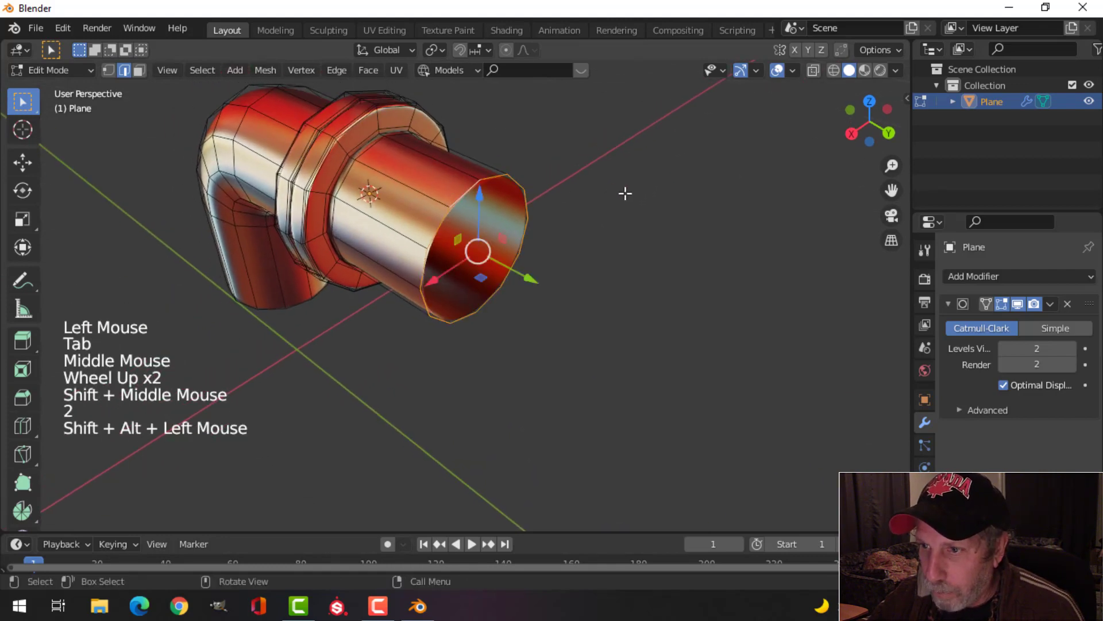
pyautogui.press('e')
pyautogui.press('s')
pyautogui.click(584, 210)
# - Add two loop cuts near and inside the pipe end to tighten the rim
pyautogui.moveTo(576, 215); pyautogui.dragTo(634, 216, button='middle')
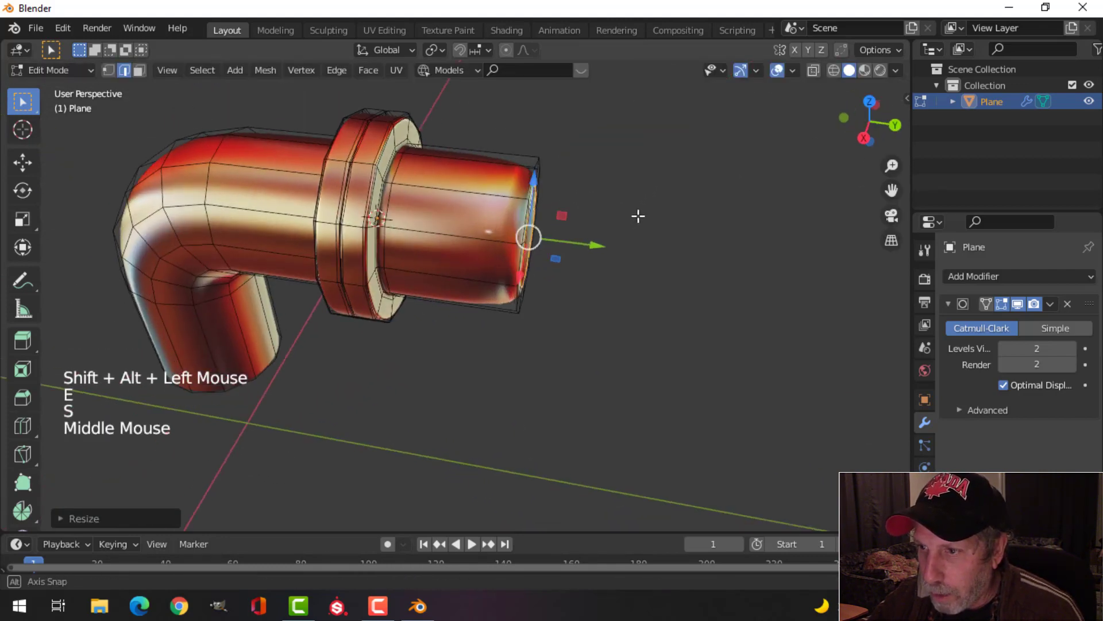
pyautogui.hotkey('ctrl', 'r')
pyautogui.click(499, 201)
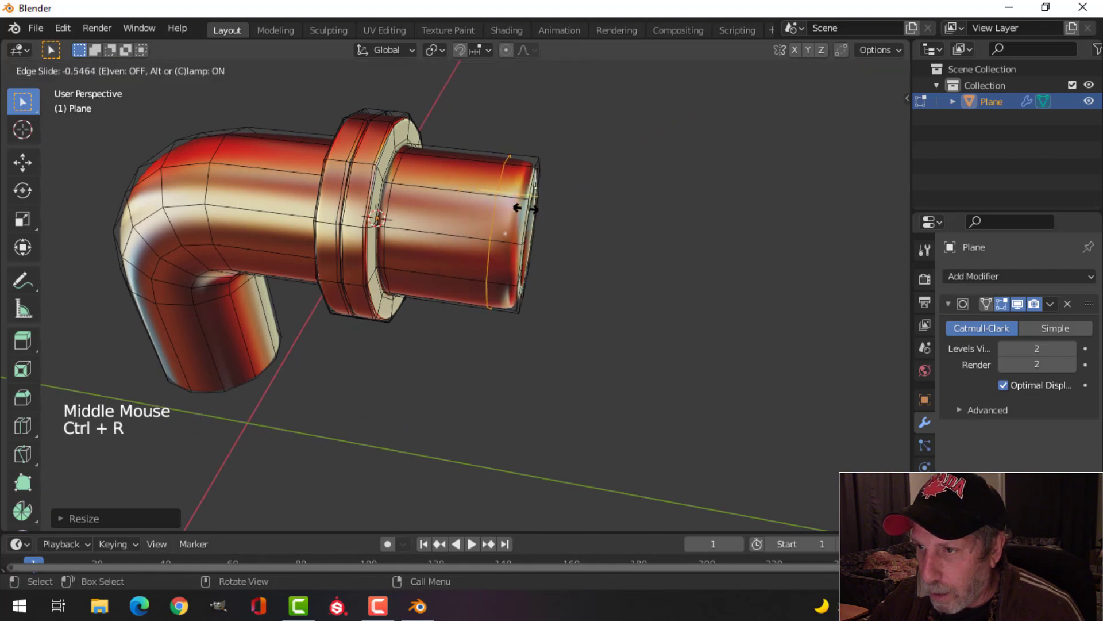
pyautogui.click(547, 212)
pyautogui.moveTo(547, 212); pyautogui.dragTo(525, 197, button='middle')
pyautogui.scroll(2, 508, 187)
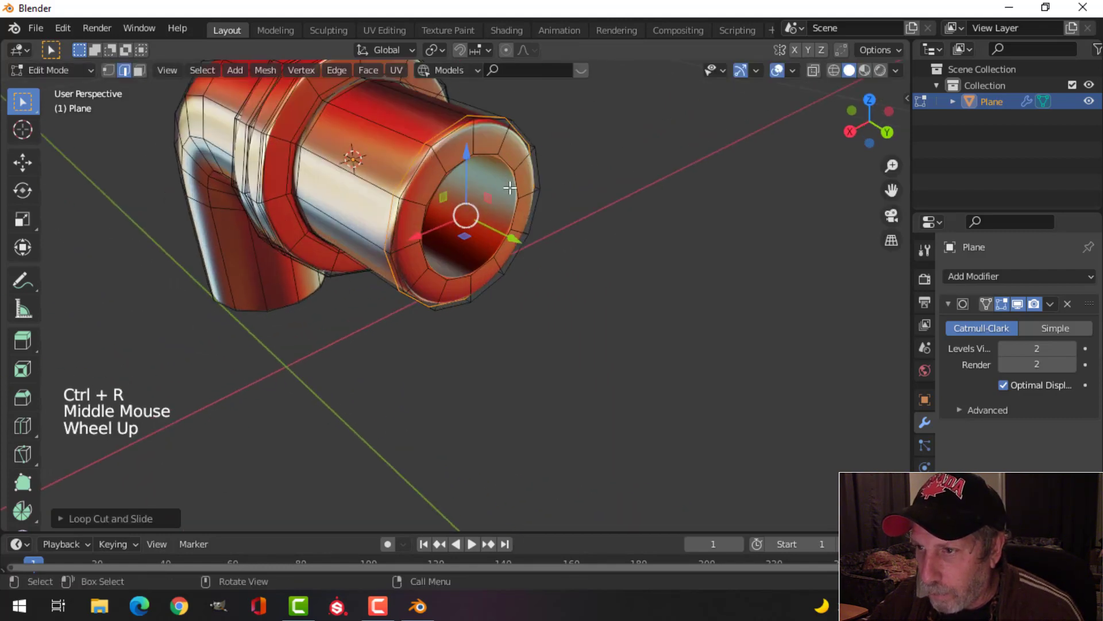
pyautogui.hotkey('ctrl', 'r')
pyautogui.click(497, 139)
pyautogui.click(499, 133)
pyautogui.press('Tab')
pyautogui.scroll(-3, 474, 178)
pyautogui.hotkey('alt', 'a')
pyautogui.moveTo(486, 213); pyautogui.dragTo(654, 219, button='middle')
# - Add a Circle mesh at the 3D cursor on the flange and expand its Add Circle panel
pyautogui.scroll(2, 577, 240)
pyautogui.moveTo(577, 240); pyautogui.dragTo(522, 246, button='middle')
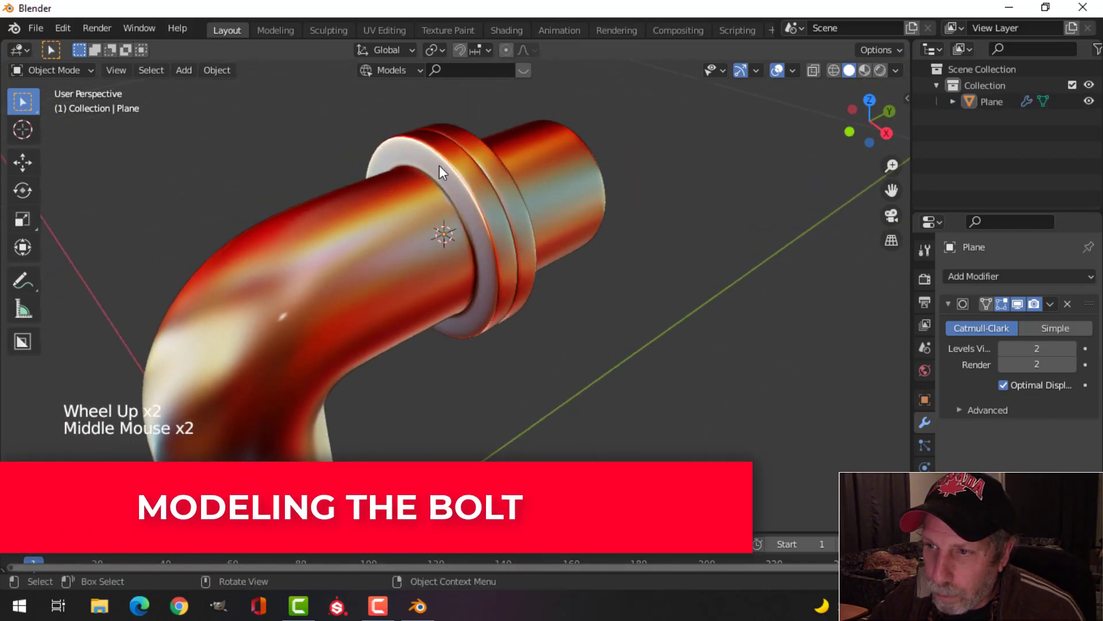
pyautogui.moveTo(601, 258); pyautogui.dragTo(533, 225, button='middle')
pyautogui.scroll(1, 442, 264)
pyautogui.scroll(-1, 564, 178)
pyautogui.moveTo(565, 178); pyautogui.dragTo(593, 177, button='middle')
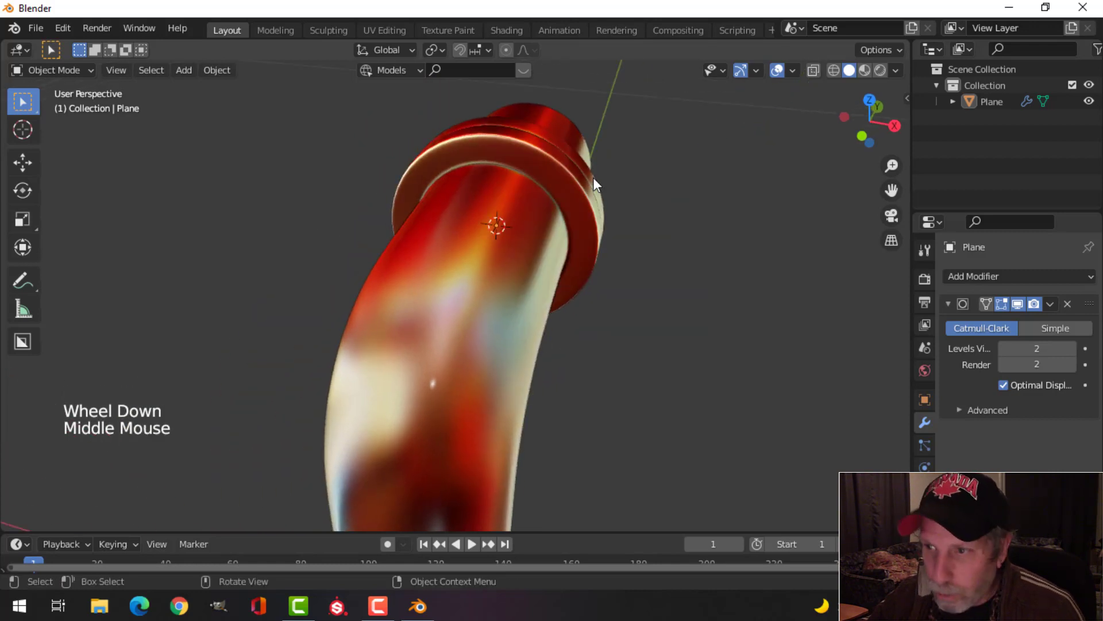
pyautogui.hotkey('shift', 'a')
pyautogui.click(650, 209)
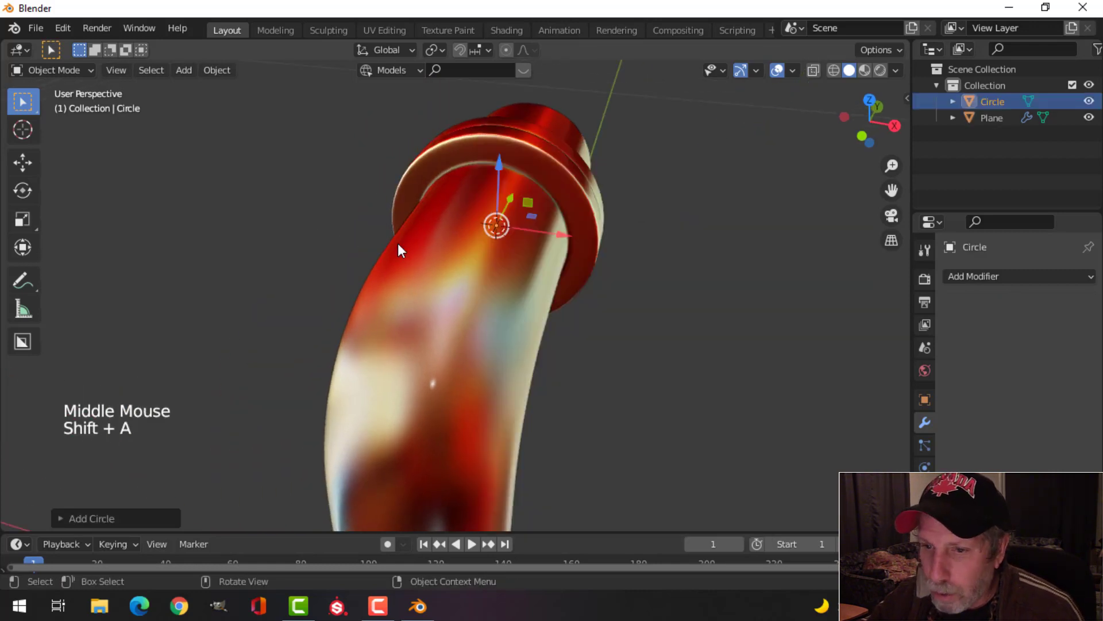
pyautogui.click(112, 520)
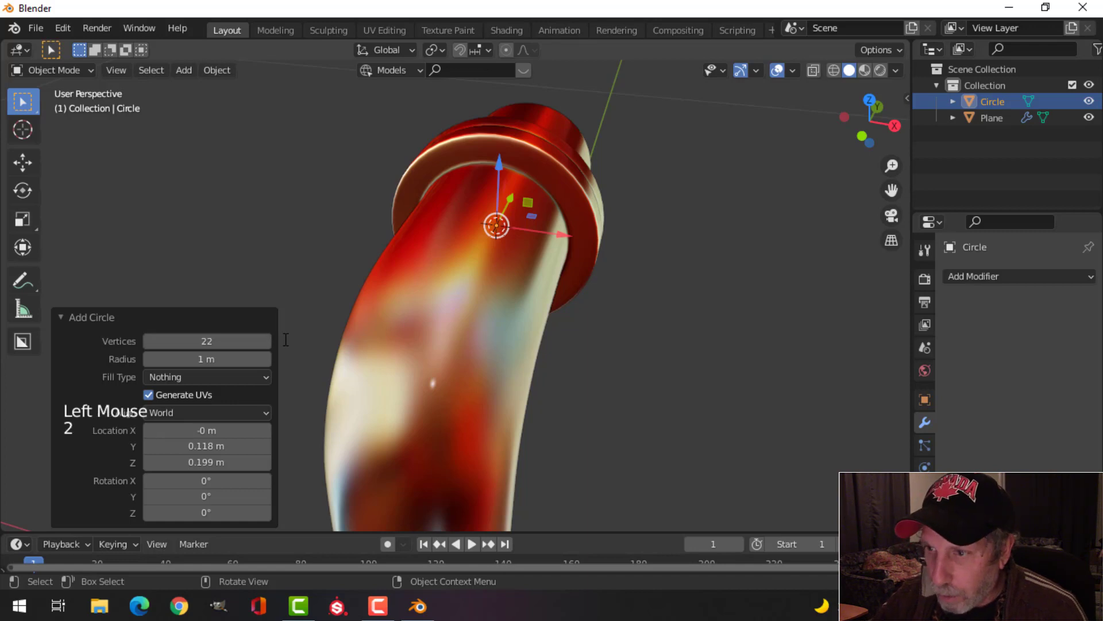
# - Shrink the circle in Edit Mode
pyautogui.scroll(-3, 556, 276)
pyautogui.moveTo(557, 276); pyautogui.dragTo(473, 264, button='middle')
pyautogui.scroll(2, 414, 276)
pyautogui.press('Tab')
pyautogui.scroll(-3, 472, 263)
pyautogui.press('s')
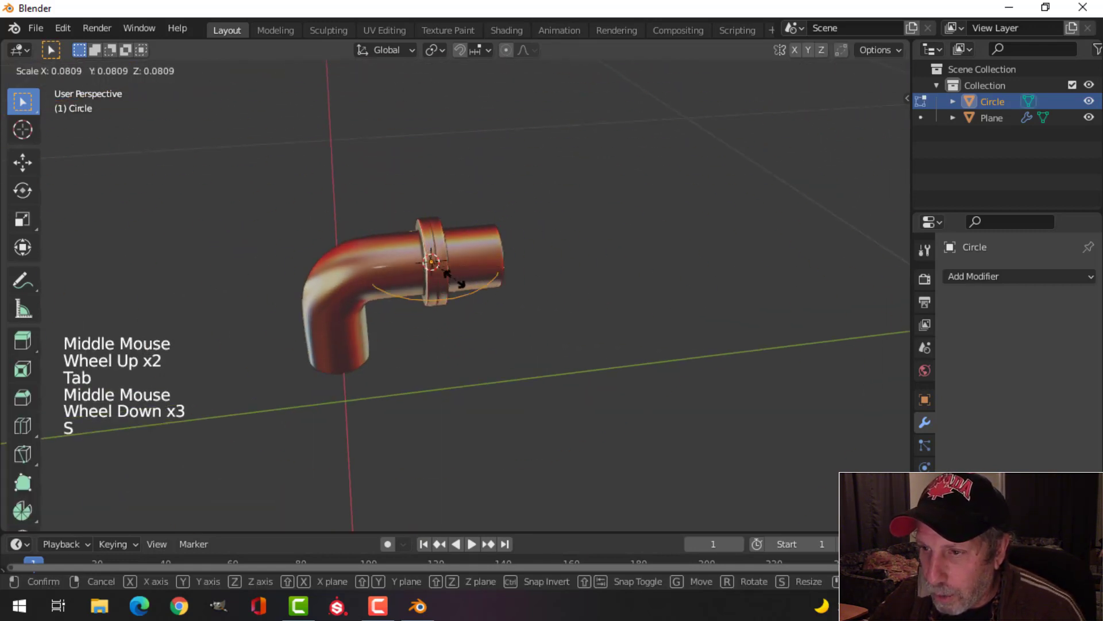
pyautogui.click(433, 262)
pyautogui.scroll(2, 546, 261)
pyautogui.press('s')
pyautogui.click(510, 268)
pyautogui.moveTo(510, 269); pyautogui.dragTo(511, 268, button='middle')
# - Rotate the circle 90° about X and raise it along Z toward the flange rim
pyautogui.press('r')
pyautogui.press('x')
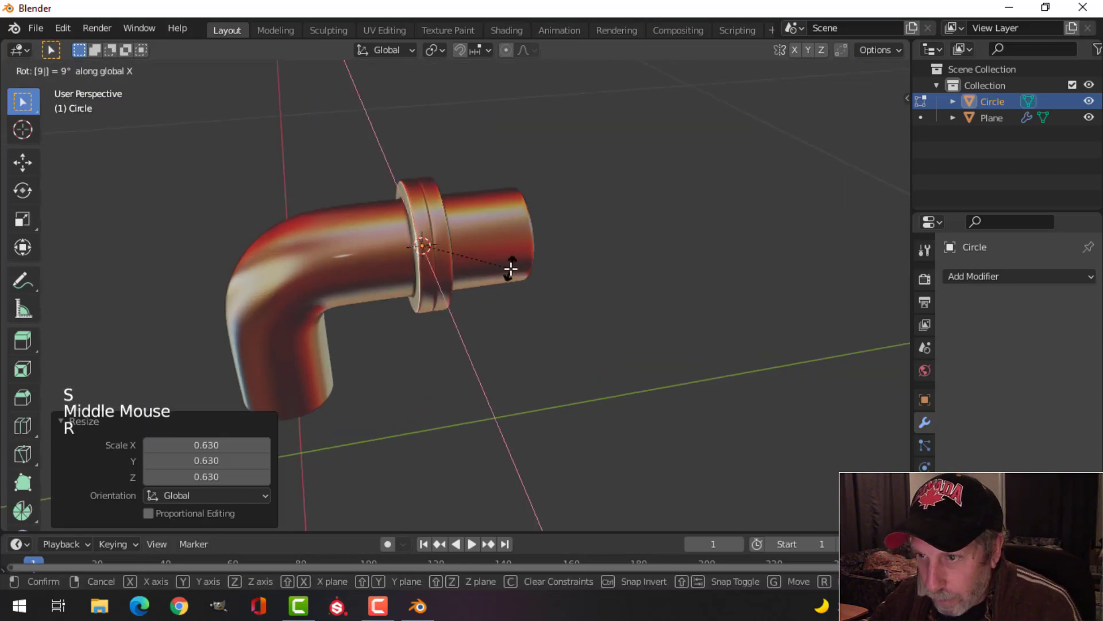
pyautogui.press('Return')
pyautogui.press('KP_1')
pyautogui.scroll(4, 510, 266)
pyautogui.keyDown('shift'); pyautogui.moveTo(509, 266); pyautogui.dragTo(461, 395, button='middle'); pyautogui.keyUp('shift')
pyautogui.scroll(2, 470, 341)
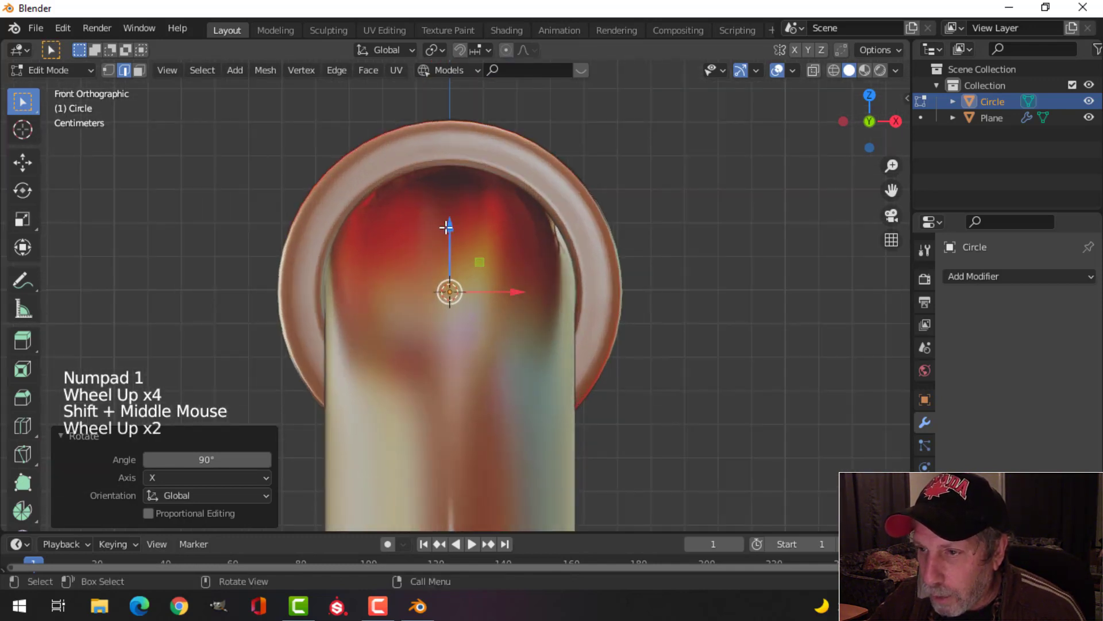
pyautogui.moveTo(447, 228); pyautogui.dragTo(460, 162)
pyautogui.moveTo(470, 105); pyautogui.dragTo(470, 105)
pyautogui.scroll(-3, 635, 170)
# - Resize the circle smaller and move it along Y toward the flange
pyautogui.press('s')
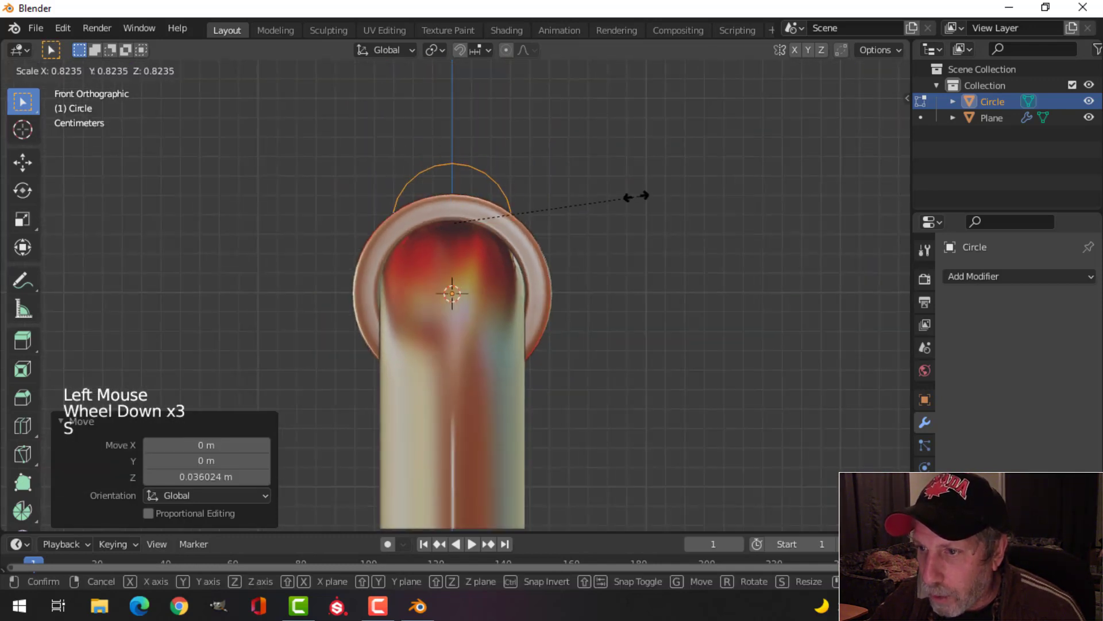
pyautogui.moveTo(535, 201); pyautogui.dragTo(469, 224, button='middle')
pyautogui.moveTo(453, 224); pyautogui.dragTo(409, 234)
pyautogui.moveTo(458, 229); pyautogui.dragTo(539, 224, button='middle')
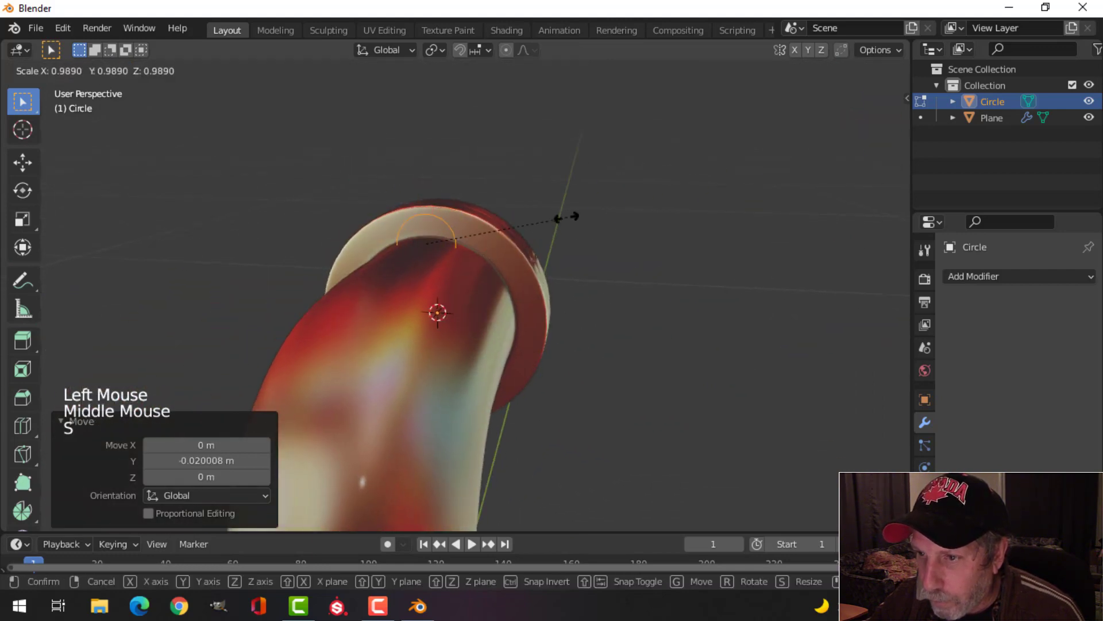
pyautogui.click(488, 226)
# - Nudge the circle up onto the flange rim and scale it to 0.535
pyautogui.press('KP_1')
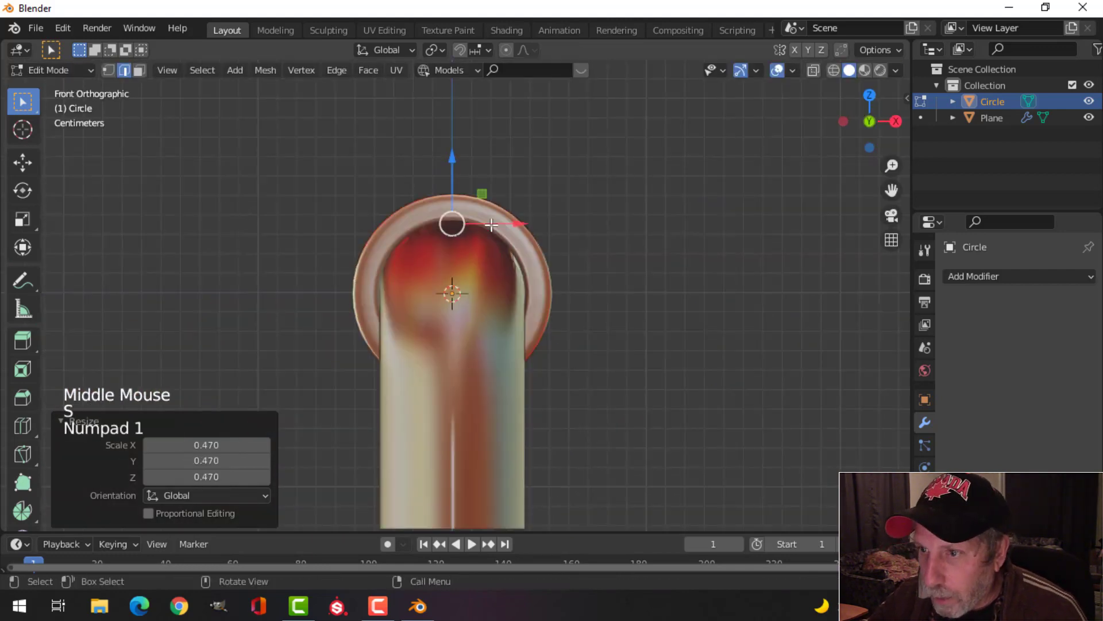
pyautogui.scroll(4, 491, 224)
pyautogui.keyDown('shift'); pyautogui.moveTo(517, 214); pyautogui.dragTo(423, 318, button='middle'); pyautogui.keyUp('shift')
pyautogui.scroll(1, 386, 227)
pyautogui.click(385, 203)
pyautogui.moveTo(385, 203); pyautogui.dragTo(388, 163)
pyautogui.press('s')
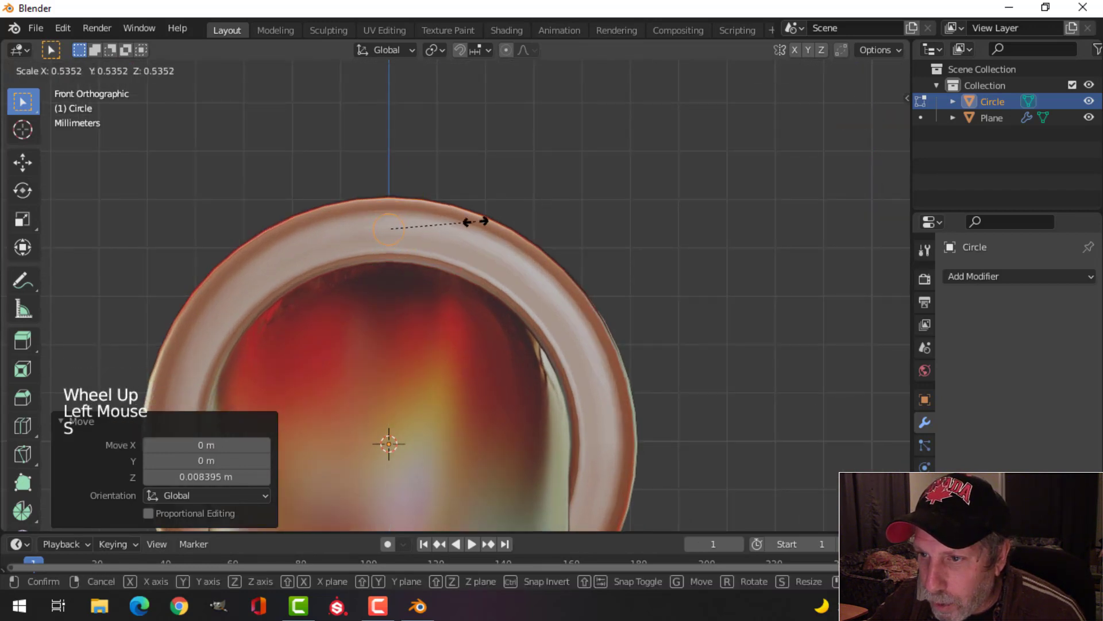
pyautogui.click(476, 221)
pyautogui.scroll(2, 396, 161)
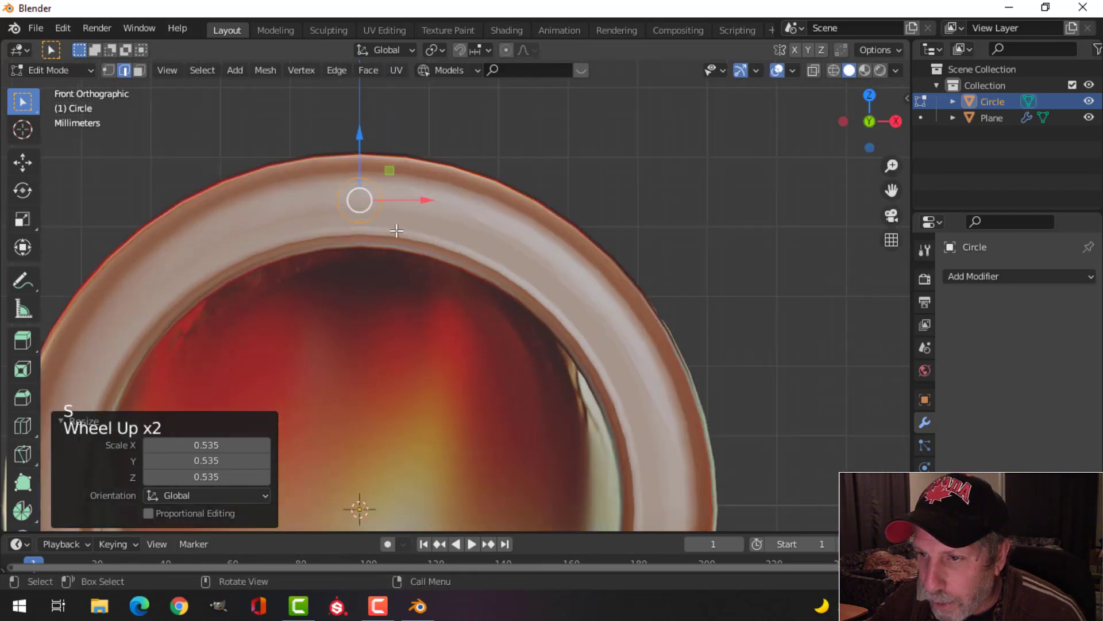
pyautogui.keyDown('shift'); pyautogui.moveTo(396, 161); pyautogui.dragTo(368, 333, button='middle'); pyautogui.keyUp('shift')
pyautogui.scroll(-1, 343, 335)
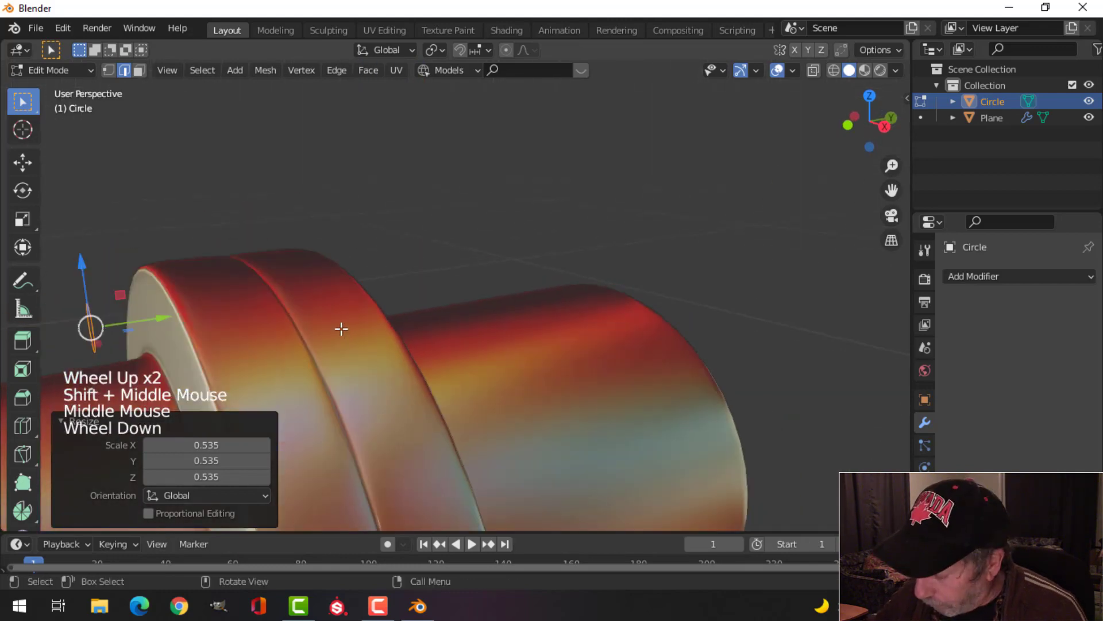
# - Scale the circle up slightly, fill it, and extrude it along Y into a thin cylinder
pyautogui.press('KP_Decimal')
pyautogui.scroll(-3, 432, 286)
pyautogui.moveTo(433, 285); pyautogui.dragTo(525, 306, button='middle')
pyautogui.press('s')
pyautogui.press('f')
pyautogui.press('a')
pyautogui.press('e')
pyautogui.click(525, 292)
pyautogui.moveTo(526, 292); pyautogui.dragTo(611, 282)
# - Delete the selected faces, then bevel the cylinder's end cap
pyautogui.press('x')
pyautogui.click(612, 283)
pyautogui.moveTo(612, 283); pyautogui.dragTo(585, 315, button='middle')
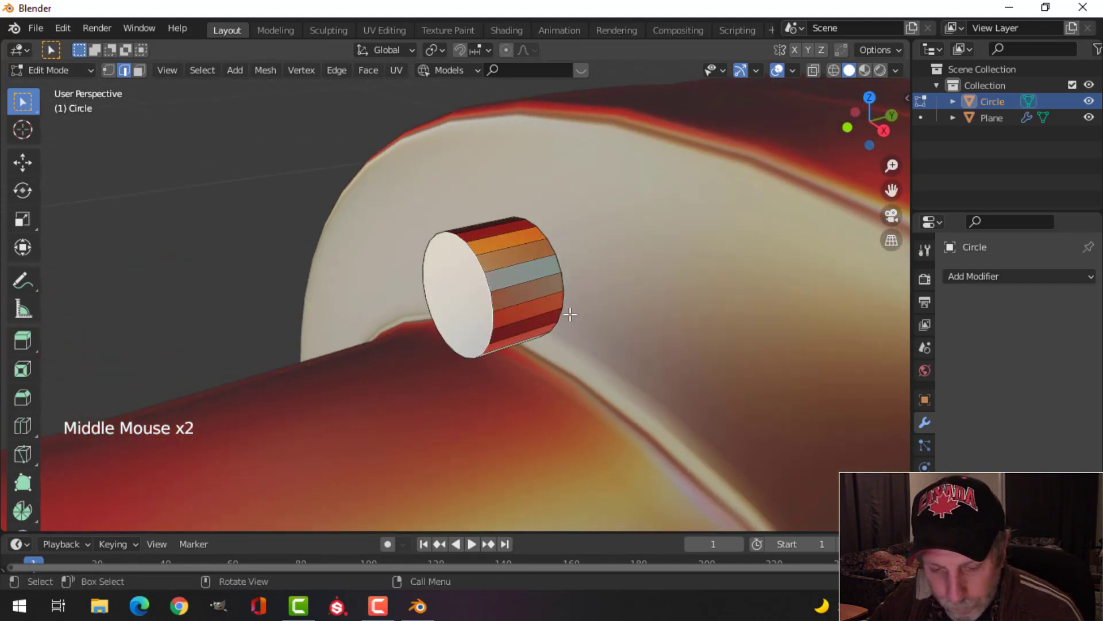
pyautogui.scroll(1, 554, 313)
pyautogui.press('3')
pyautogui.click(469, 293)
pyautogui.moveTo(469, 293); pyautogui.dragTo(556, 311, button='middle')
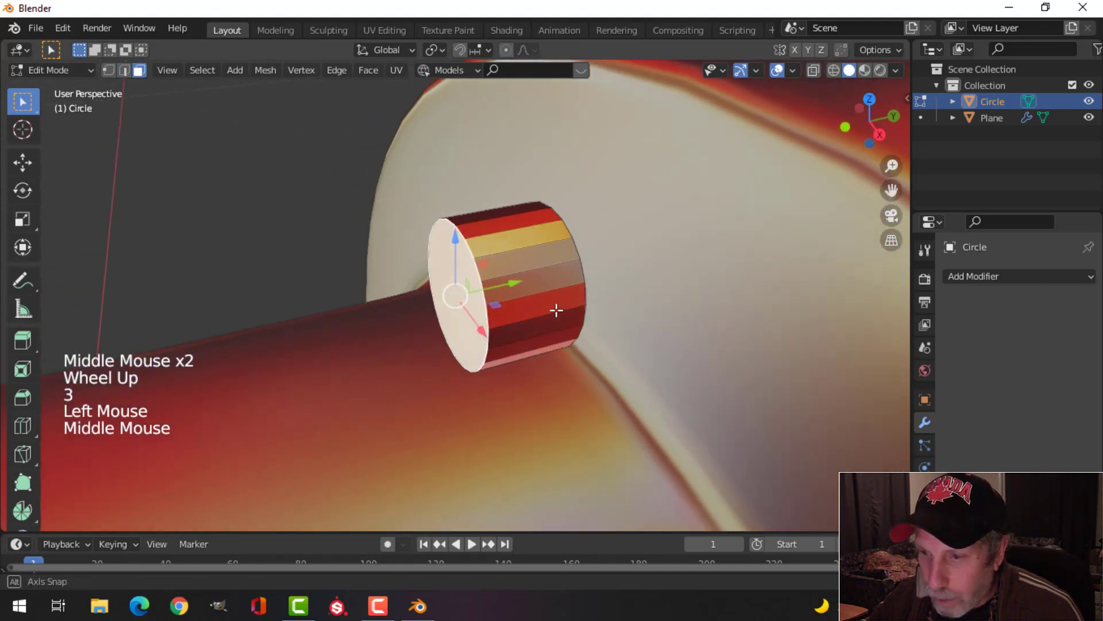
pyautogui.hotkey('ctrl', 'b')
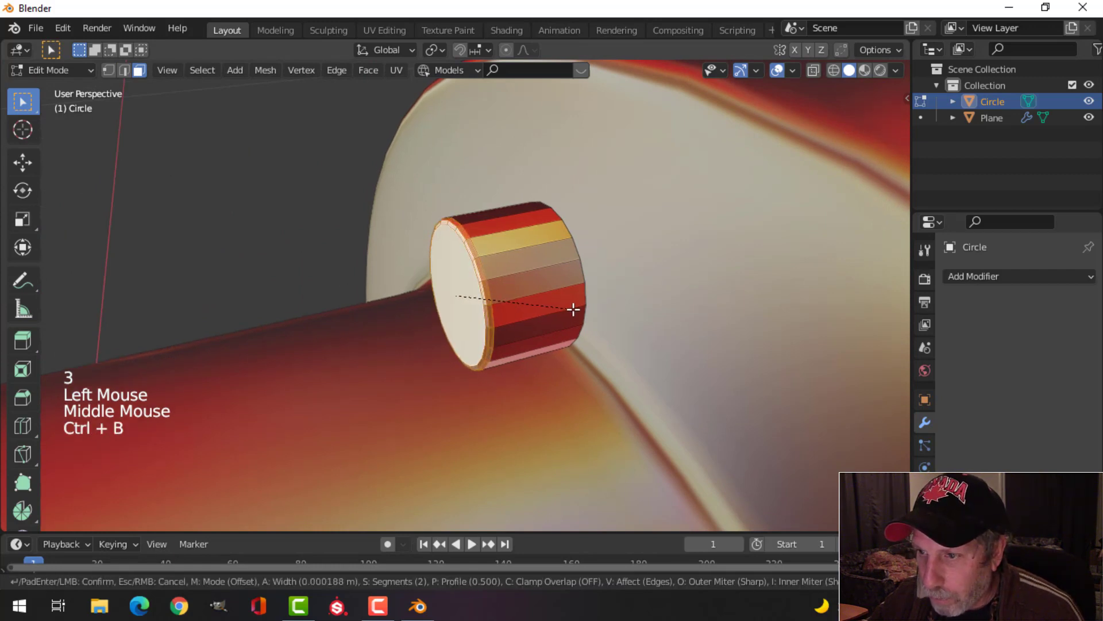
pyautogui.scroll(-1, 572, 309)
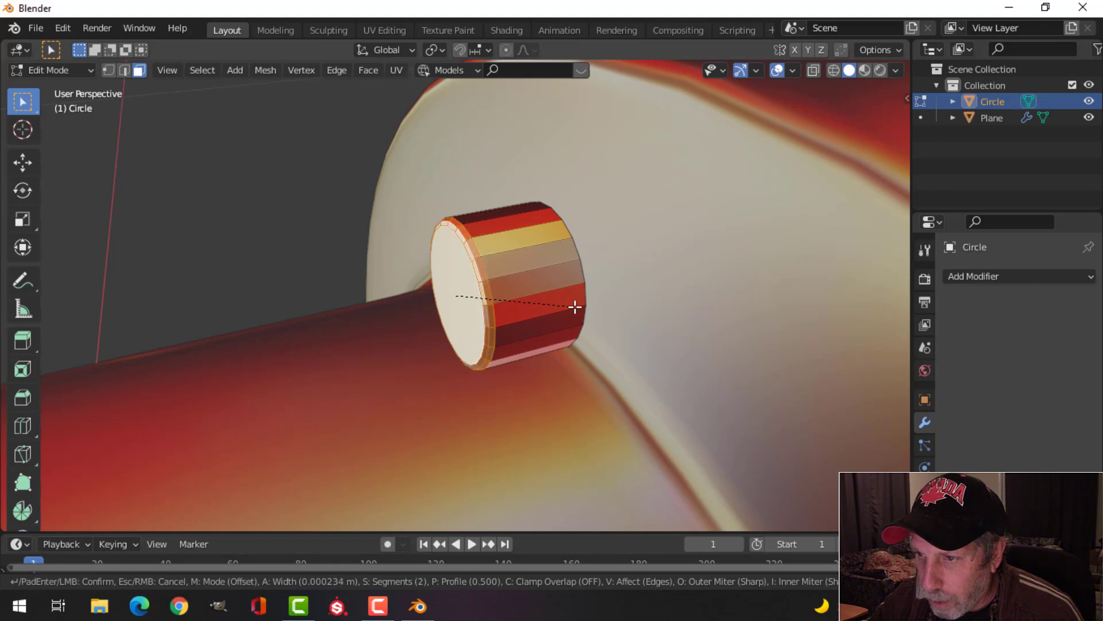
pyautogui.click(575, 307)
# - Shade the cylinder smooth and slide it 0.004587 m along Y against the flange
pyautogui.press('Tab')
pyautogui.rightClick(525, 245)
pyautogui.click(511, 241)
pyautogui.scroll(-2, 549, 281)
pyautogui.hotkey('alt', 'a')
pyautogui.moveTo(568, 318); pyautogui.dragTo(488, 298, button='middle')
pyautogui.click(488, 294)
pyautogui.press('Tab')
pyautogui.press('a')
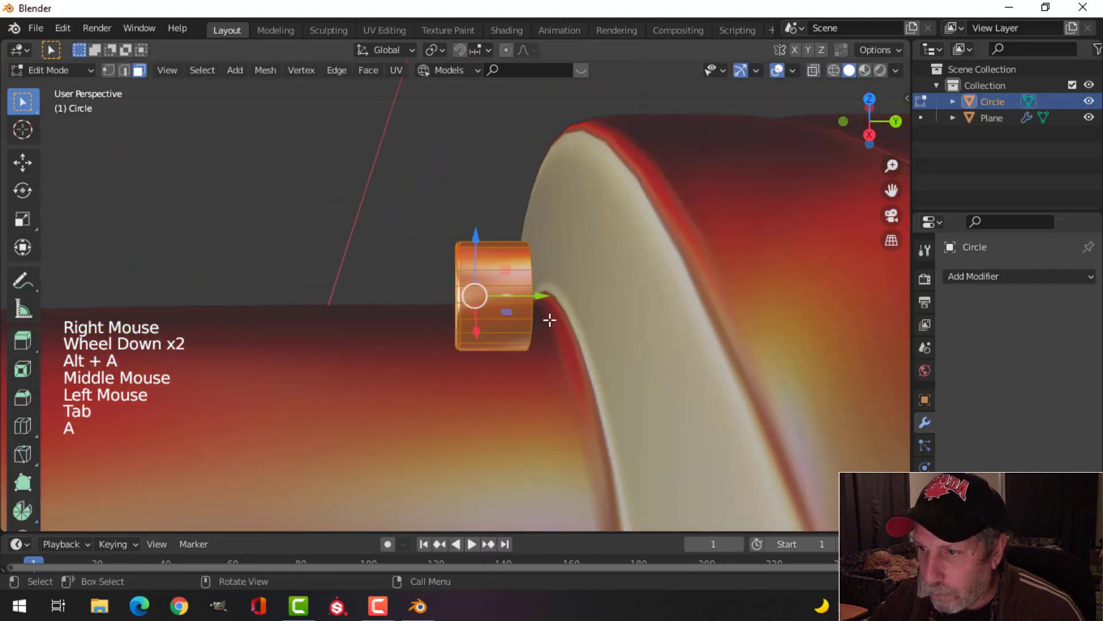
pyautogui.moveTo(541, 295); pyautogui.dragTo(636, 292)
pyautogui.moveTo(636, 292); pyautogui.dragTo(649, 328, button='middle')
pyautogui.scroll(1, 598, 310)
# - Select the cylinder's outer end cap, grow the selection, and nudge those faces slightly along Y
pyautogui.hotkey('alt', 'a')
pyautogui.press('3')
pyautogui.click(573, 287)
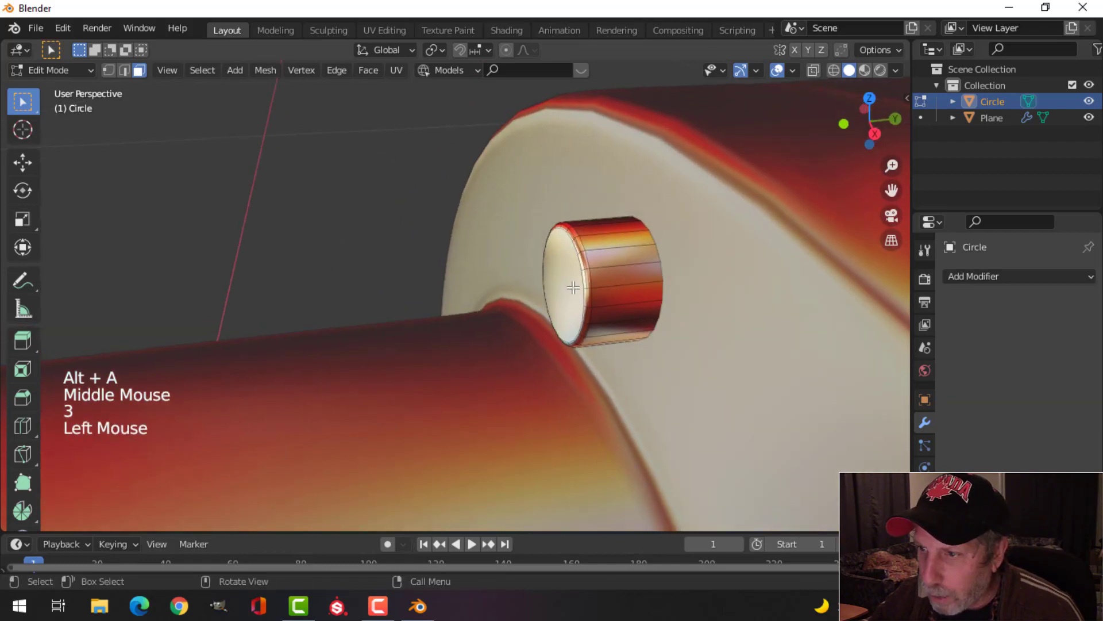
pyautogui.scroll(1, 639, 318)
pyautogui.press('ctrl+KP_Add')
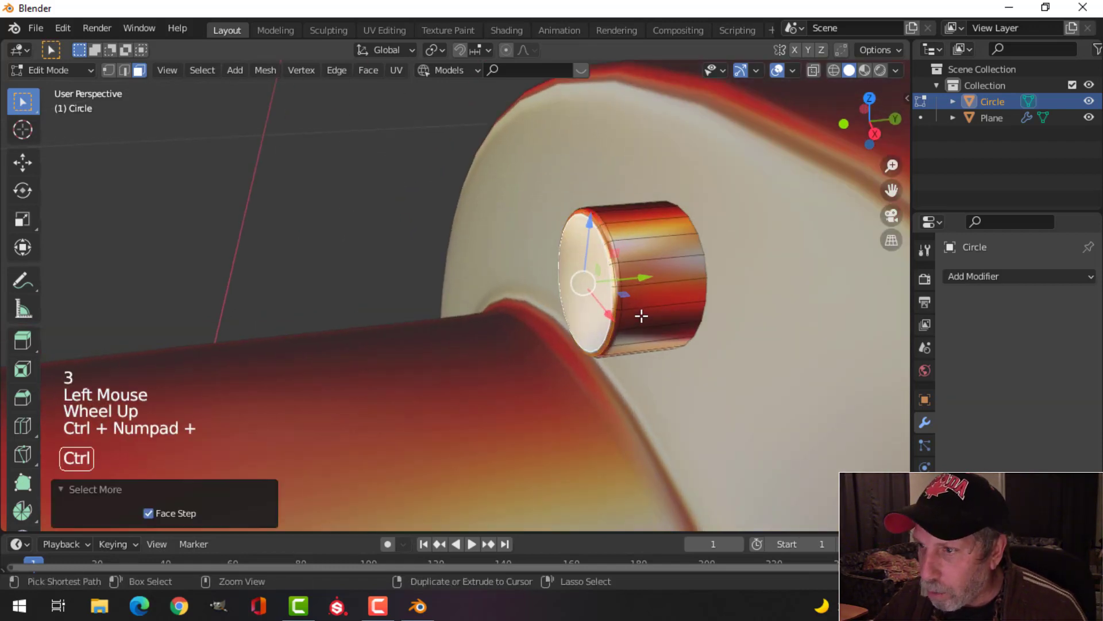
pyautogui.scroll(2, 630, 313)
pyautogui.moveTo(704, 296); pyautogui.dragTo(718, 310, button='middle')
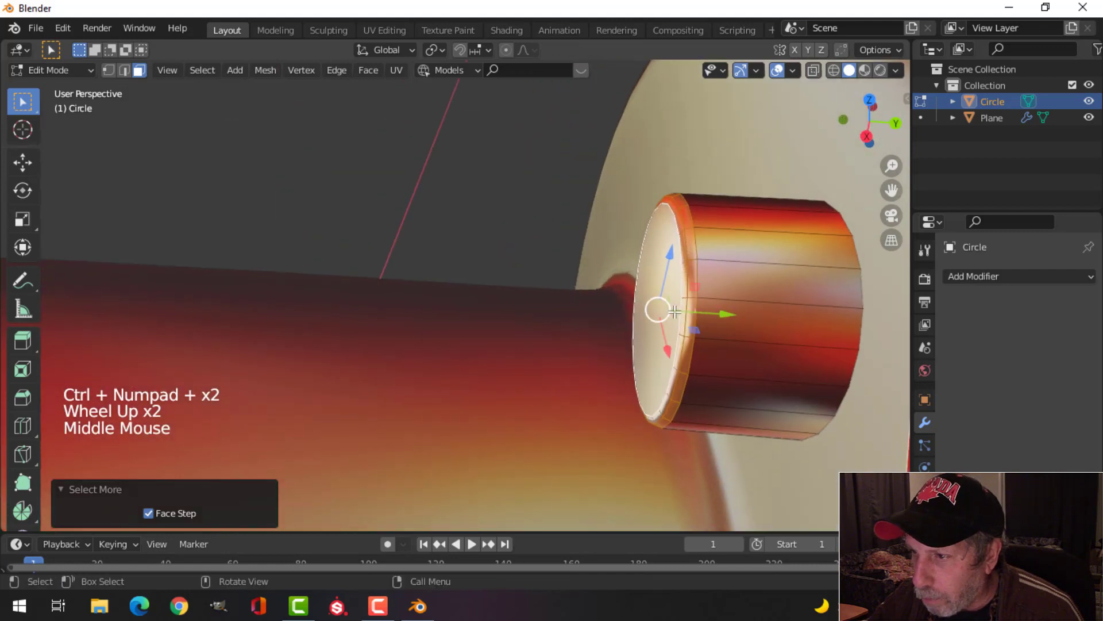
pyautogui.moveTo(729, 312); pyautogui.dragTo(678, 308)
pyautogui.scroll(-2, 726, 321)
pyautogui.hotkey('alt', 'a')
pyautogui.keyDown('shift'); pyautogui.moveTo(726, 321); pyautogui.dragTo(596, 302, button='middle'); pyautogui.keyUp('shift')
# - Add a loop cut near the flange end, then four evenly spaced loops, and bevel them into narrow bands
pyautogui.hotkey('ctrl', 'r')
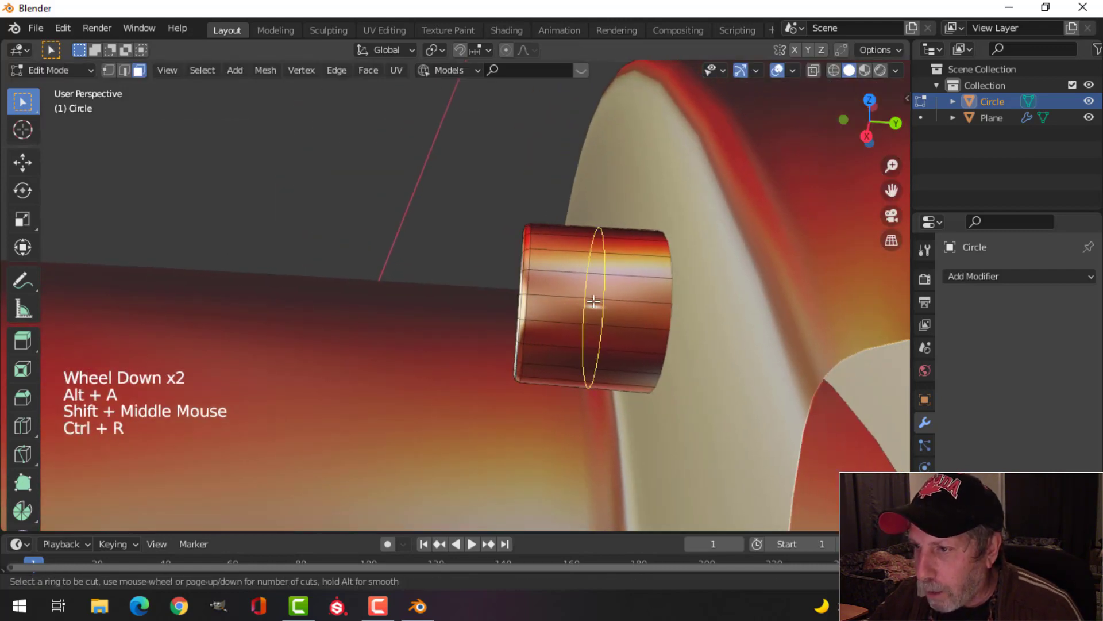
pyautogui.click(593, 301)
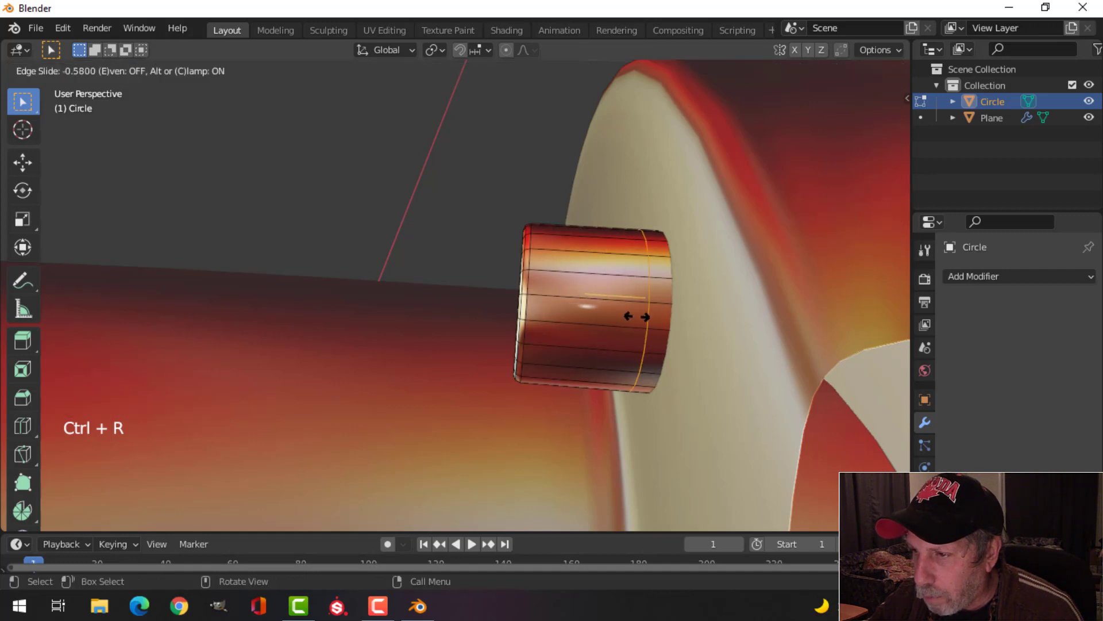
pyautogui.click(644, 317)
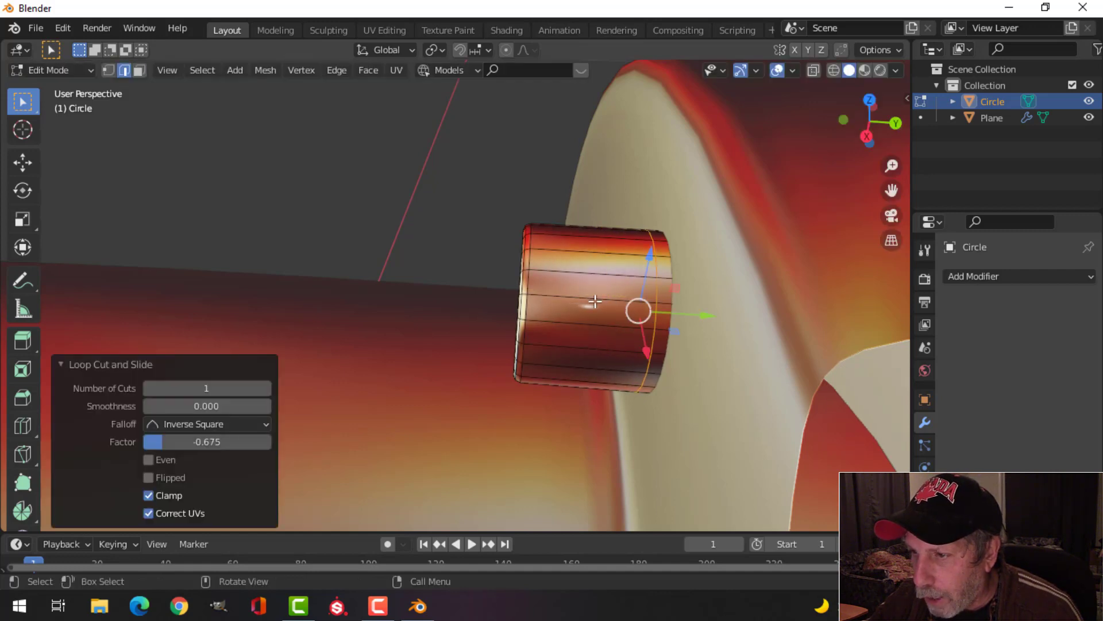
pyautogui.hotkey('ctrl', 'r')
pyautogui.scroll(2, 595, 302)
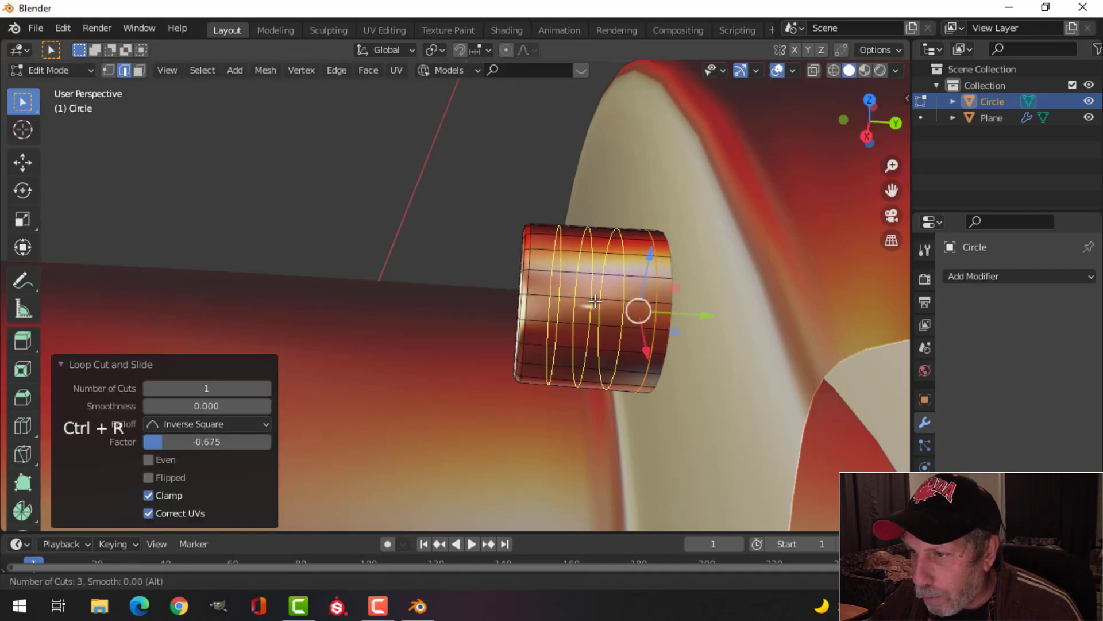
pyautogui.scroll(1, 595, 302)
pyautogui.click(593, 301)
pyautogui.rightClick(638, 322)
pyautogui.keyDown('shift'); pyautogui.moveTo(638, 322); pyautogui.dragTo(621, 323, button='middle'); pyautogui.keyUp('shift')
pyautogui.hotkey('ctrl', 'b')
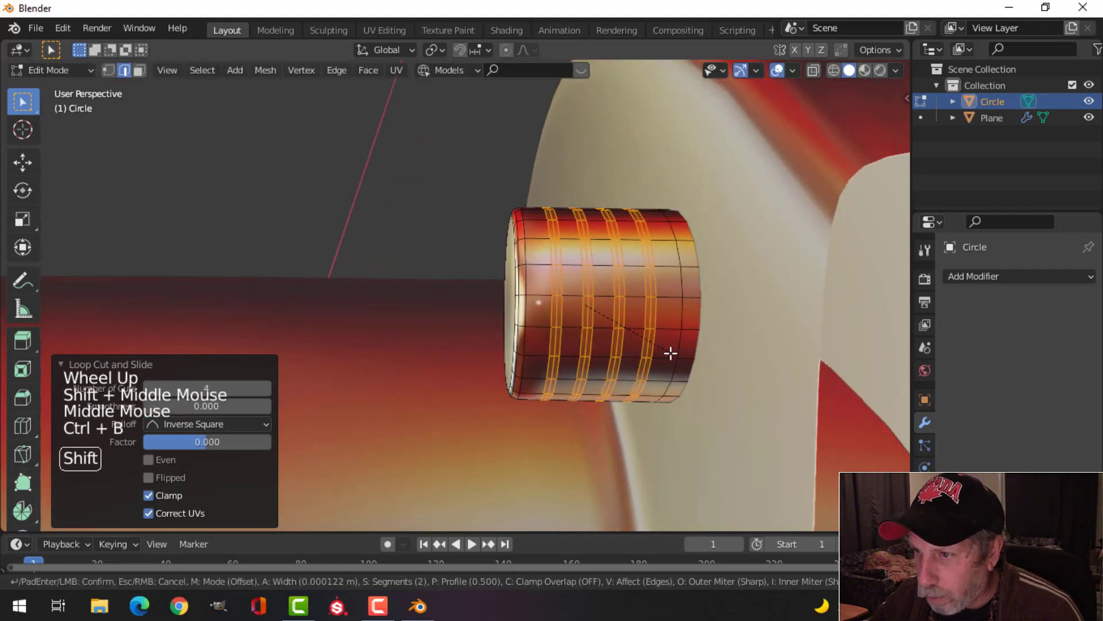
pyautogui.click(690, 359)
# - Extrude the bevelled ring faces and push them outward along their normals into raised thread rings
pyautogui.press('e')
pyautogui.hotkey('alt', 's')
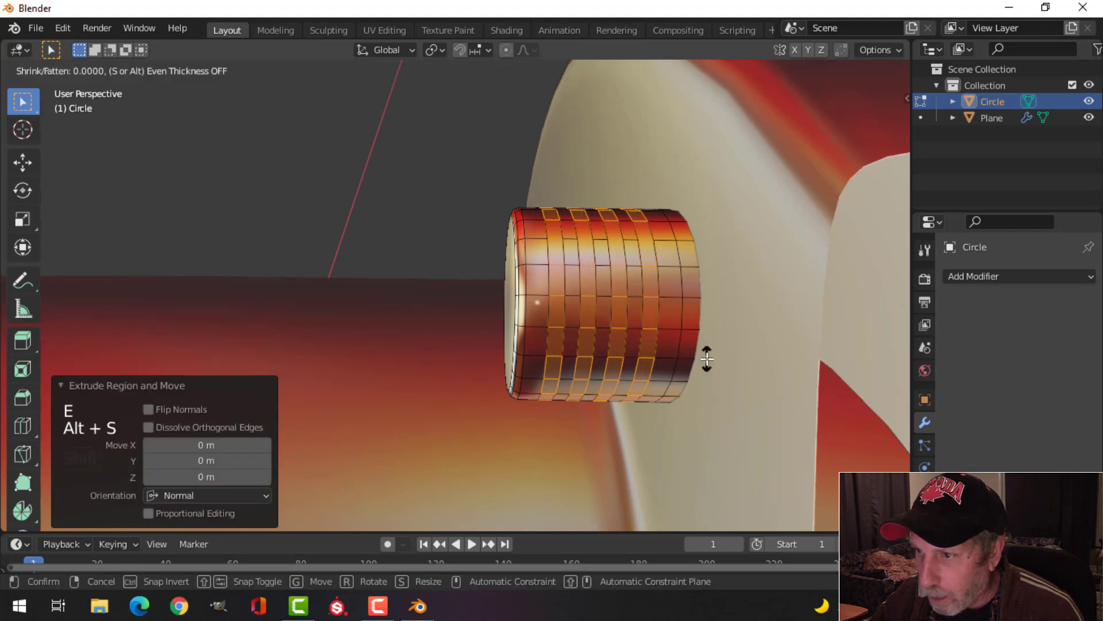
pyautogui.click(714, 335)
pyautogui.hotkey('alt', 'a')
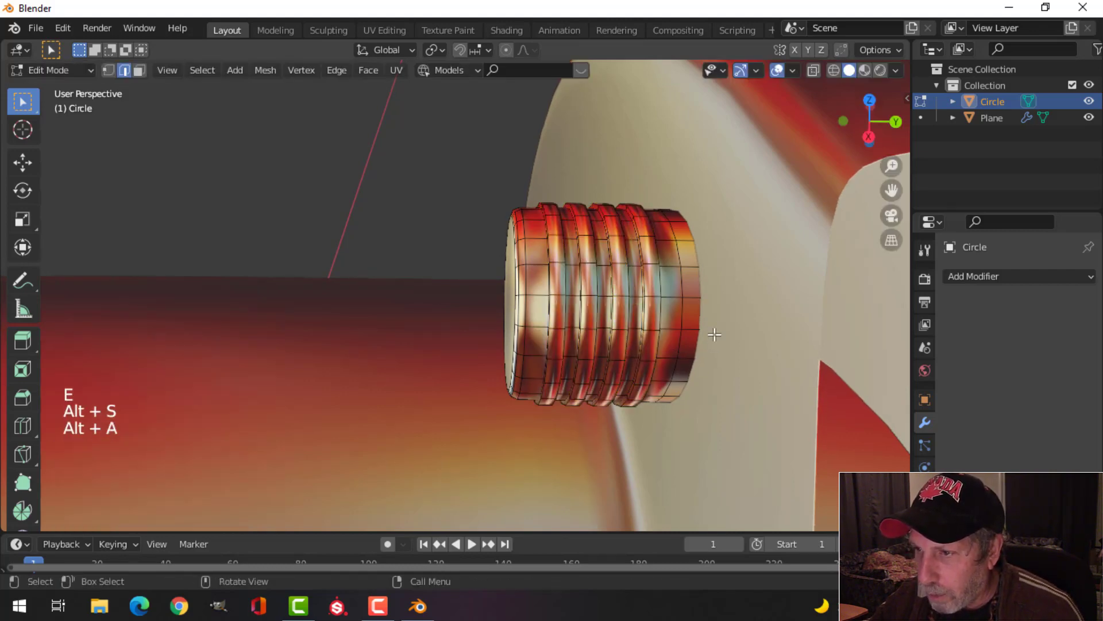
pyautogui.press('Tab')
pyautogui.moveTo(713, 336); pyautogui.dragTo(547, 306, button='middle')
pyautogui.scroll(-2, 702, 315)
# - Select the bolt's Circle object and, in Edit Mode, pick three thread edge loops
pyautogui.hotkey('alt', 'a')
pyautogui.scroll(3, 547, 304)
pyautogui.click(547, 301)
pyautogui.press('Tab')
pyautogui.scroll(1, 642, 330)
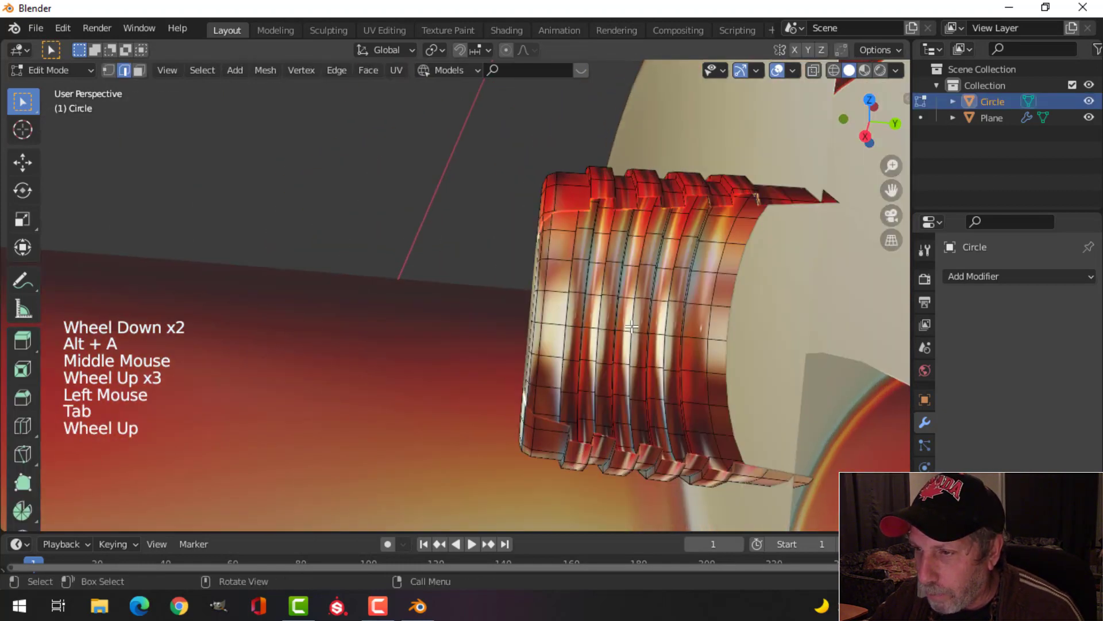
pyautogui.keyDown('shift'); pyautogui.moveTo(642, 330); pyautogui.dragTo(574, 333, button='middle'); pyautogui.keyUp('shift')
pyautogui.moveTo(574, 333)
pyautogui.mouseDown(button='middle')
pyautogui.moveTo(604, 345)
pyautogui.moveTo(590, 340)
pyautogui.mouseUp(button='middle')
pyautogui.scroll(-1, 591, 340)
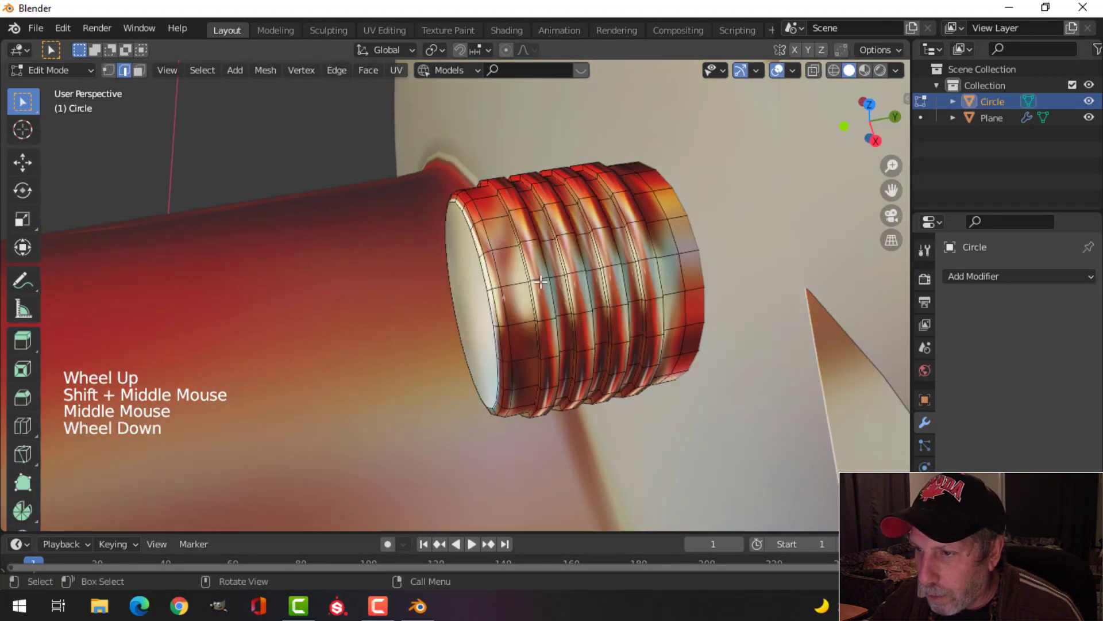
pyautogui.keyDown('alt'); pyautogui.keyDown('shift'); pyautogui.click(519, 237); pyautogui.keyUp('shift'); pyautogui.keyUp('alt')
pyautogui.scroll(2, 512, 296)
pyautogui.scroll(-1, 517, 300)
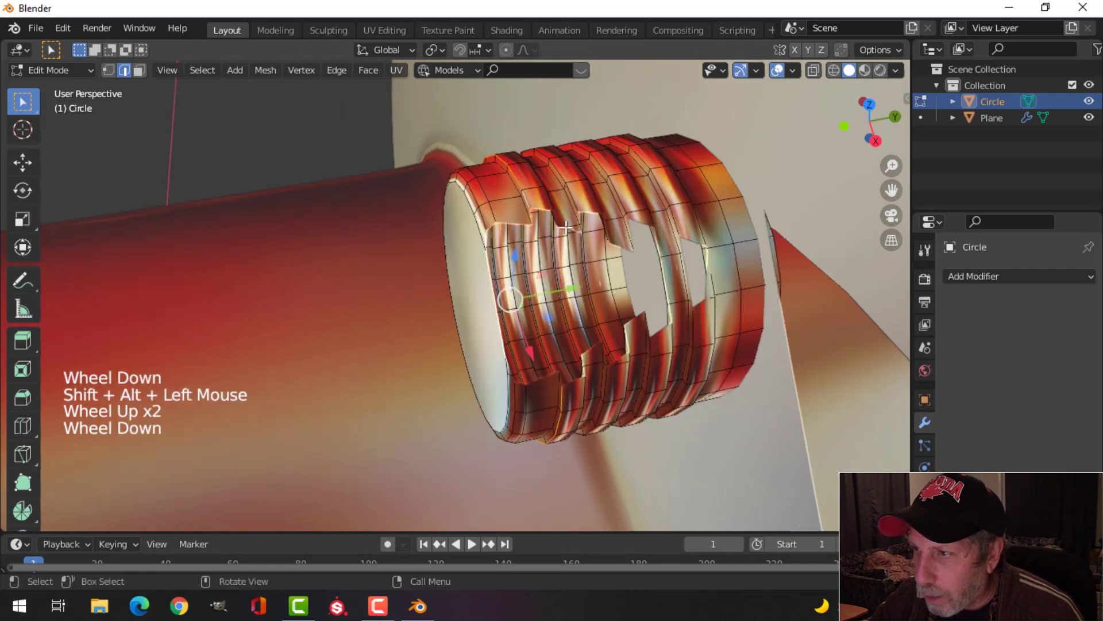
pyautogui.scroll(-1, 698, 189)
pyautogui.keyDown('alt'); pyautogui.keyDown('shift'); pyautogui.click(544, 225); pyautogui.keyUp('shift'); pyautogui.keyUp('alt')
pyautogui.keyDown('alt'); pyautogui.keyDown('shift'); pyautogui.click(582, 217); pyautogui.keyUp('shift'); pyautogui.keyUp('alt')
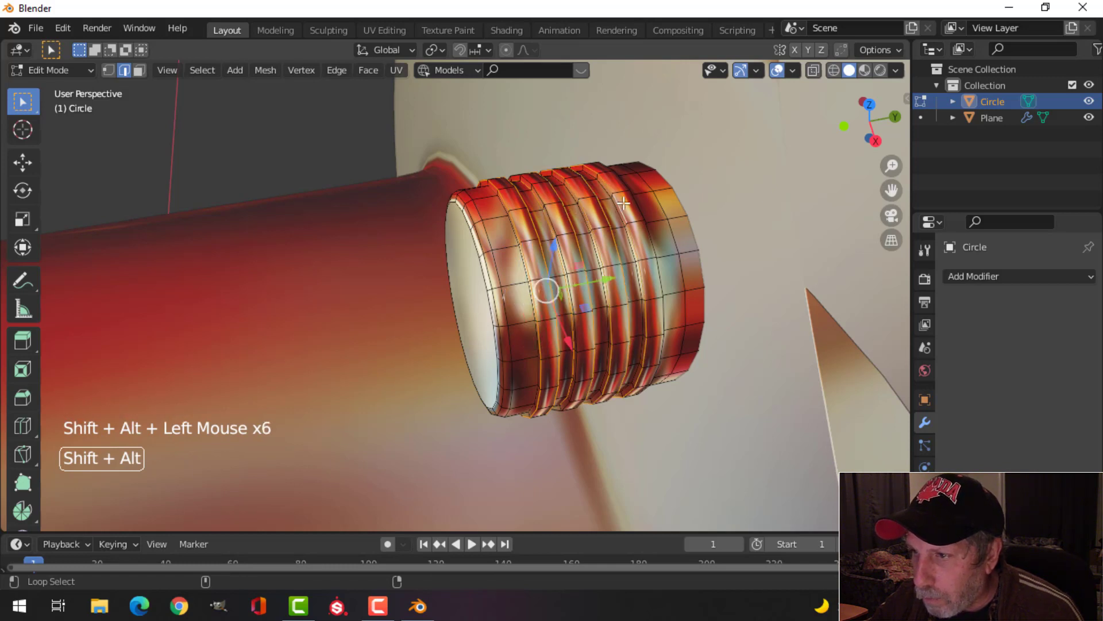
# - Bevel the selected thread edges with 2 segments (0.000062 m) and return to Object Mode
pyautogui.hotkey('ctrl', 'b')
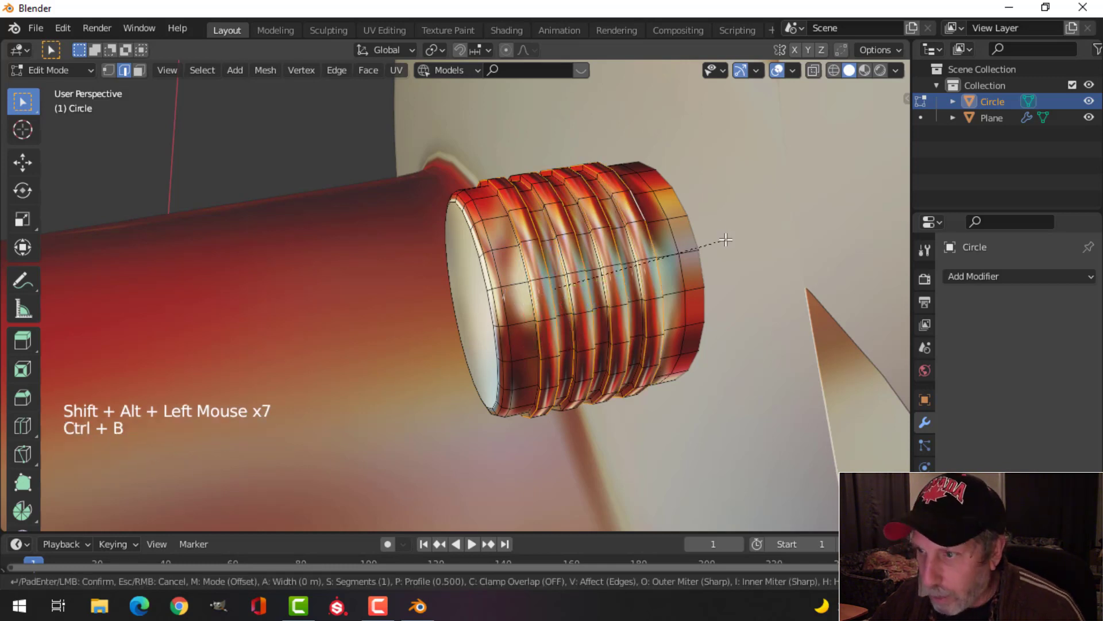
pyautogui.click(755, 230)
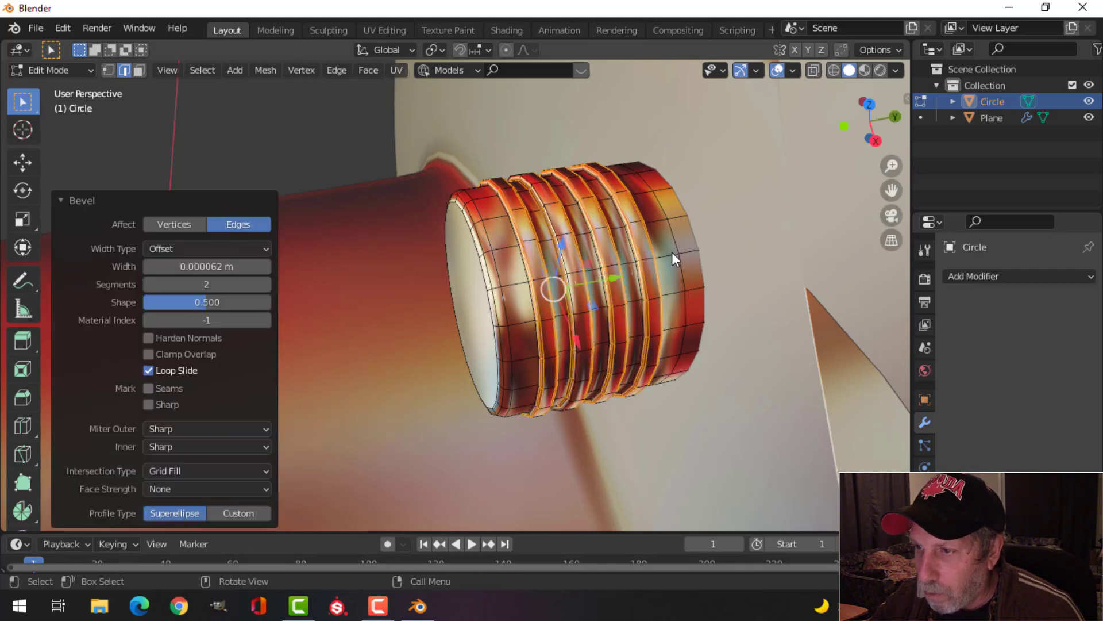
pyautogui.press('Tab')
pyautogui.scroll(-3, 656, 262)
pyautogui.hotkey('alt', 'a')
pyautogui.moveTo(598, 284); pyautogui.dragTo(538, 279, button='middle')
pyautogui.scroll(-2, 554, 281)
# - Snap the 3D cursor to the bolt's centre and add a 6-vertex circle there
pyautogui.press('Tab')
pyautogui.press('a')
pyautogui.hotkey('shift', 's')
pyautogui.click(533, 367)
pyautogui.press('Tab')
pyautogui.hotkey('shift', 'a')
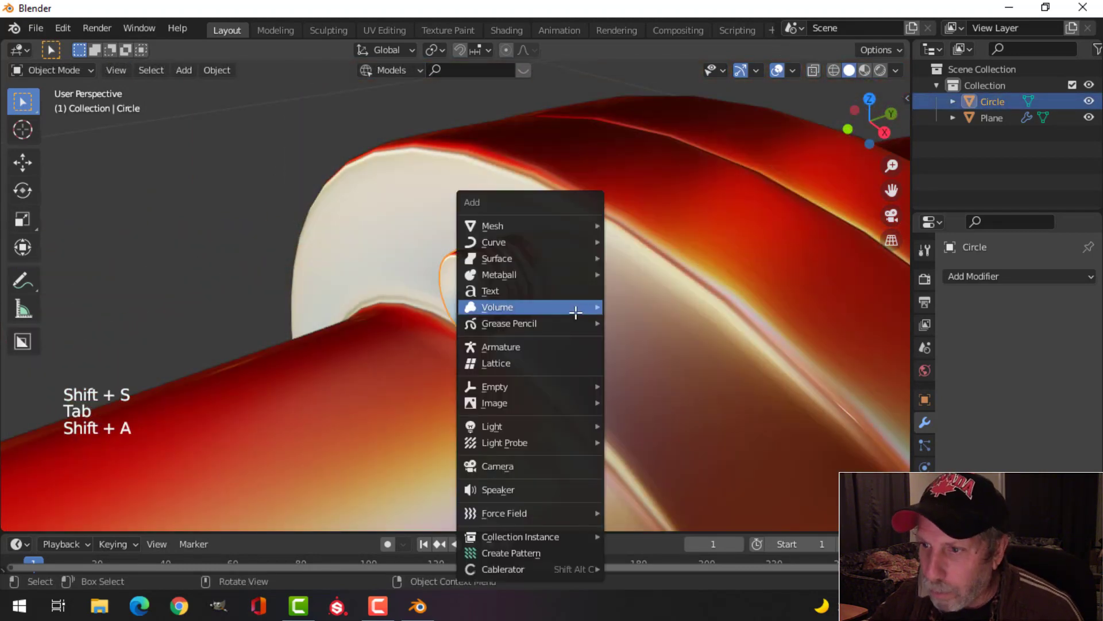
pyautogui.moveTo(529, 227)
pyautogui.click(658, 253)
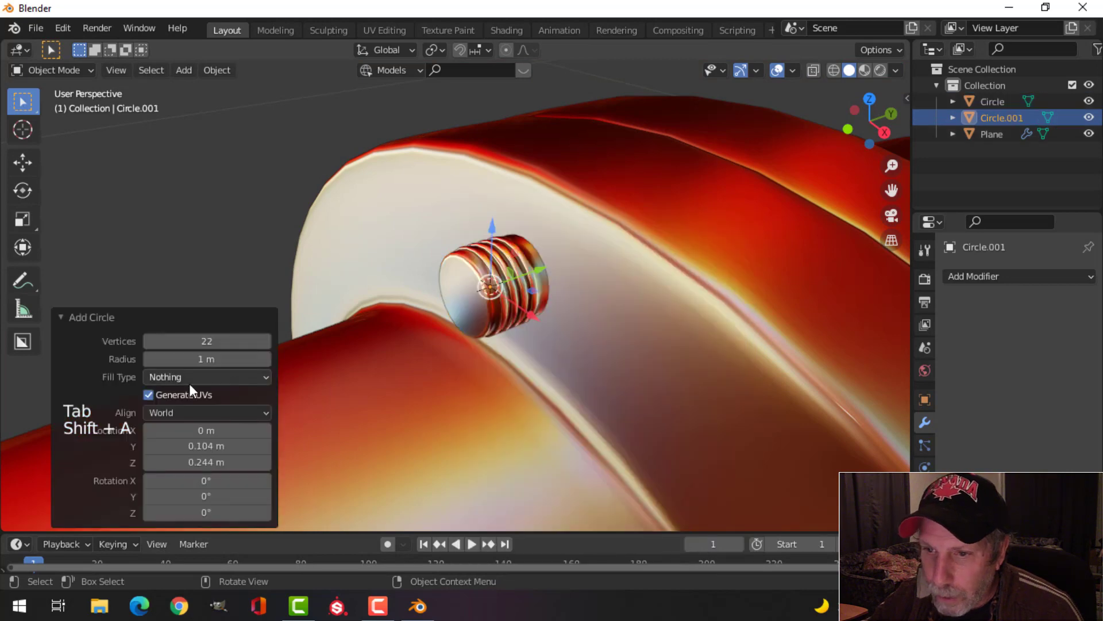
pyautogui.click(204, 341)
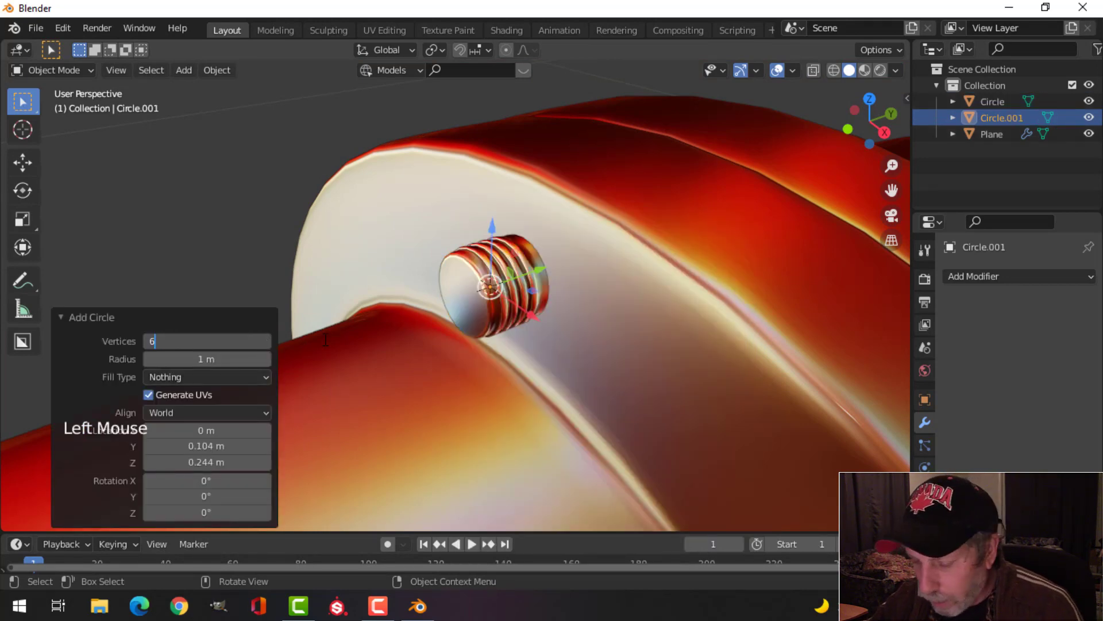
pyautogui.scroll(-3, 325, 339)
# - Scale the hexagon down to 0.052 and rotate it 90° about X to stand upright
pyautogui.press('Tab')
pyautogui.moveTo(601, 328); pyautogui.dragTo(648, 333, button='middle')
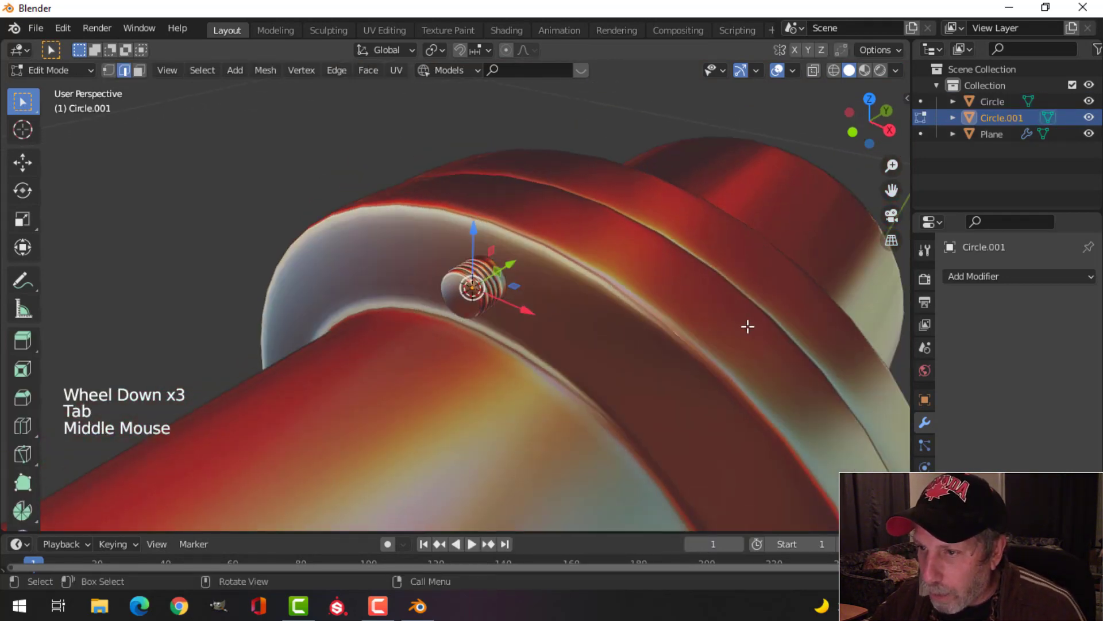
pyautogui.press('s')
pyautogui.click(506, 304)
pyautogui.scroll(-7, 517, 307)
pyautogui.press('s')
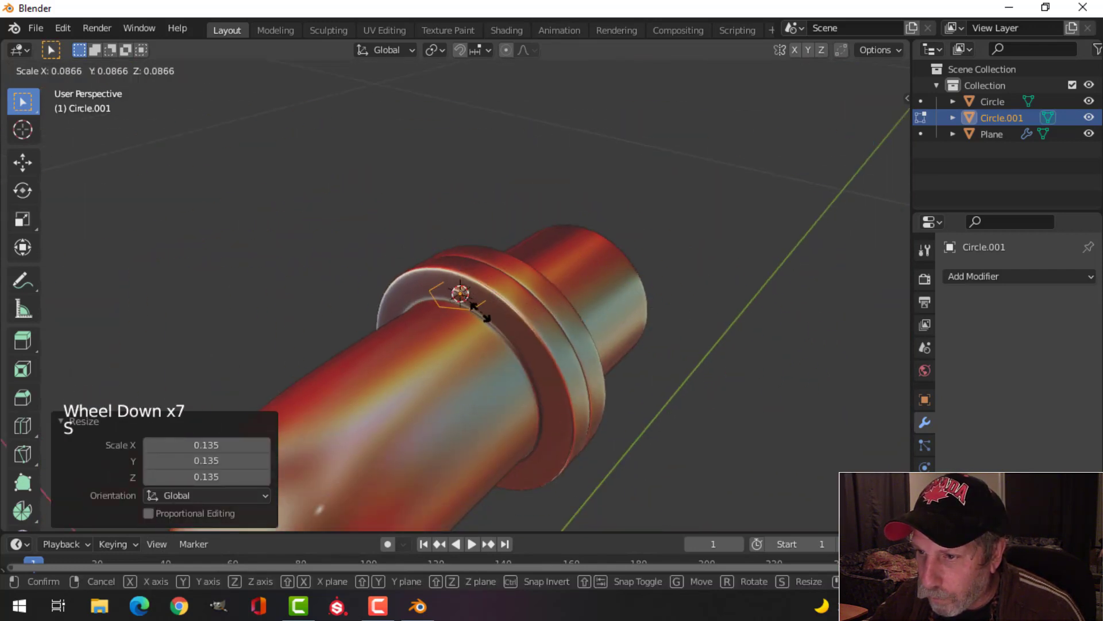
pyautogui.click(464, 299)
pyautogui.scroll(9, 463, 294)
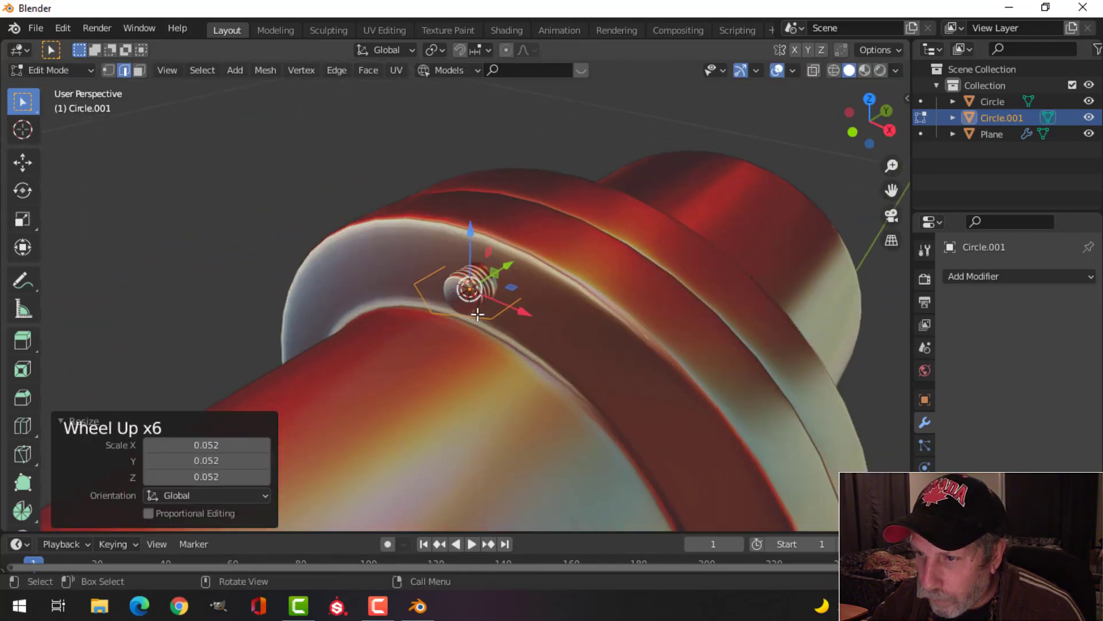
pyautogui.moveTo(557, 316); pyautogui.dragTo(565, 320, button='middle')
pyautogui.write('r')
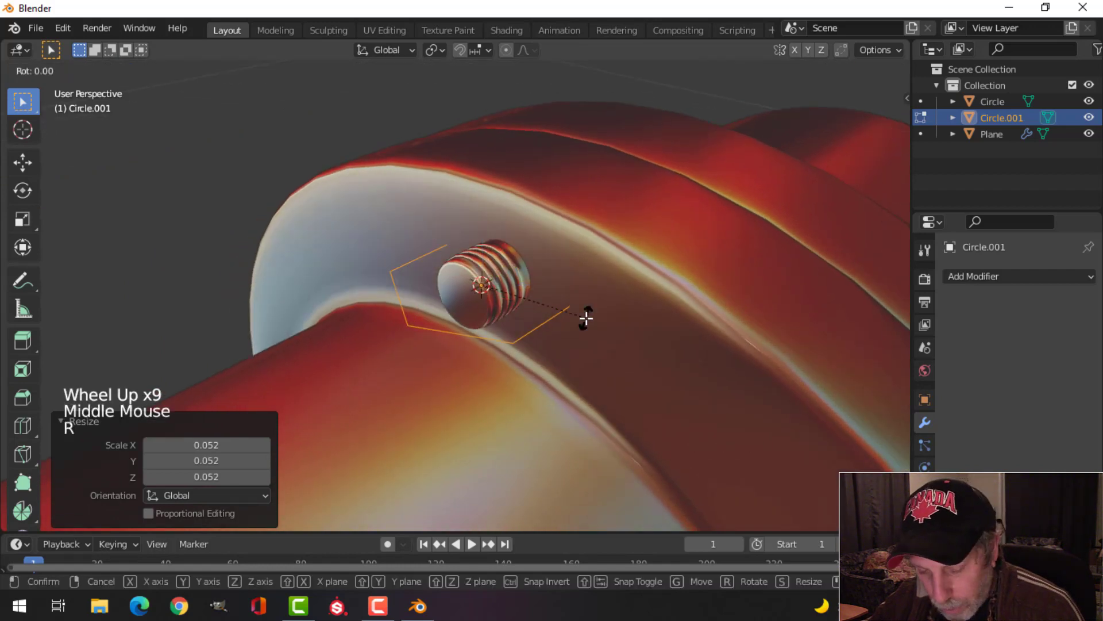
pyautogui.write('90')
pyautogui.press('Return')
# - Scale the hexagon to 0.65, fill it with a face, and extrude it along Y into a thick nut
pyautogui.press('s')
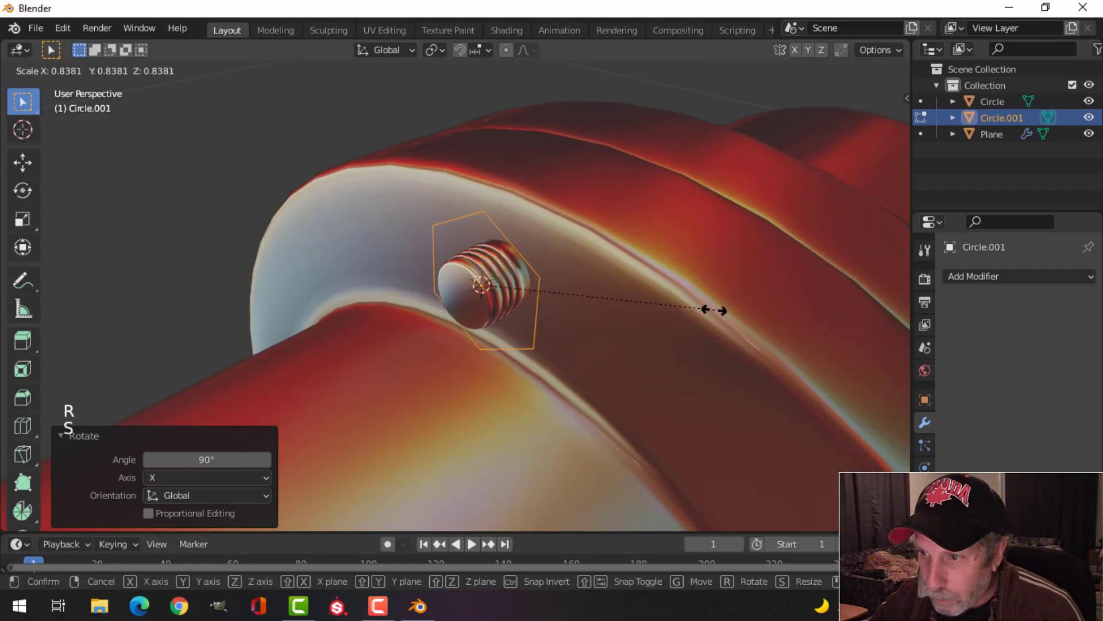
pyautogui.click(661, 309)
pyautogui.moveTo(661, 309); pyautogui.dragTo(559, 321, button='middle')
pyautogui.press('f')
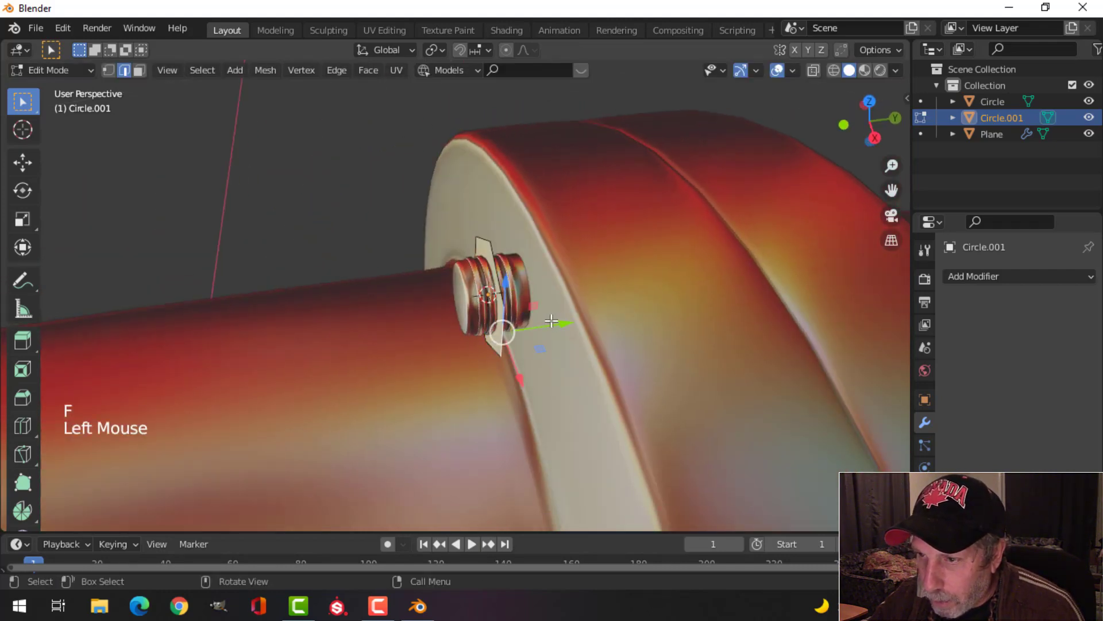
pyautogui.press('a')
pyautogui.moveTo(552, 320); pyautogui.dragTo(552, 328, button='middle')
pyautogui.press('e')
pyautogui.moveTo(554, 305); pyautogui.dragTo(582, 292)
# - Confirm the nut's extrusion, delete the selected faces, and recalculate the nut's normals outward
pyautogui.click(590, 290)
pyautogui.press('x')
pyautogui.click(592, 292)
pyautogui.press('a')
pyautogui.hotkey('alt', 'n')
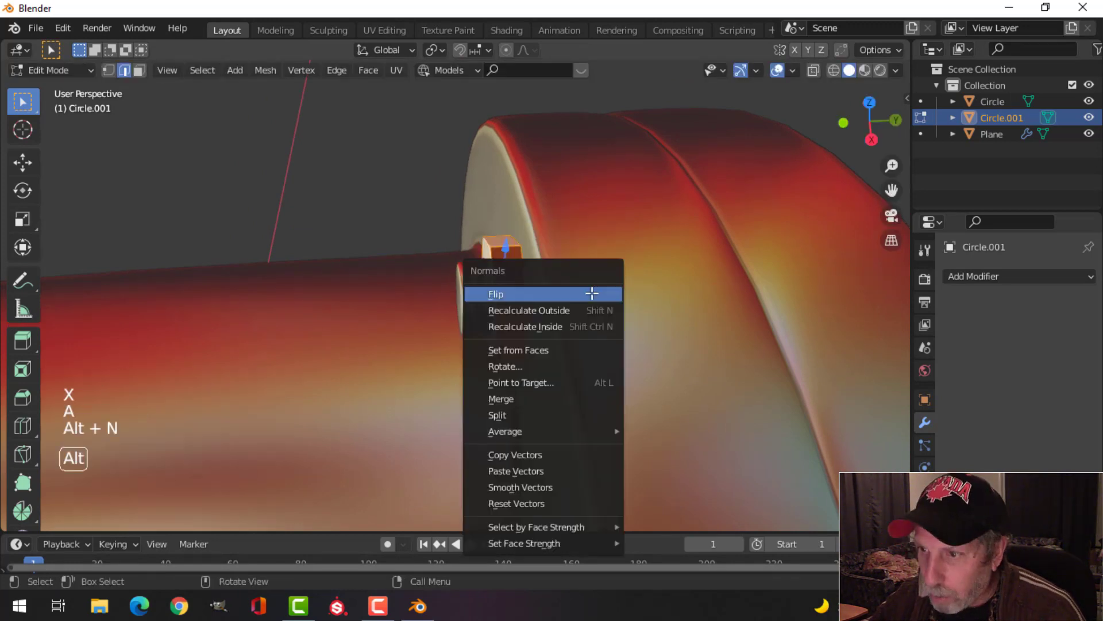
pyautogui.click(590, 311)
pyautogui.moveTo(590, 311); pyautogui.dragTo(562, 325, button='middle')
pyautogui.scroll(2, 574, 299)
# - Chamfer all of the nut's edges with a single-segment bevel and shade it smooth
pyautogui.press('a')
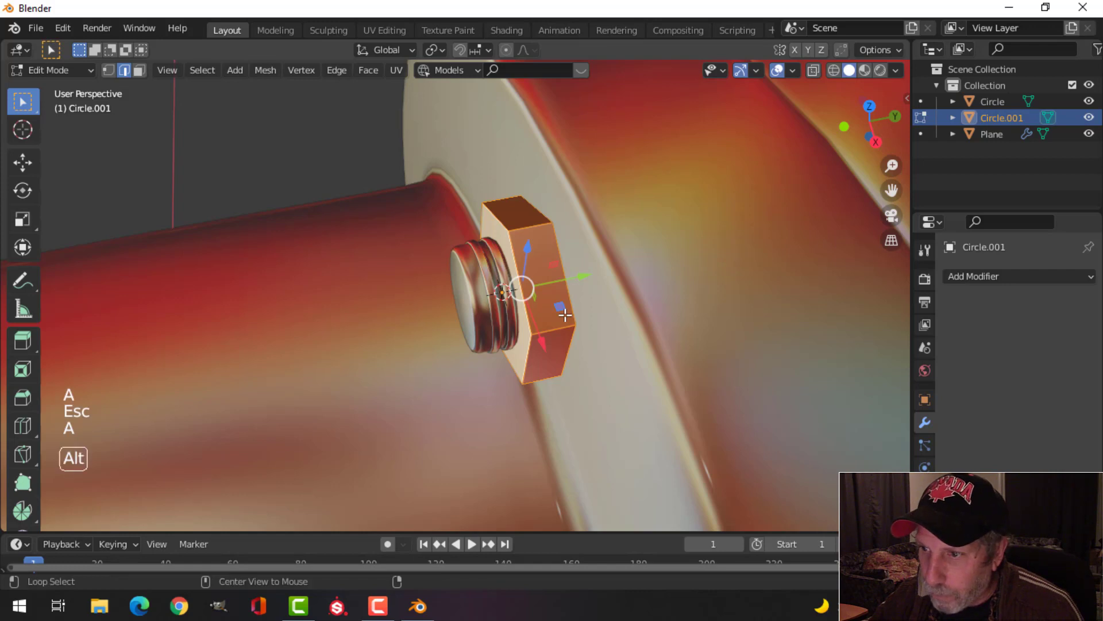
pyautogui.hotkey('alt', 'a')
pyautogui.press('a')
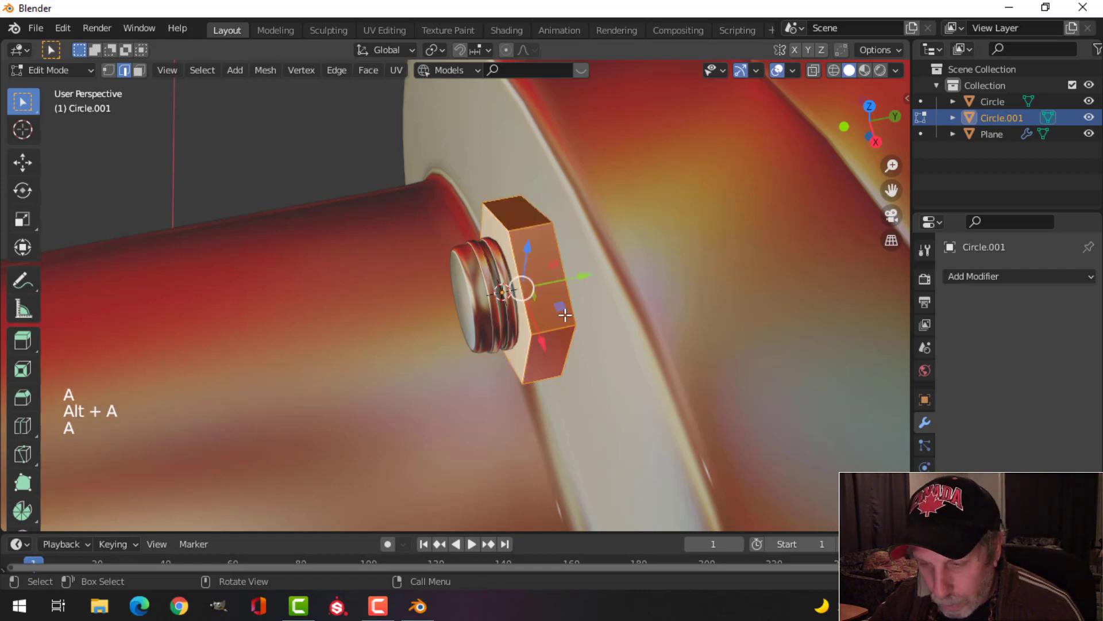
pyautogui.hotkey('ctrl', 'b')
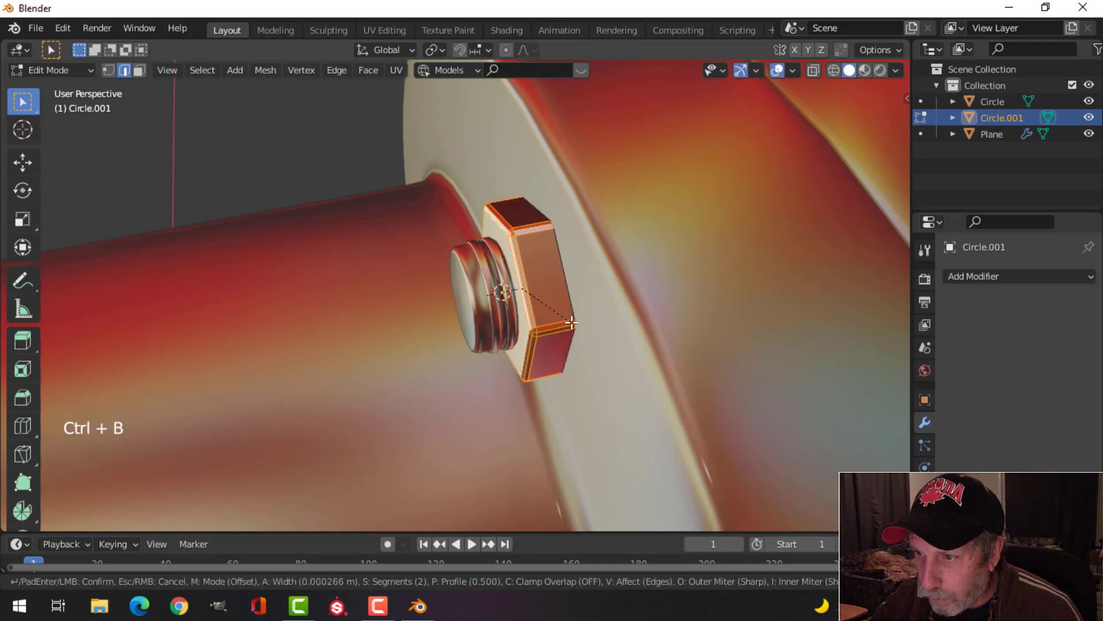
pyautogui.scroll(-1, 572, 323)
pyautogui.click(571, 323)
pyautogui.press('Tab')
pyautogui.rightClick(538, 256)
pyautogui.click(523, 235)
# - Reselect the nut Circle.001 and recalculate its normals outward once more
pyautogui.hotkey('alt', 'a')
pyautogui.click(541, 263)
pyautogui.press('Tab')
pyautogui.press('a')
pyautogui.hotkey('alt', 'n')
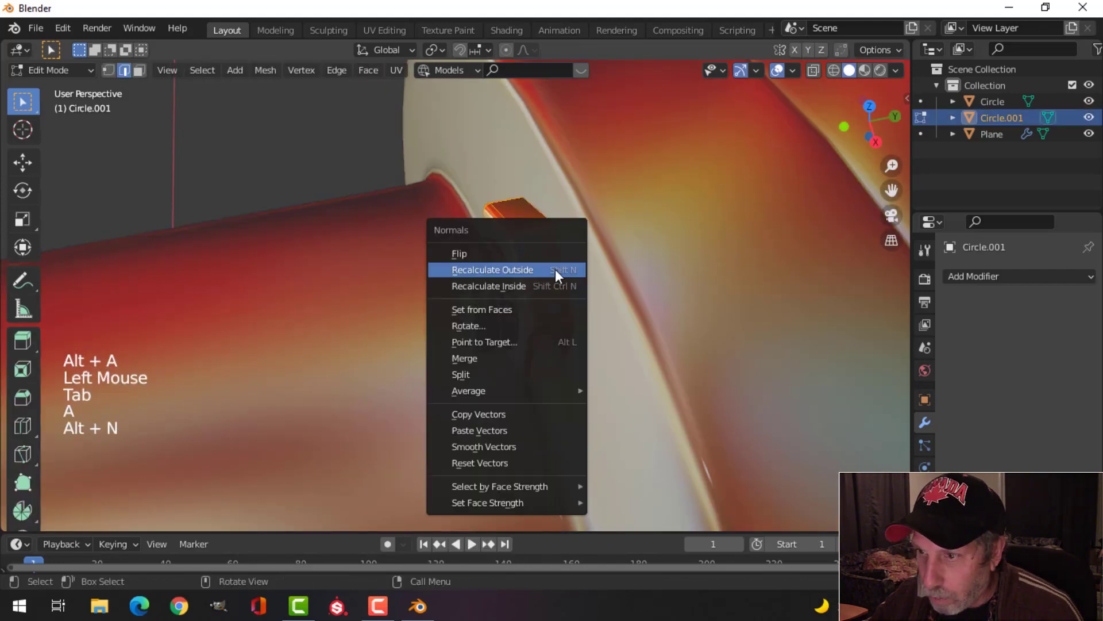
pyautogui.click(556, 271)
pyautogui.press('Tab')
pyautogui.scroll(-2, 568, 283)
pyautogui.hotkey('alt', 'a')
pyautogui.moveTo(568, 283)
pyautogui.mouseDown(button='middle')
pyautogui.moveTo(549, 299)
pyautogui.moveTo(552, 290)
pyautogui.mouseUp(button='middle')
pyautogui.scroll(2, 549, 299)
# - Slide the nut 0.000444 m along Y to seat it on the bolt against the flange
pyautogui.click(530, 270)
pyautogui.press('Tab')
pyautogui.press('a')
pyautogui.moveTo(566, 293); pyautogui.dragTo(592, 294)
pyautogui.scroll(-1, 592, 294)
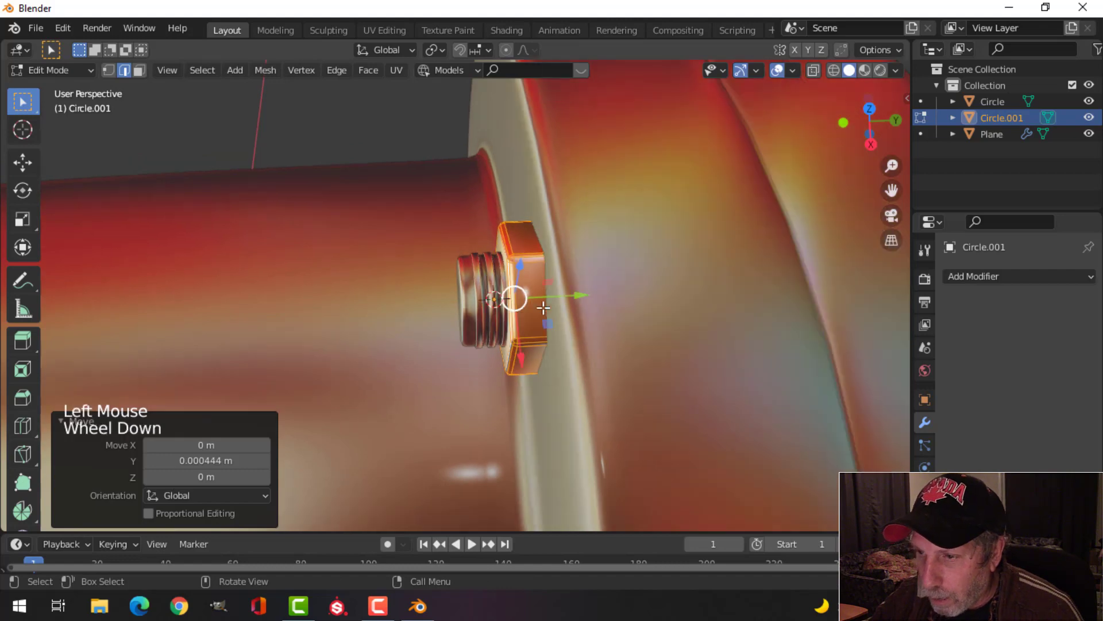
pyautogui.hotkey('alt', 'a')
pyautogui.press('Tab')
pyautogui.scroll(-3, 539, 313)
pyautogui.hotkey('alt', 'a')
pyautogui.moveTo(502, 344); pyautogui.dragTo(661, 271, button='middle')
pyautogui.scroll(-1, 661, 271)
pyautogui.scroll(-3, 571, 322)
pyautogui.moveTo(572, 323); pyautogui.dragTo(471, 310, button='middle')
# - Toggle Face Orientation on and off in Viewport Overlays to check the nut's normals
pyautogui.click(792, 72)
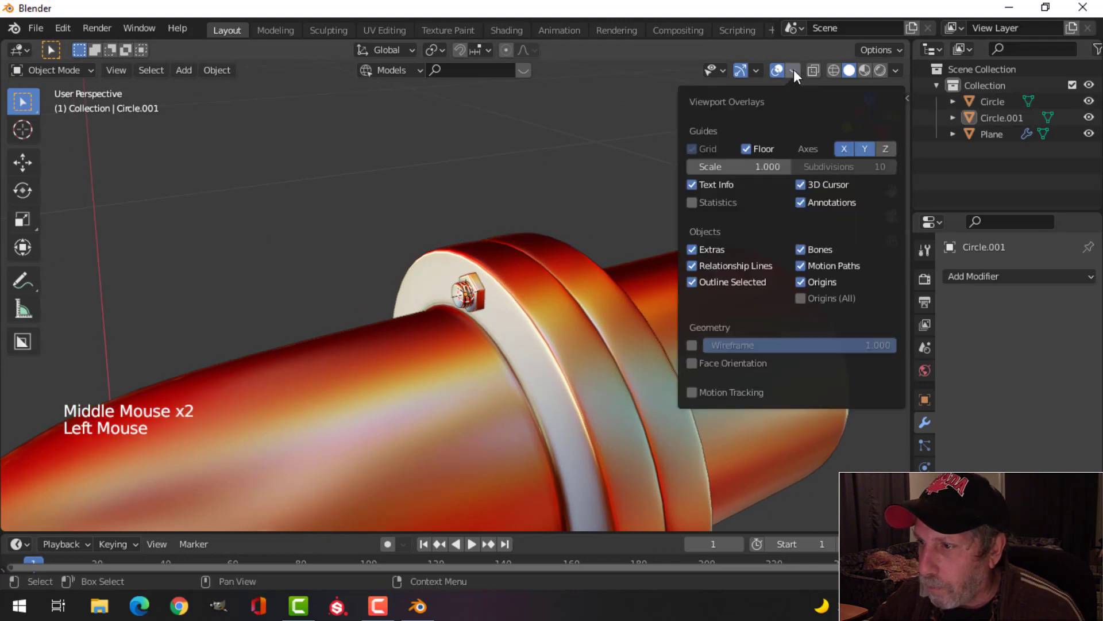
pyautogui.click(728, 360)
pyautogui.click(728, 361)
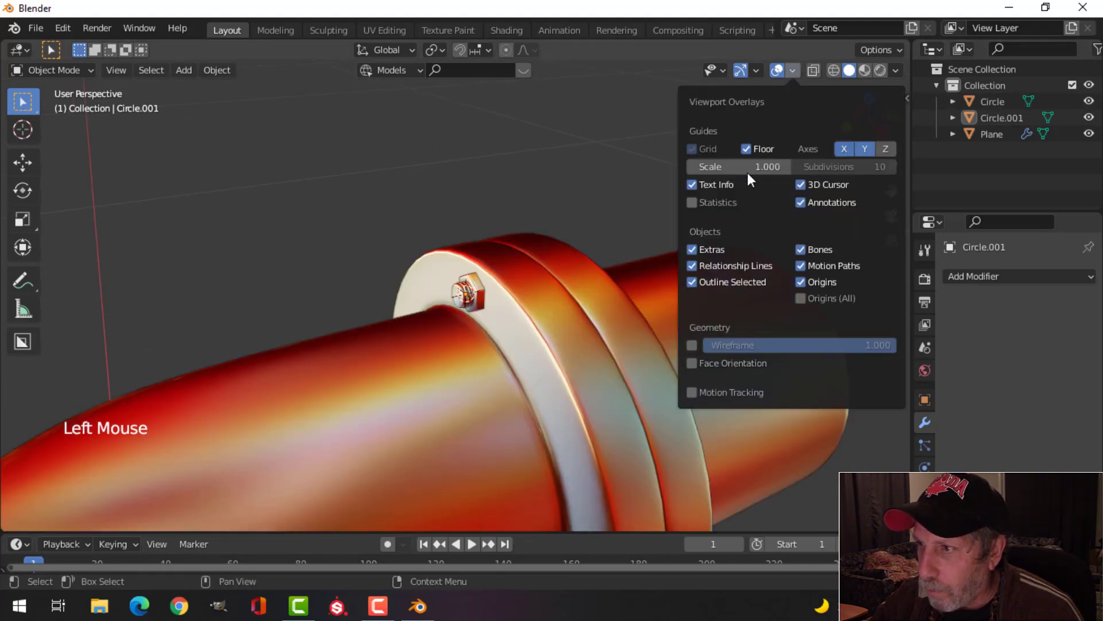
pyautogui.moveTo(742, 70)
pyautogui.scroll(5, 499, 271)
pyautogui.moveTo(496, 278); pyautogui.dragTo(608, 315, button='middle')
pyautogui.scroll(-3, 577, 308)
# - In the pipe's Edit Mode, loop-select the faces of both flange rings
pyautogui.click(596, 291)
pyautogui.press('Tab')
pyautogui.scroll(1, 566, 304)
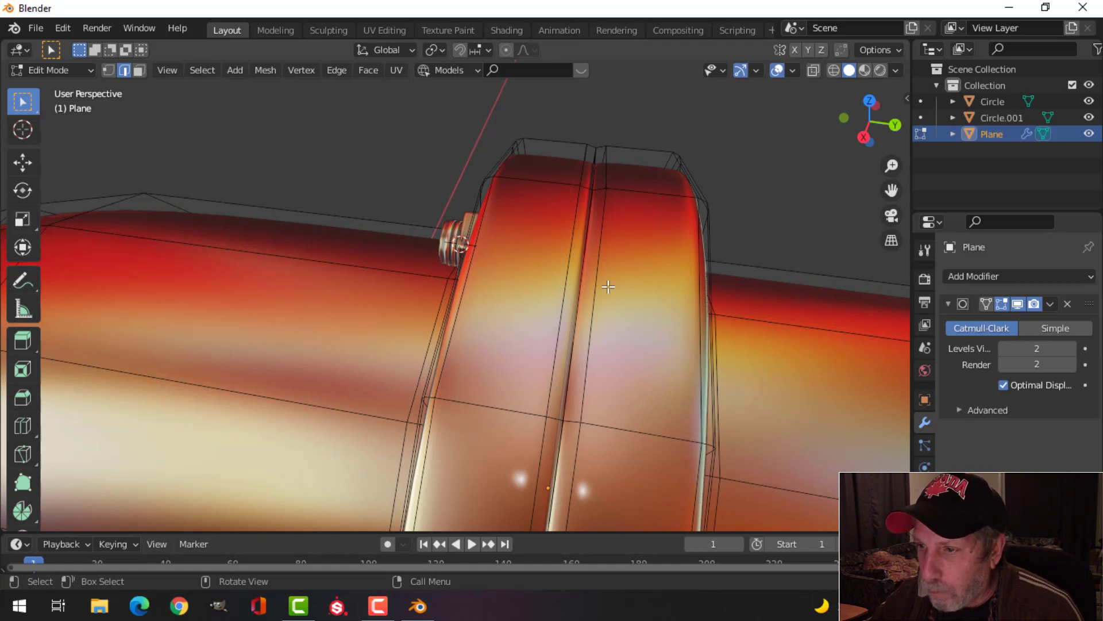
pyautogui.press('3')
pyautogui.keyDown('alt'); pyautogui.keyDown('shift'); pyautogui.click(638, 196); pyautogui.keyUp('shift'); pyautogui.keyUp('alt')
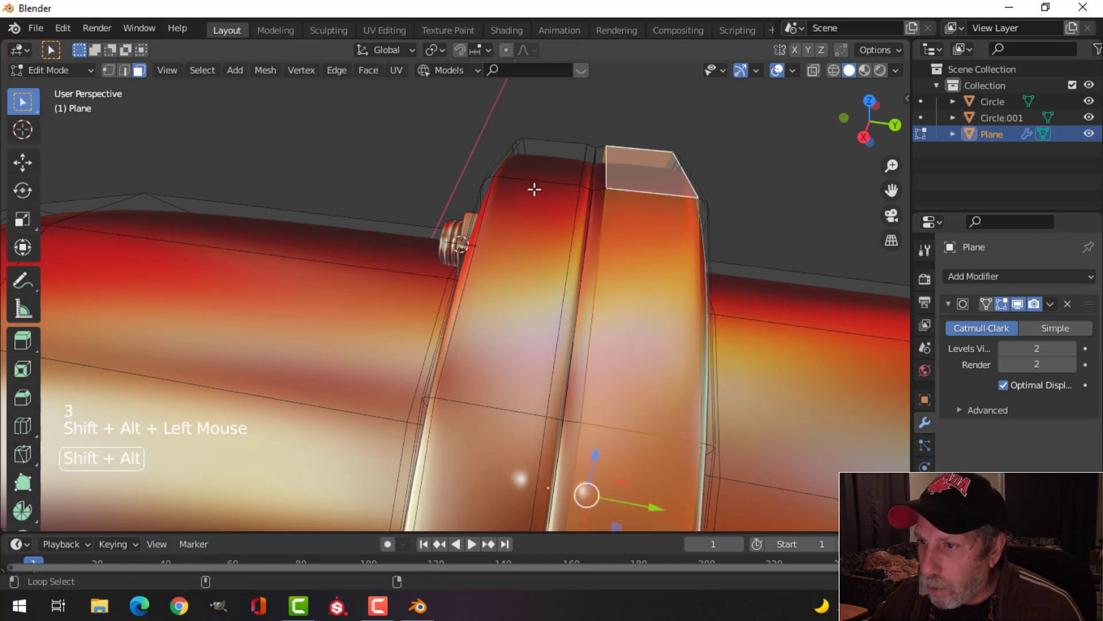
pyautogui.keyDown('alt'); pyautogui.keyDown('shift'); pyautogui.click(533, 185); pyautogui.keyUp('shift'); pyautogui.keyUp('alt')
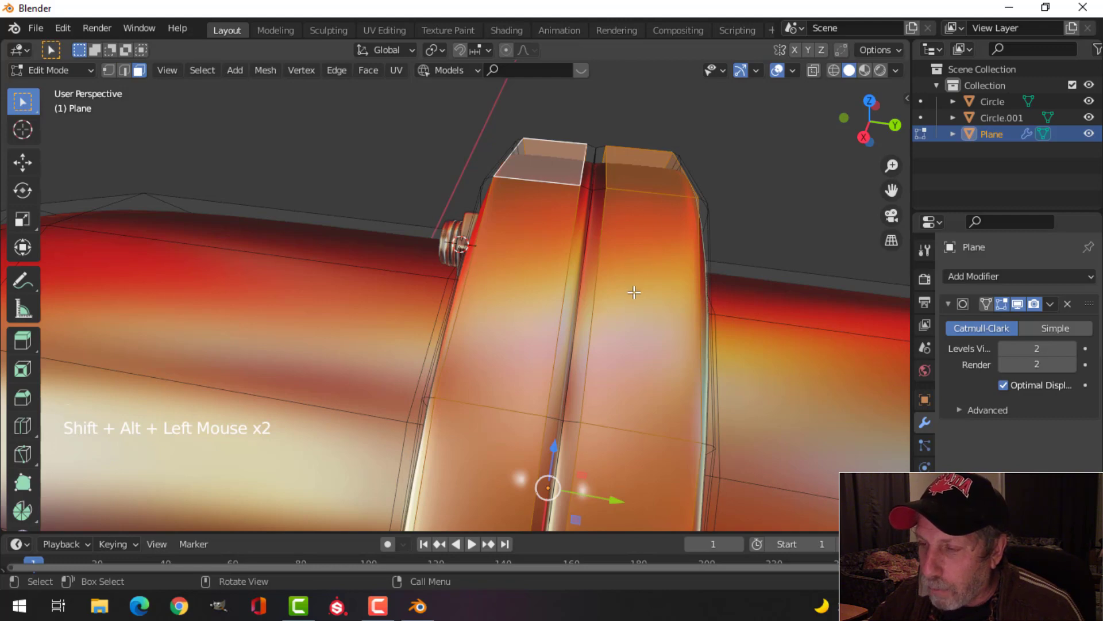
pyautogui.scroll(-3, 634, 292)
pyautogui.moveTo(634, 292)
pyautogui.mouseDown(button='middle')
pyautogui.moveTo(609, 296)
pyautogui.moveTo(628, 294)
pyautogui.mouseUp(button='middle')
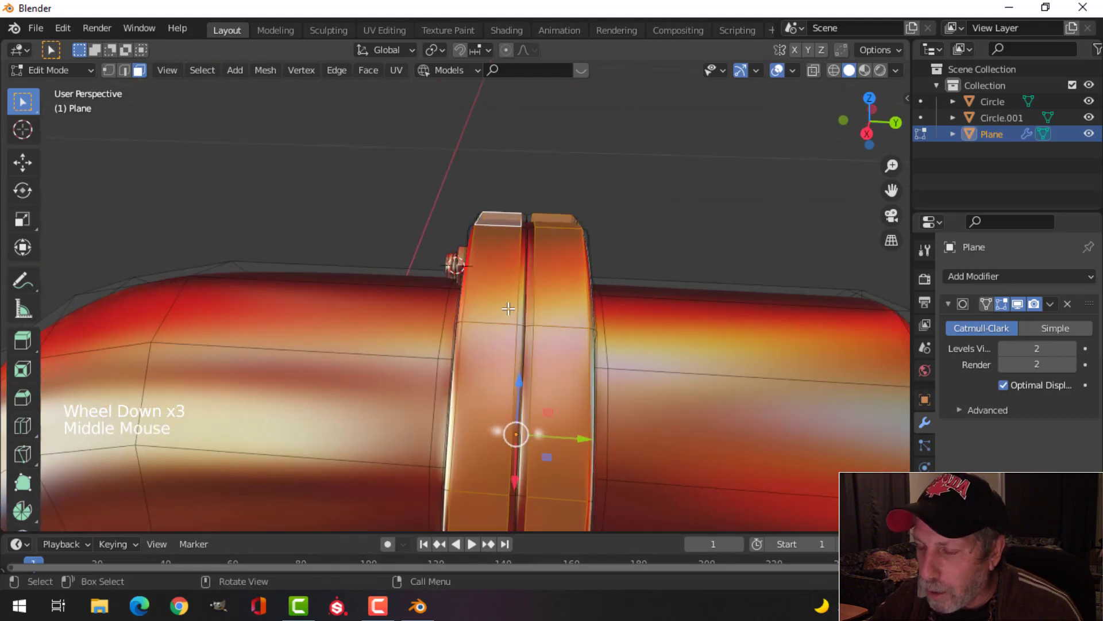
pyautogui.scroll(1, 574, 319)
# - Snap the 3D cursor to the selected flange rings' centre and return to Object Mode
pyautogui.hotkey('shift', 's')
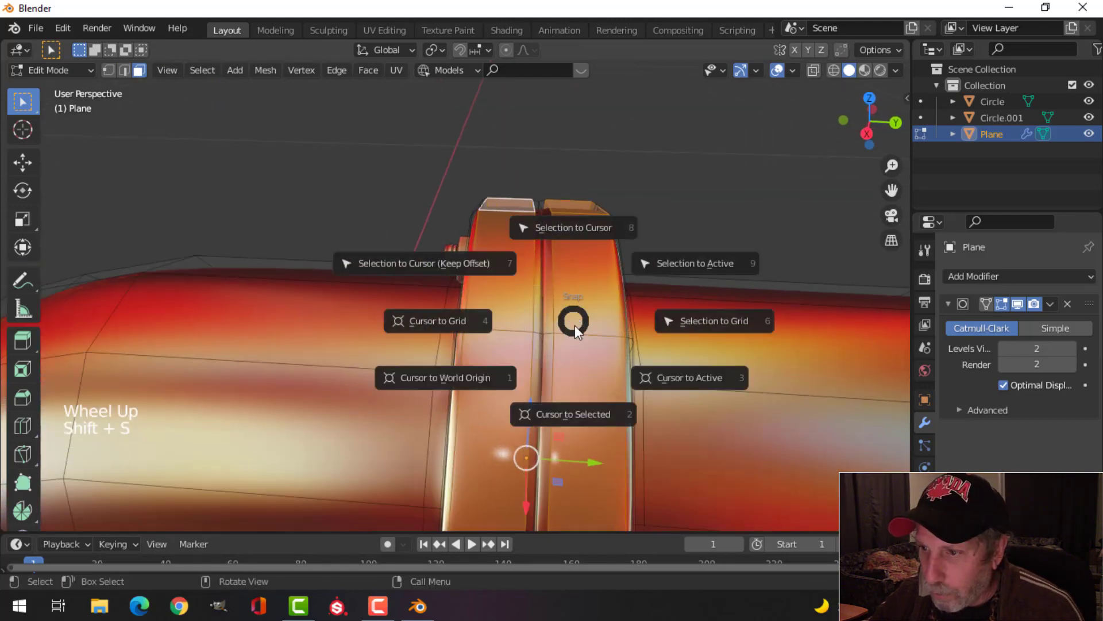
pyautogui.click(571, 414)
pyautogui.hotkey('alt', 'a')
pyautogui.press('Tab')
pyautogui.scroll(-2, 588, 343)
pyautogui.hotkey('alt', 'a')
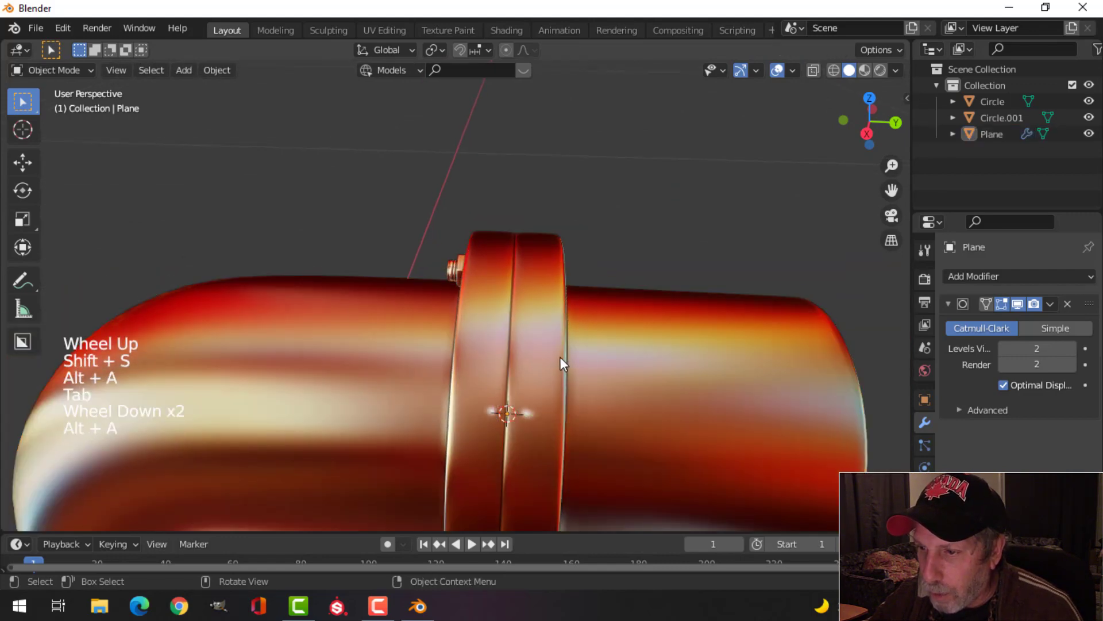
pyautogui.moveTo(559, 350); pyautogui.dragTo(519, 309, button='middle')
pyautogui.scroll(3, 512, 323)
# - Join the bolt Circle and nut Circle.001 into one bolt object
pyautogui.scroll(2, 475, 298)
pyautogui.click(474, 227)
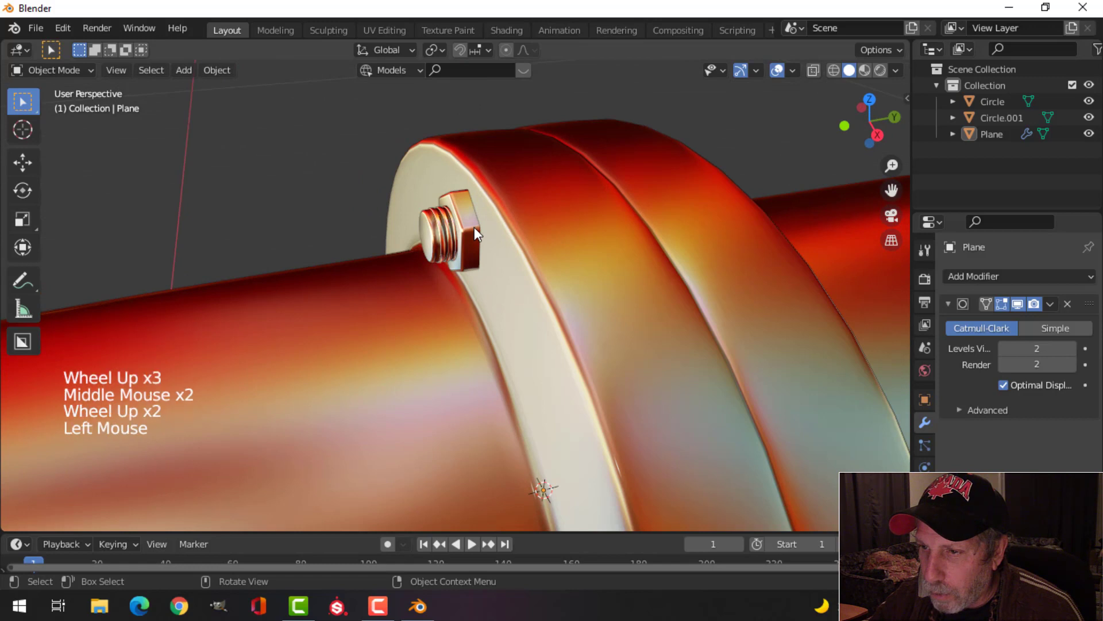
pyautogui.click(419, 225)
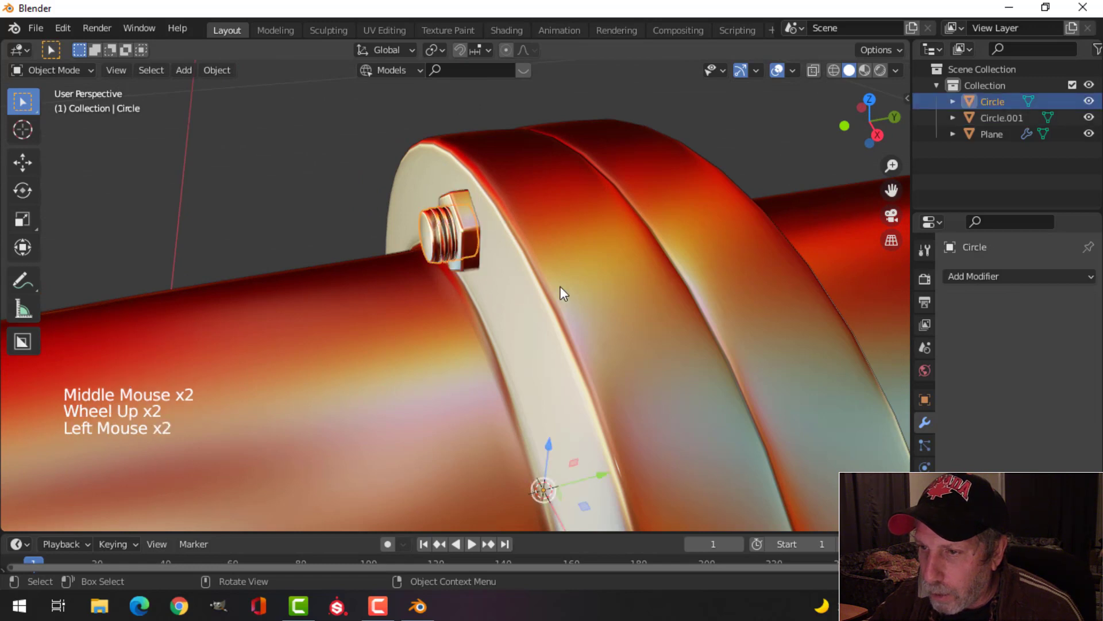
pyautogui.keyDown('shift'); pyautogui.click(458, 206); pyautogui.keyUp('shift')
pyautogui.hotkey('ctrl', 'j')
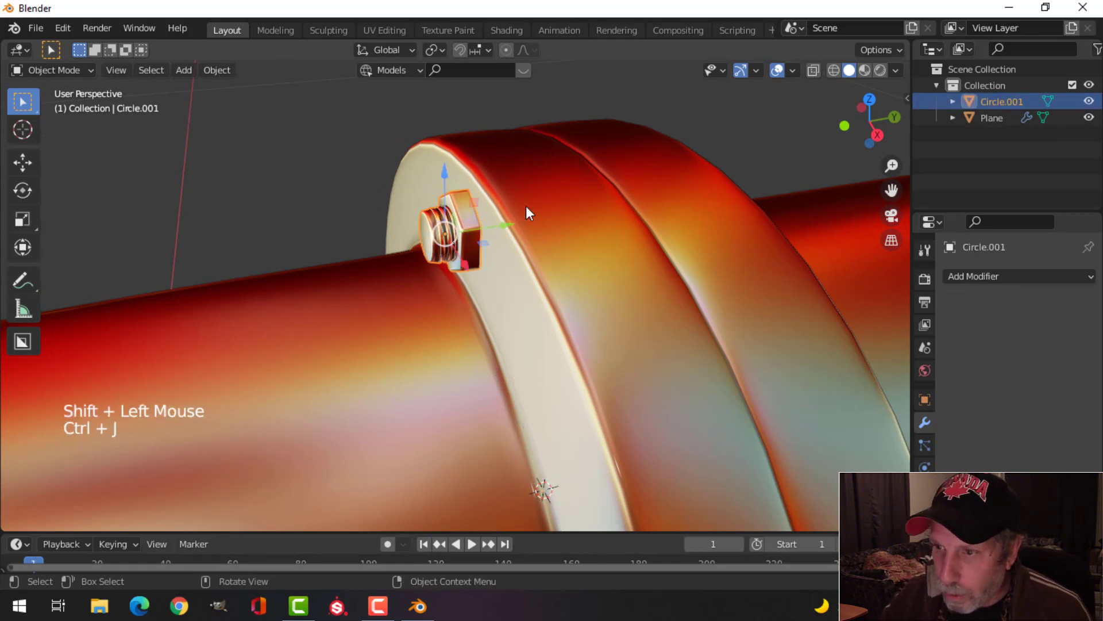
pyautogui.hotkey('alt', 'a')
pyautogui.click(457, 230)
# - Set the bolt's origin to the 3D cursor at the flange centre
pyautogui.scroll(-3, 542, 264)
pyautogui.moveTo(542, 263); pyautogui.dragTo(551, 278, button='middle')
pyautogui.click(222, 70)
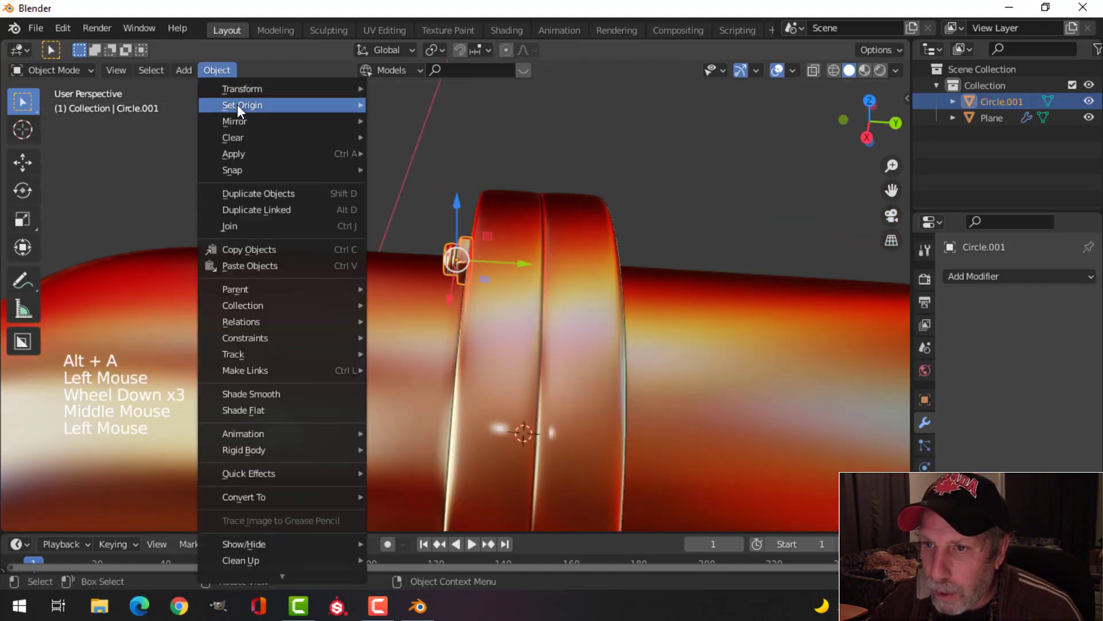
pyautogui.click(460, 153)
pyautogui.scroll(-3, 560, 250)
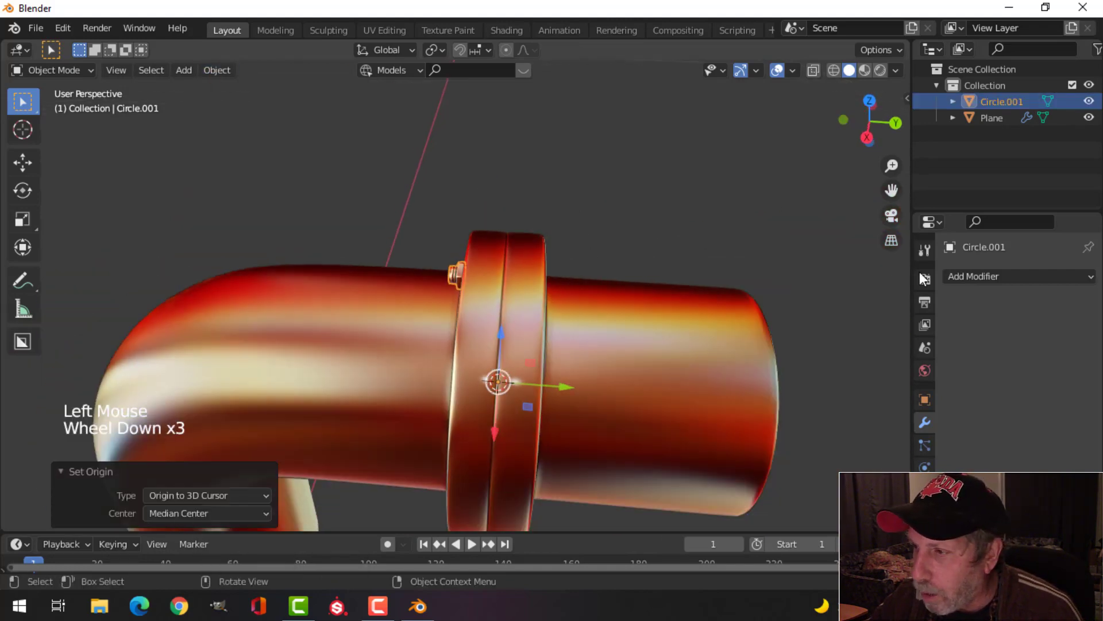
# - Add a Y-axis Mirror modifier to copy the bolt onto the opposite flange ring
pyautogui.click(949, 276)
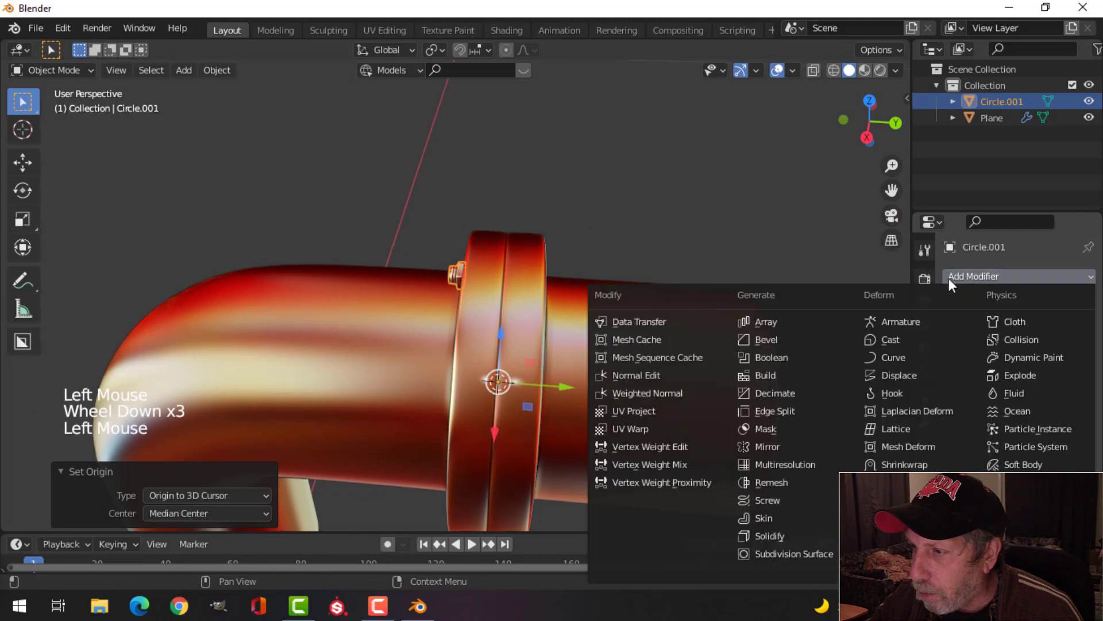
pyautogui.click(781, 445)
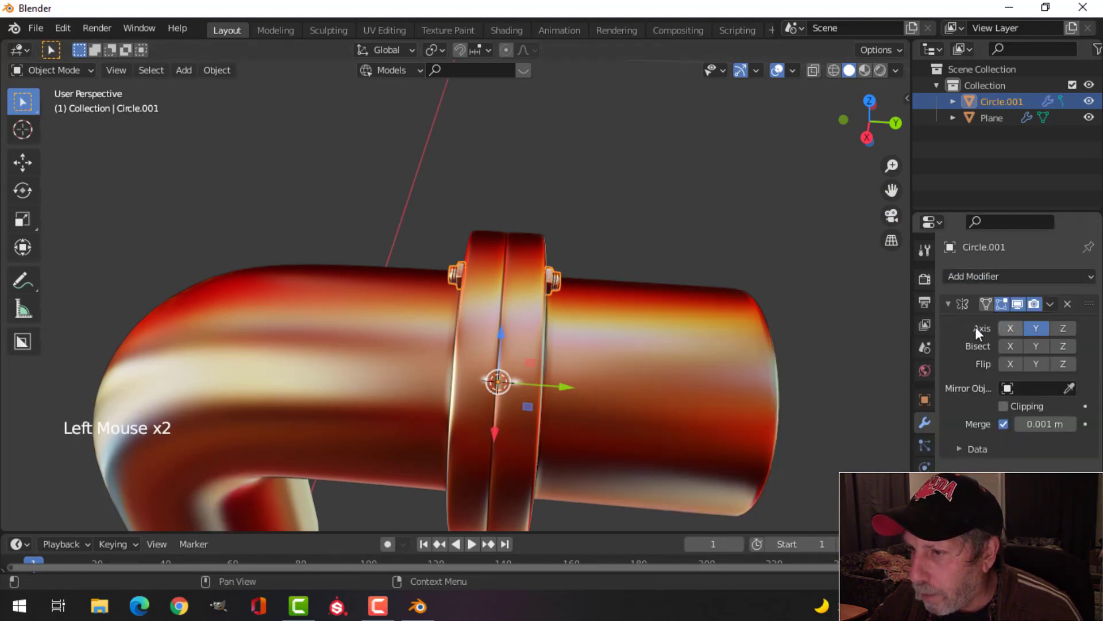
pyautogui.moveTo(805, 331); pyautogui.dragTo(687, 333, button='middle')
pyautogui.hotkey('alt', 'a')
pyautogui.moveTo(467, 389); pyautogui.dragTo(767, 343, button='middle')
pyautogui.scroll(-2, 615, 361)
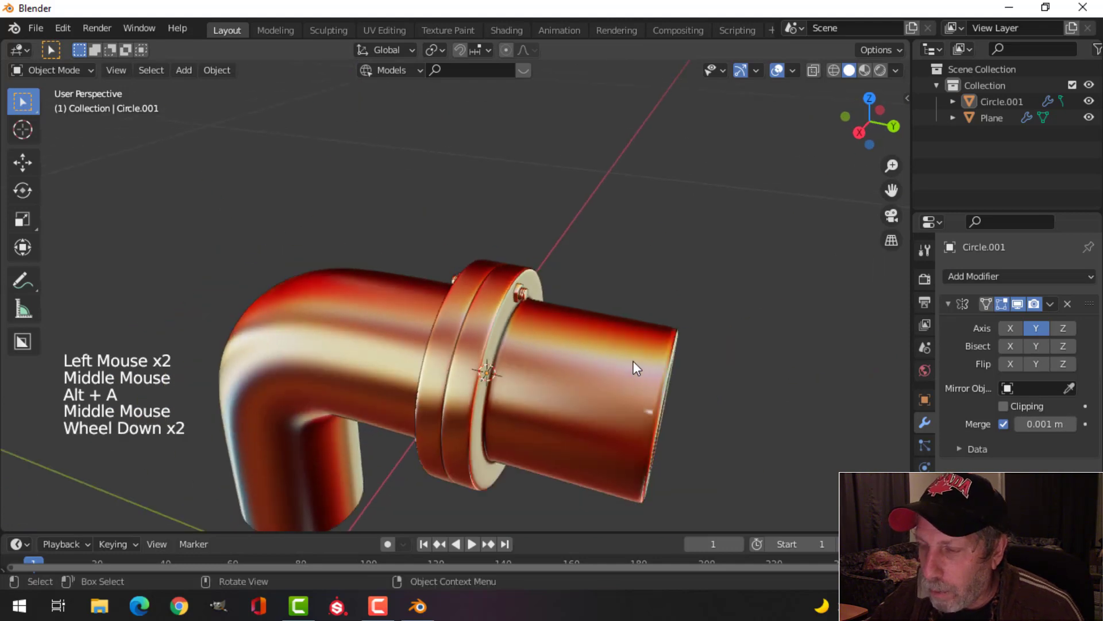
pyautogui.scroll(-1, 615, 361)
pyautogui.moveTo(615, 361); pyautogui.dragTo(472, 320, button='middle')
pyautogui.scroll(3, 460, 299)
# - Scale all of the bolt's mesh geometry by 1.17 in Edit Mode, then exit
pyautogui.click(455, 281)
pyautogui.press('Tab')
pyautogui.press('a')
pyautogui.moveTo(455, 282); pyautogui.dragTo(594, 300, button='middle')
pyautogui.scroll(3, 548, 315)
pyautogui.press('s')
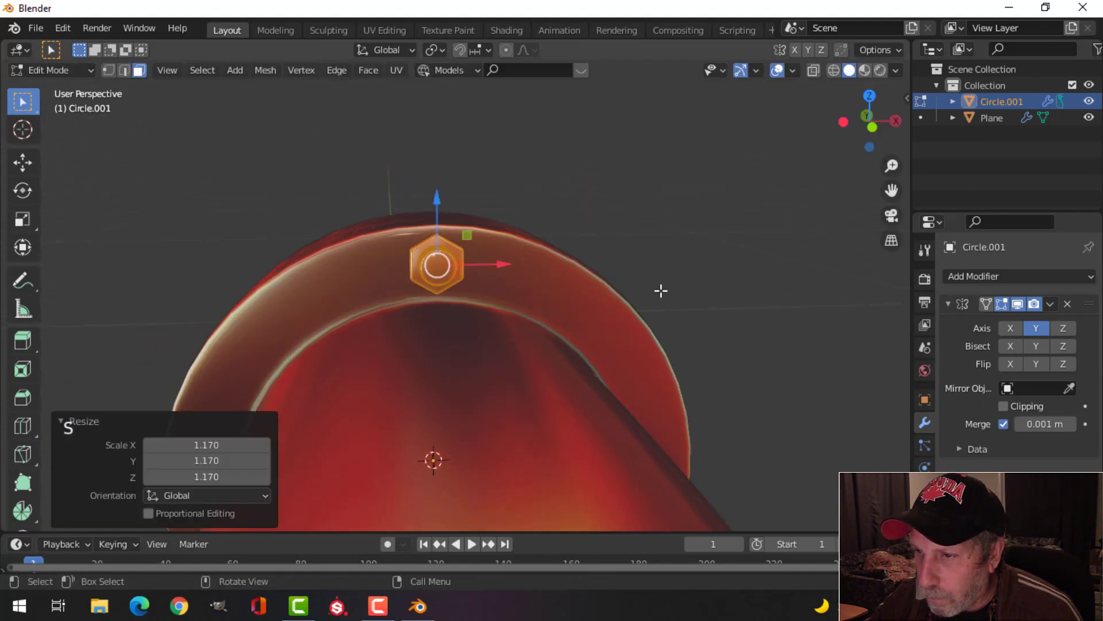
pyautogui.moveTo(695, 288); pyautogui.dragTo(522, 328, button='middle')
pyautogui.hotkey('alt', 'a')
pyautogui.press('Tab')
# - Deselect everything and orbit to inspect the enlarged bolt on the flange
pyautogui.scroll(-3, 521, 328)
pyautogui.hotkey('alt', 'a')
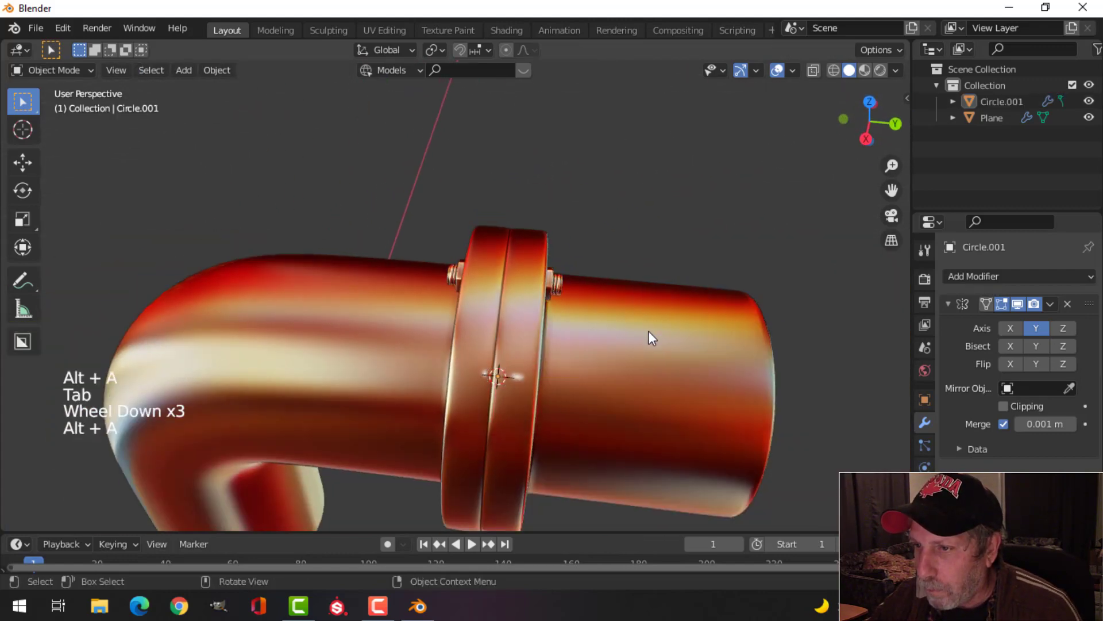
pyautogui.moveTo(626, 336); pyautogui.dragTo(533, 301, button='middle')
pyautogui.scroll(-2, 545, 312)
pyautogui.scroll(-1, 549, 340)
pyautogui.scroll(1, 499, 343)
pyautogui.scroll(1, 510, 304)
# - Add a Plain Axes empty at the 3D cursor on the flange centre
pyautogui.hotkey('shift', 'a')
pyautogui.moveTo(495, 384)
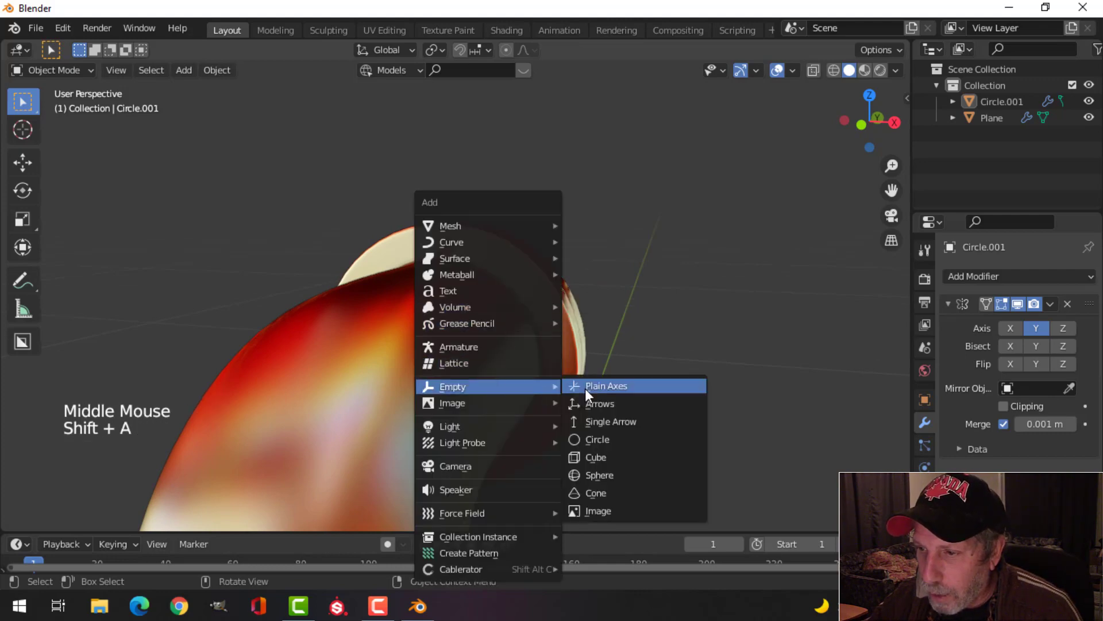
pyautogui.click(585, 387)
pyautogui.scroll(-2, 619, 341)
pyautogui.moveTo(685, 301); pyautogui.dragTo(420, 295, button='middle')
pyautogui.scroll(3, 436, 236)
# - Apply the bolt's Mirror modifier to make the mirrored copy permanent
pyautogui.click(437, 233)
pyautogui.moveTo(723, 277); pyautogui.dragTo(671, 308, button='middle')
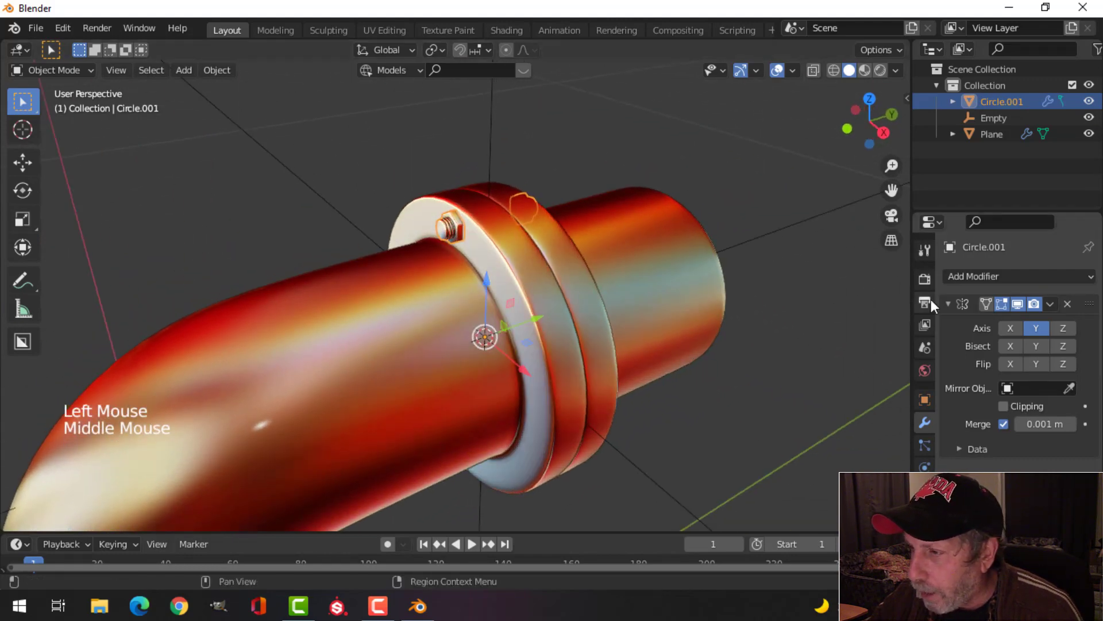
pyautogui.click(1050, 302)
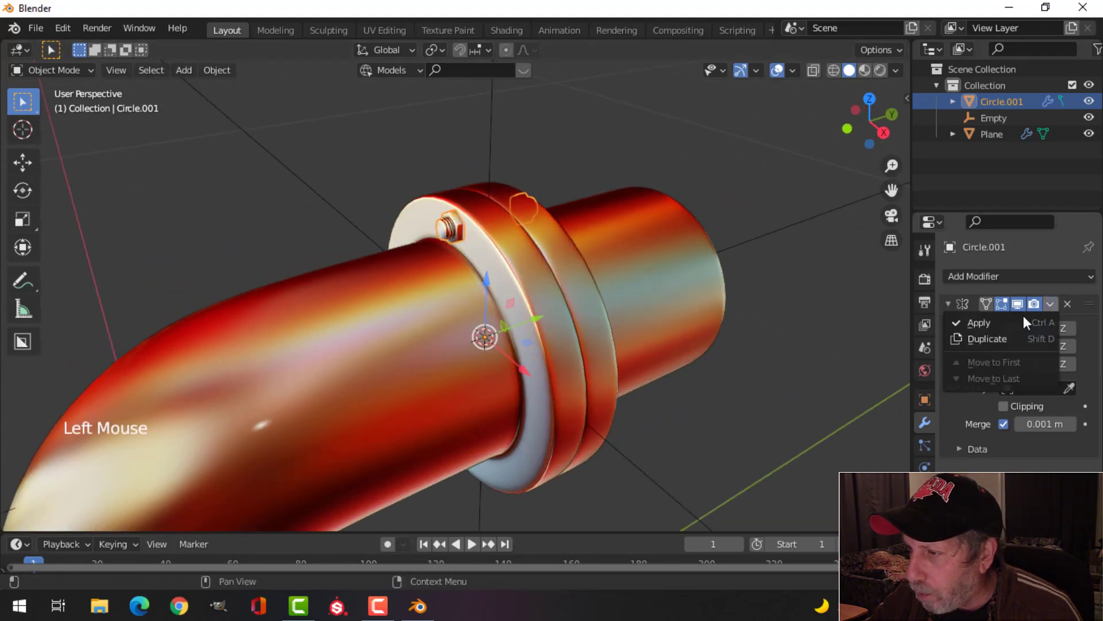
pyautogui.click(1020, 316)
pyautogui.moveTo(839, 306); pyautogui.dragTo(744, 302, button='middle')
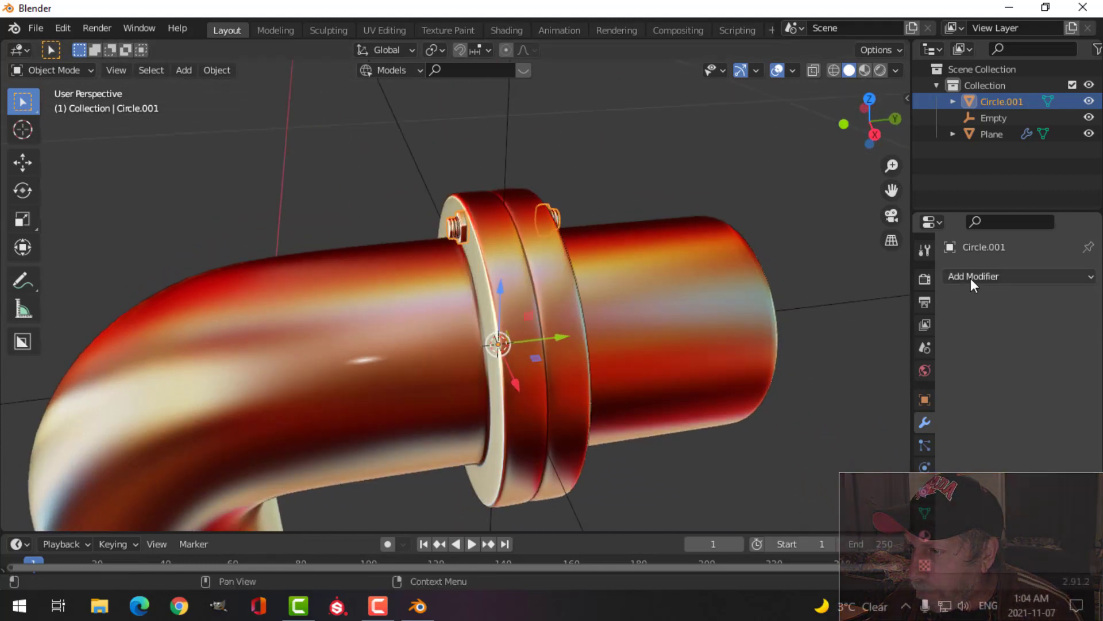
# - Add an Array modifier with Count 8, relative offset 0, and the Empty as object offset
pyautogui.click(971, 278)
pyautogui.click(747, 321)
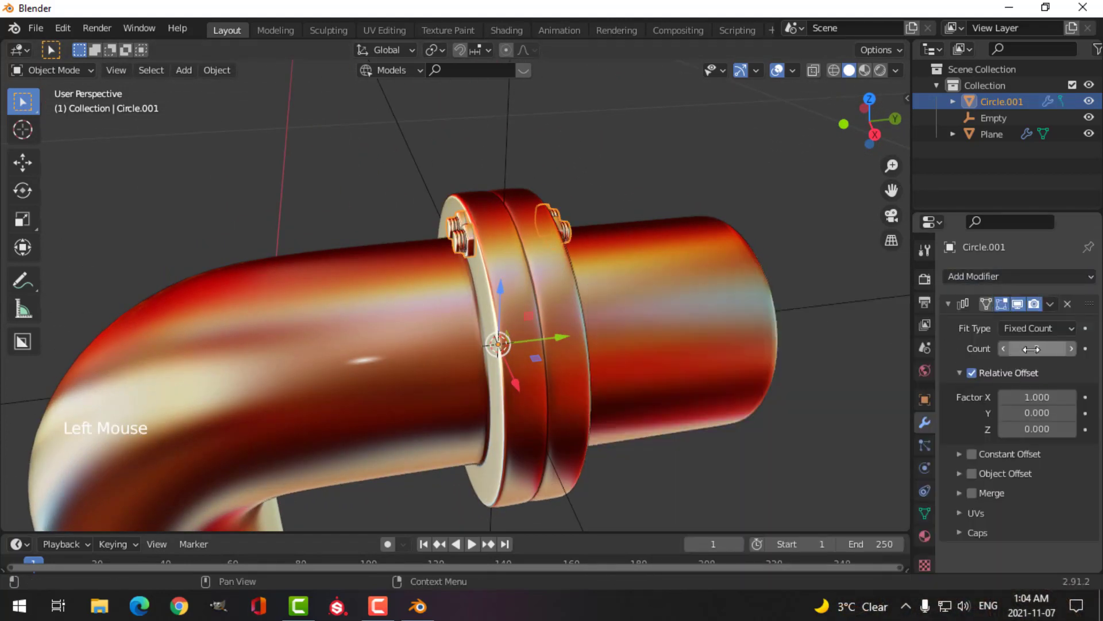
pyautogui.press('Return')
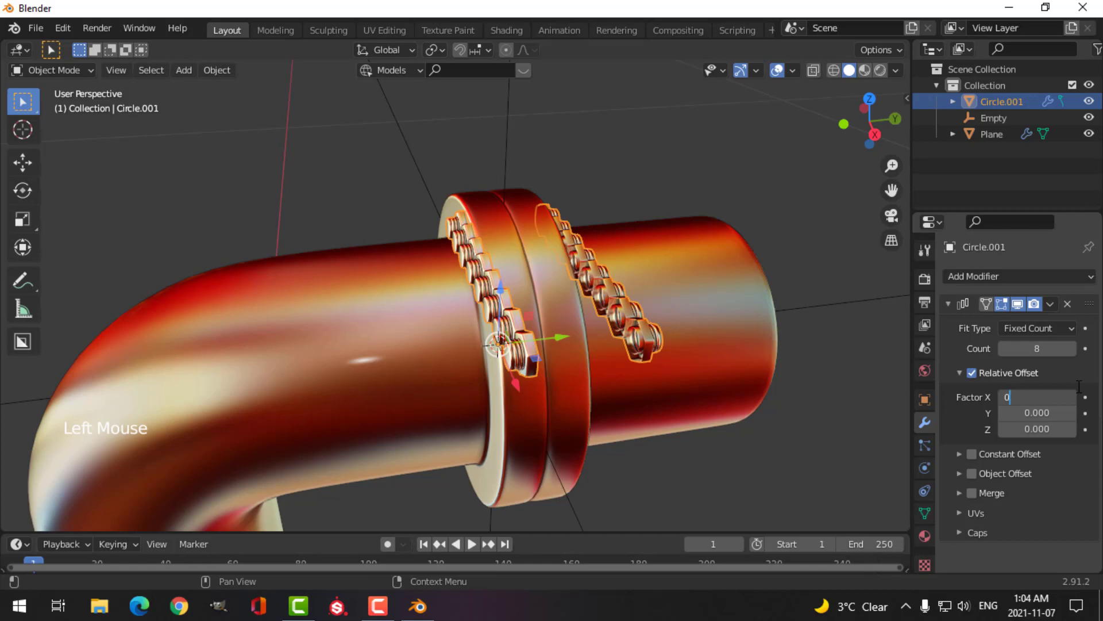
pyautogui.write('0')
pyautogui.press('Return')
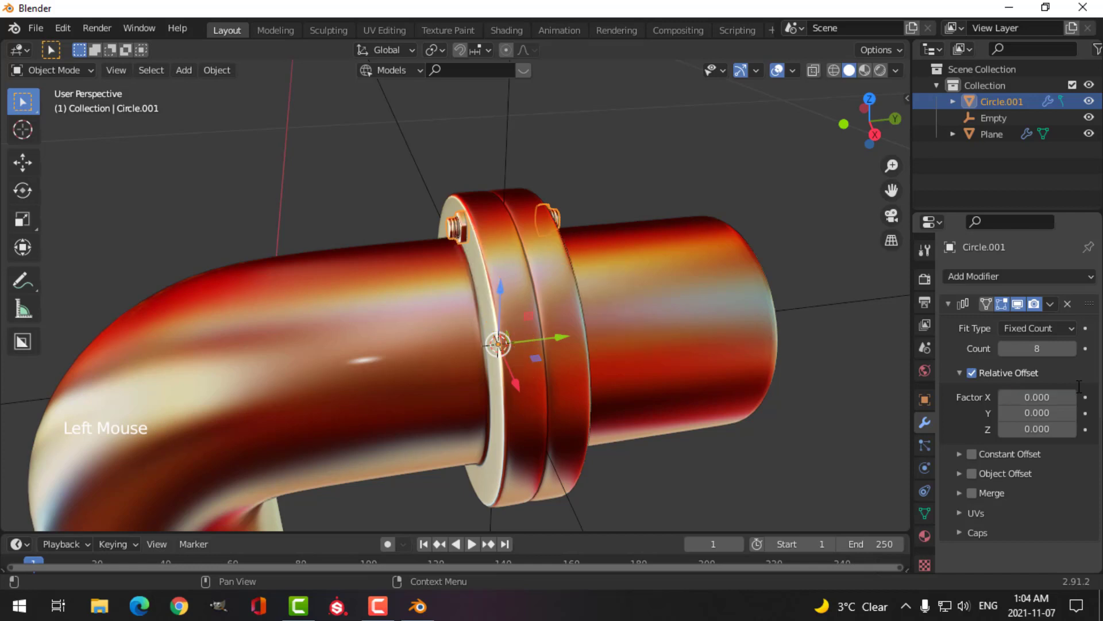
pyautogui.click(974, 473)
pyautogui.click(960, 473)
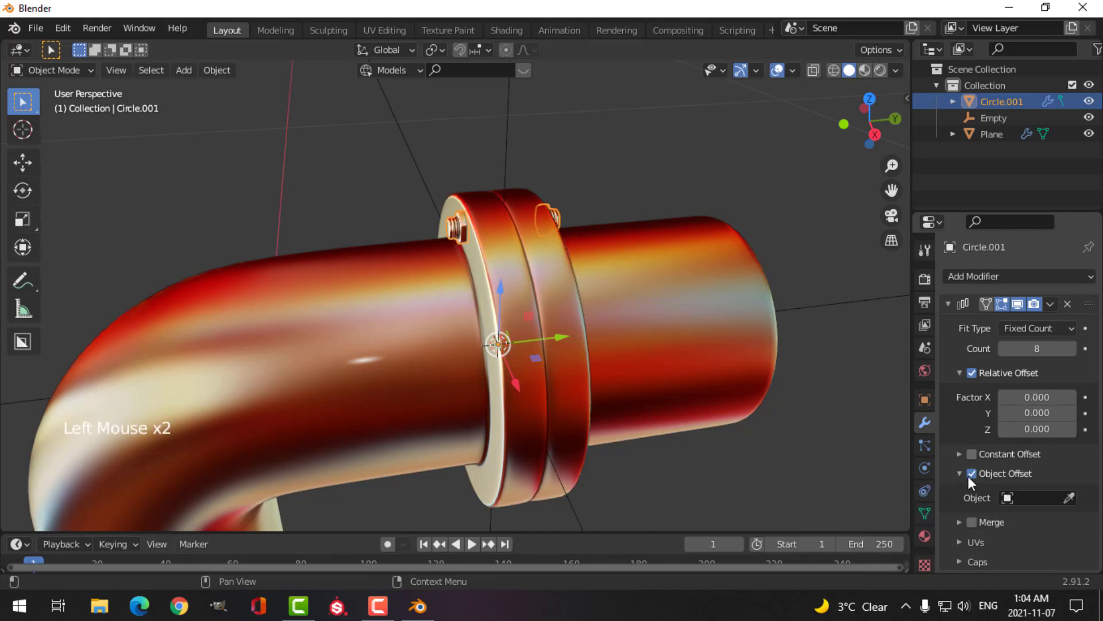
pyautogui.click(1026, 497)
pyautogui.click(967, 332)
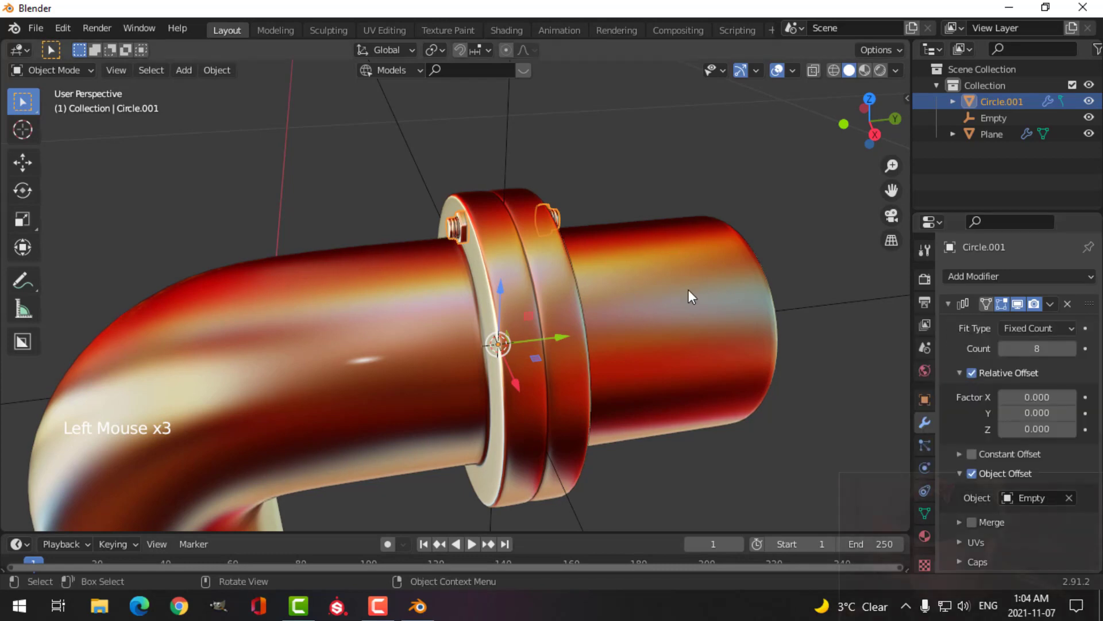
# - Rotate the Empty 45.2° about Y in front view to space the eight bolts evenly
pyautogui.click(1000, 118)
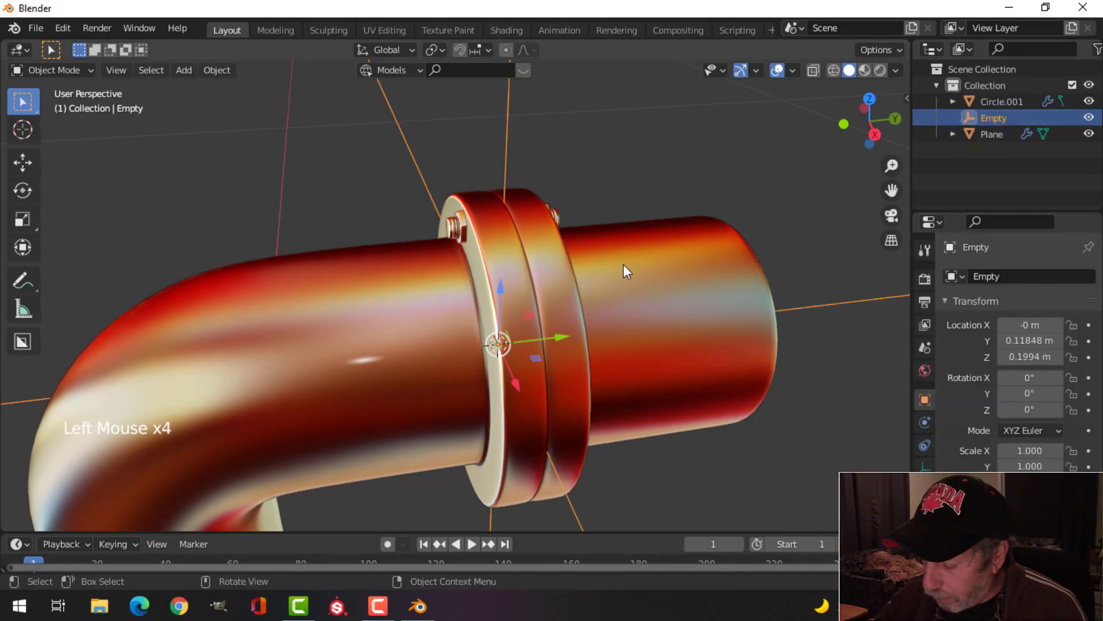
pyautogui.press('KP_1')
pyautogui.scroll(-3, 625, 270)
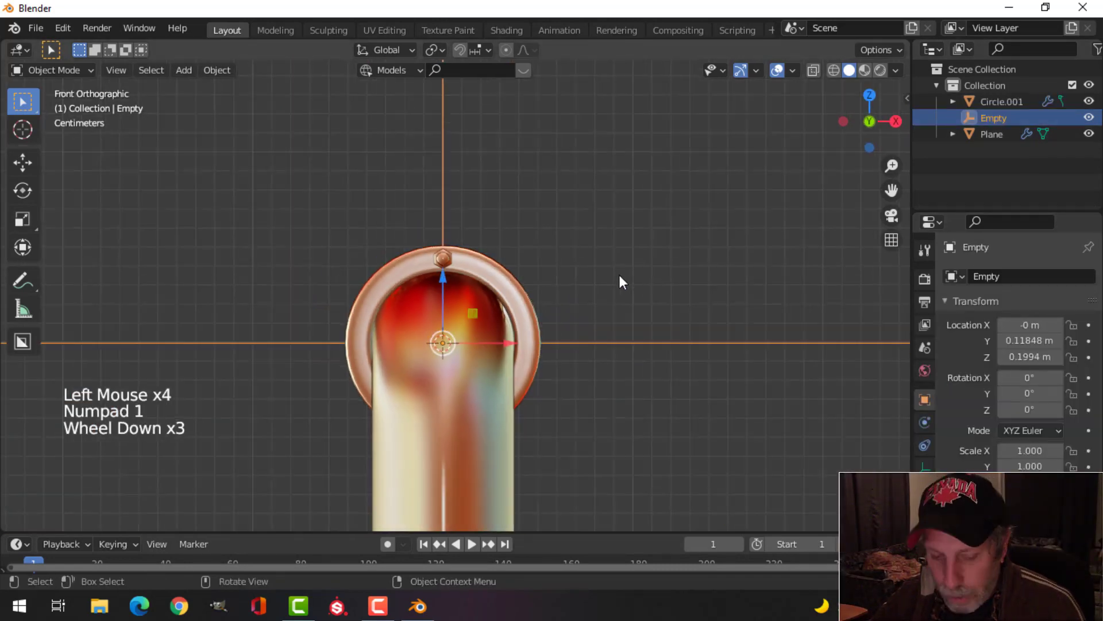
pyautogui.press('r')
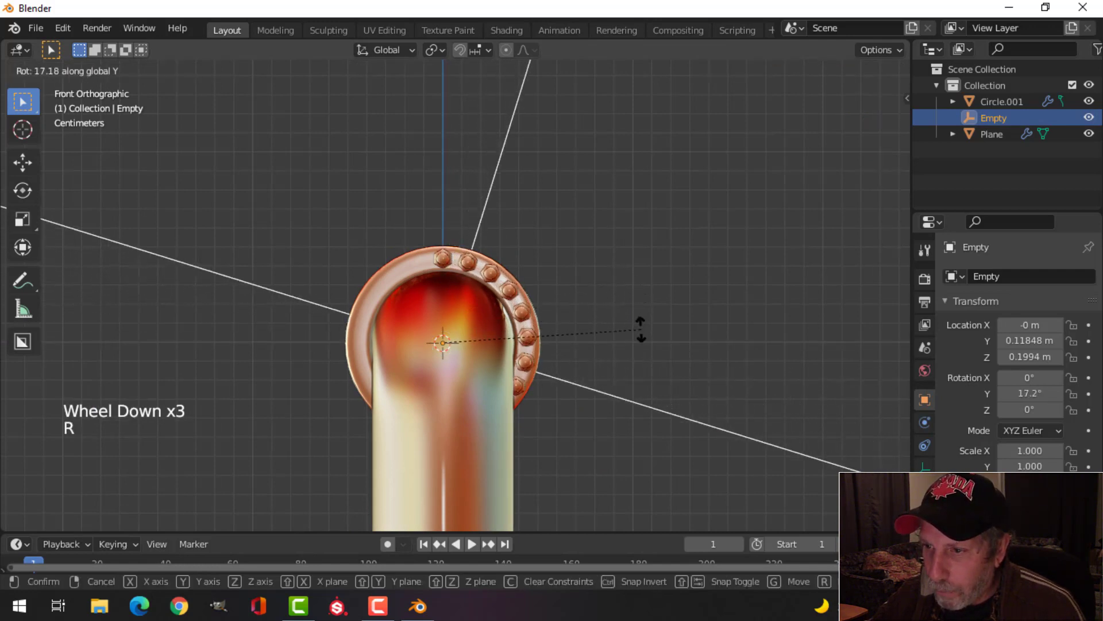
pyautogui.click(518, 371)
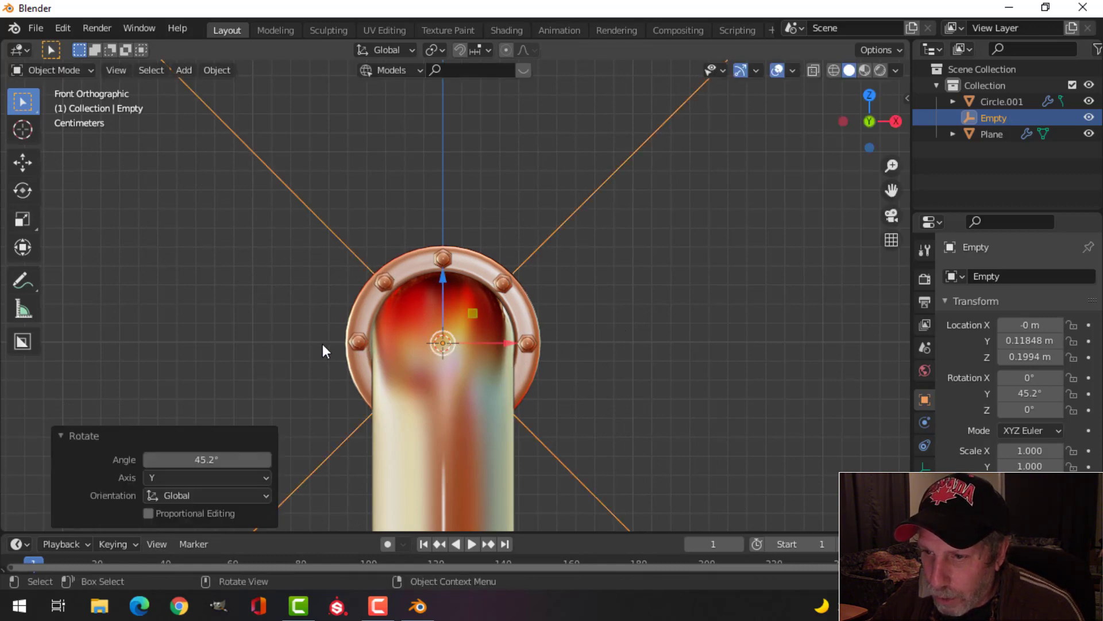
pyautogui.moveTo(674, 335); pyautogui.dragTo(518, 346, button='middle')
pyautogui.moveTo(594, 335); pyautogui.dragTo(488, 304, button='middle')
pyautogui.scroll(2, 533, 340)
pyautogui.scroll(3, 528, 318)
# - Scale the bolt's mesh down slightly in Edit Mode
pyautogui.click(586, 337)
pyautogui.press('Tab')
pyautogui.moveTo(596, 348)
pyautogui.mouseDown(button='middle')
pyautogui.moveTo(665, 348)
pyautogui.moveTo(524, 347)
pyautogui.moveTo(613, 348)
pyautogui.mouseUp(button='middle')
pyautogui.press('s')
pyautogui.click(670, 339)
pyautogui.scroll(2, 614, 348)
# - Select the bolt's end face and inset it by 0.00094 m
pyautogui.keyDown('shift'); pyautogui.click(697, 327); pyautogui.keyUp('shift')
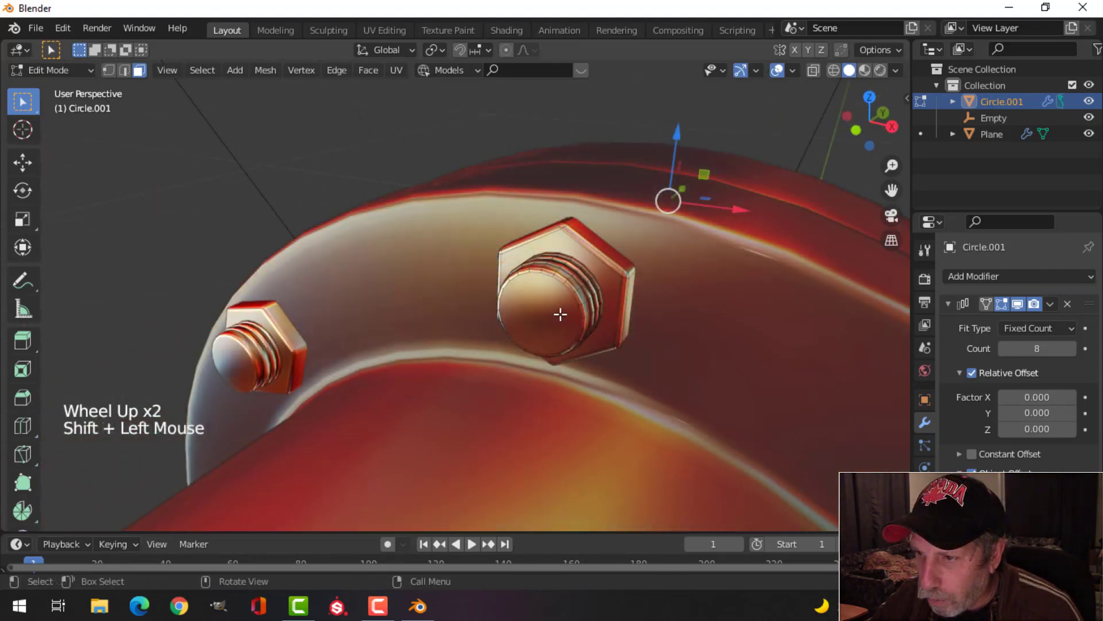
pyautogui.keyDown('shift'); pyautogui.click(561, 313); pyautogui.keyUp('shift')
pyautogui.moveTo(822, 328); pyautogui.dragTo(572, 311, button='middle')
pyautogui.scroll(-2, 571, 308)
pyautogui.press('i')
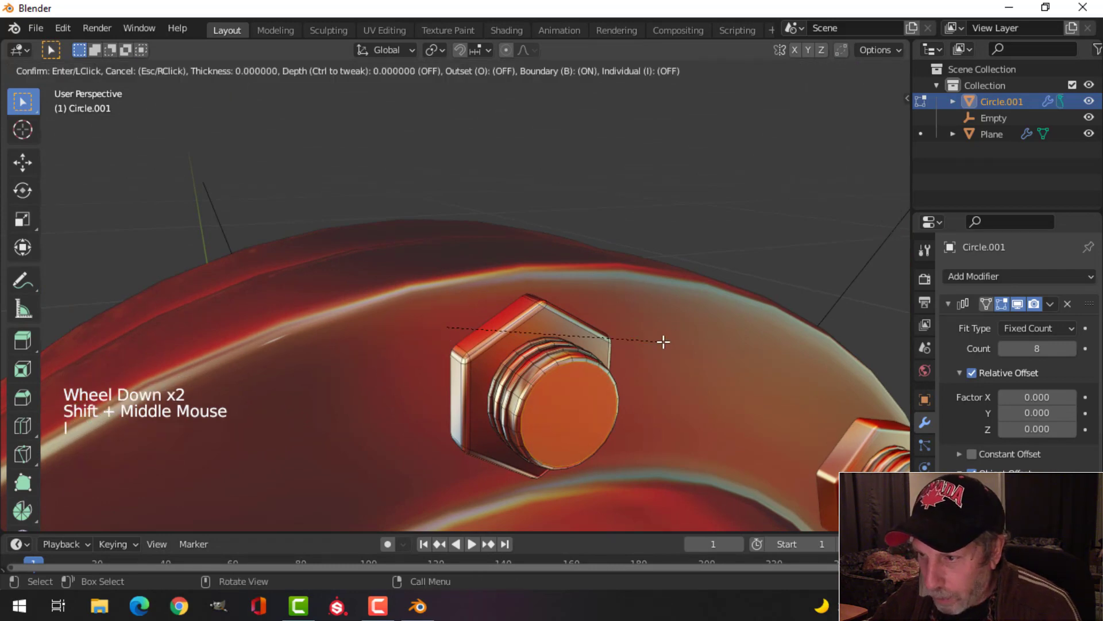
pyautogui.click(653, 346)
pyautogui.moveTo(652, 346); pyautogui.dragTo(715, 349, button='middle')
# - Extrude the inset face and scale it inward into a hollow tip, then exit Edit Mode
pyautogui.press('e')
pyautogui.press('s')
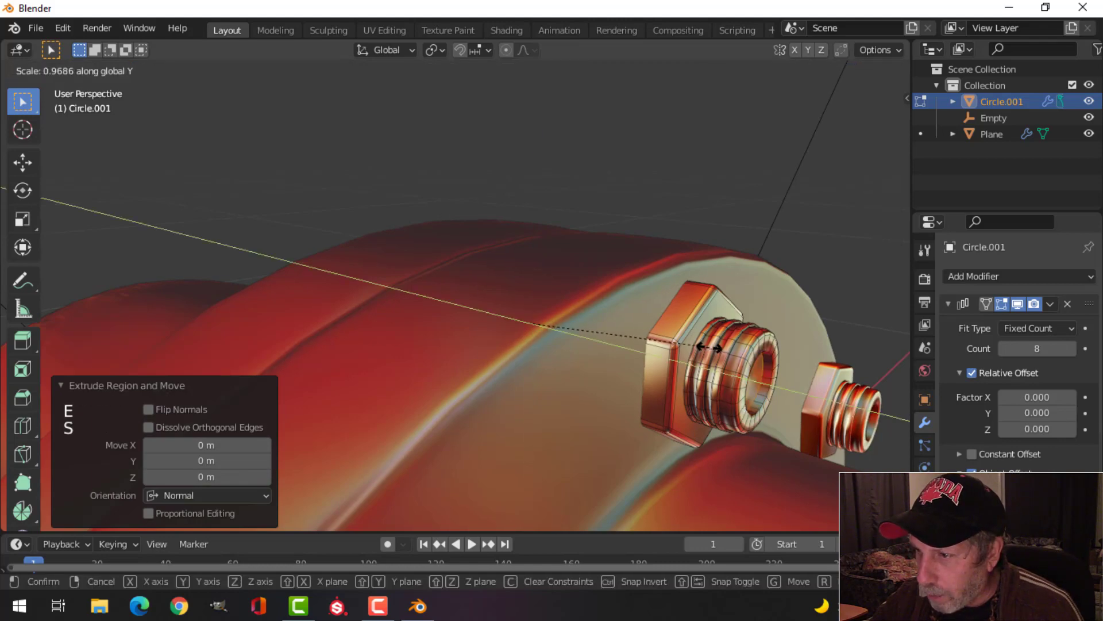
pyautogui.click(709, 347)
pyautogui.press('Tab')
pyautogui.scroll(-3, 745, 358)
pyautogui.moveTo(745, 358); pyautogui.dragTo(670, 343, button='middle')
pyautogui.hotkey('alt', 'a')
pyautogui.scroll(-3, 633, 344)
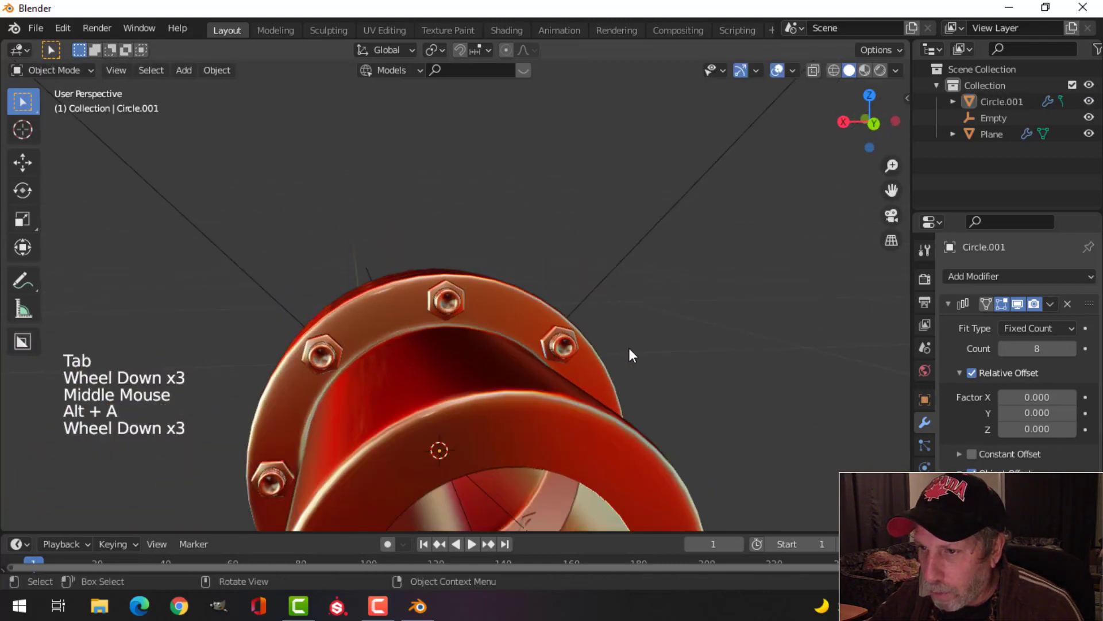
pyautogui.moveTo(592, 347)
pyautogui.mouseDown(button='middle')
pyautogui.moveTo(687, 312)
pyautogui.moveTo(646, 357)
pyautogui.moveTo(612, 330)
pyautogui.moveTo(621, 369)
pyautogui.moveTo(563, 377)
pyautogui.moveTo(583, 366)
pyautogui.mouseUp(button='middle')
pyautogui.scroll(-2, 646, 357)
pyautogui.scroll(-3, 582, 371)
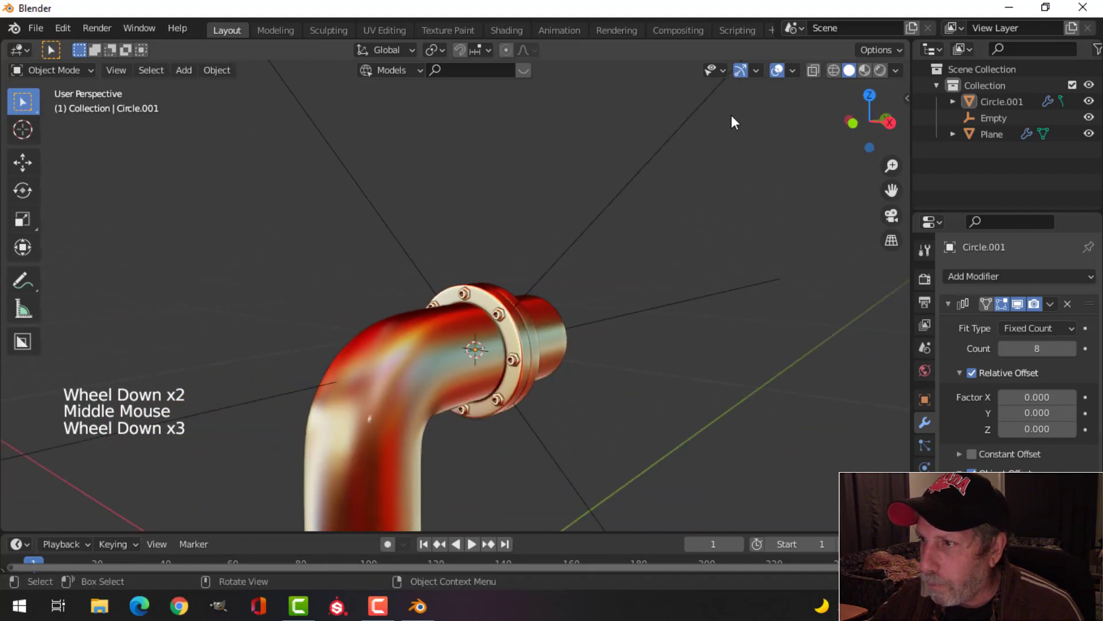
# - Turn off viewport overlays and maximize the 3D viewport with Ctrl+Space around the bolted flange
pyautogui.click(777, 70)
pyautogui.scroll(-2, 678, 303)
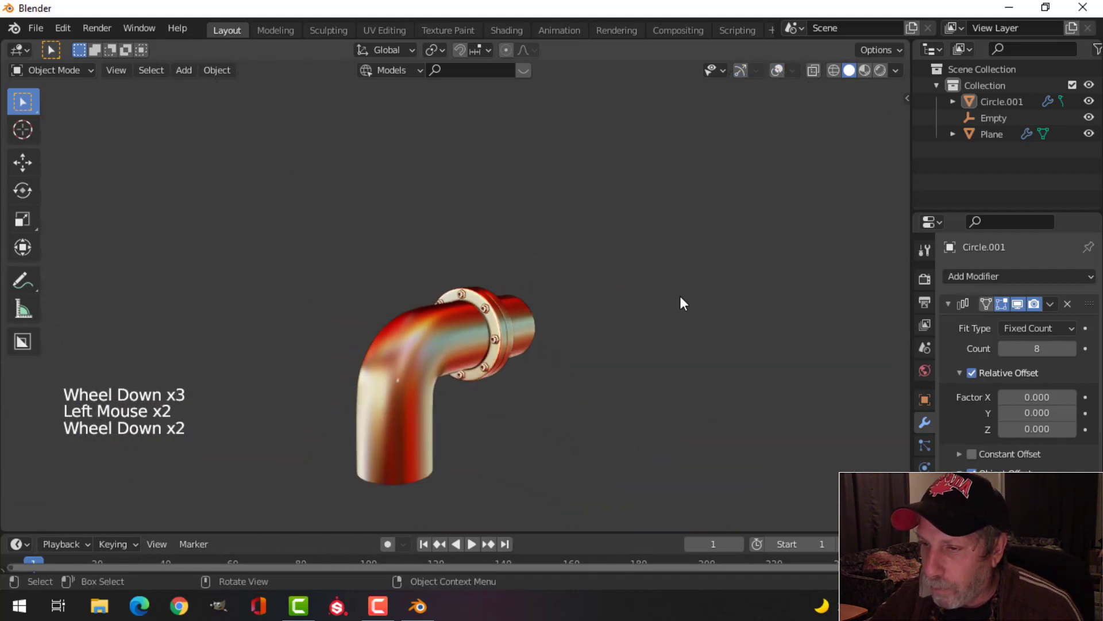
pyautogui.moveTo(677, 302); pyautogui.dragTo(536, 231, button='middle')
pyautogui.scroll(3, 631, 332)
pyautogui.hotkey('ctrl', 'space')
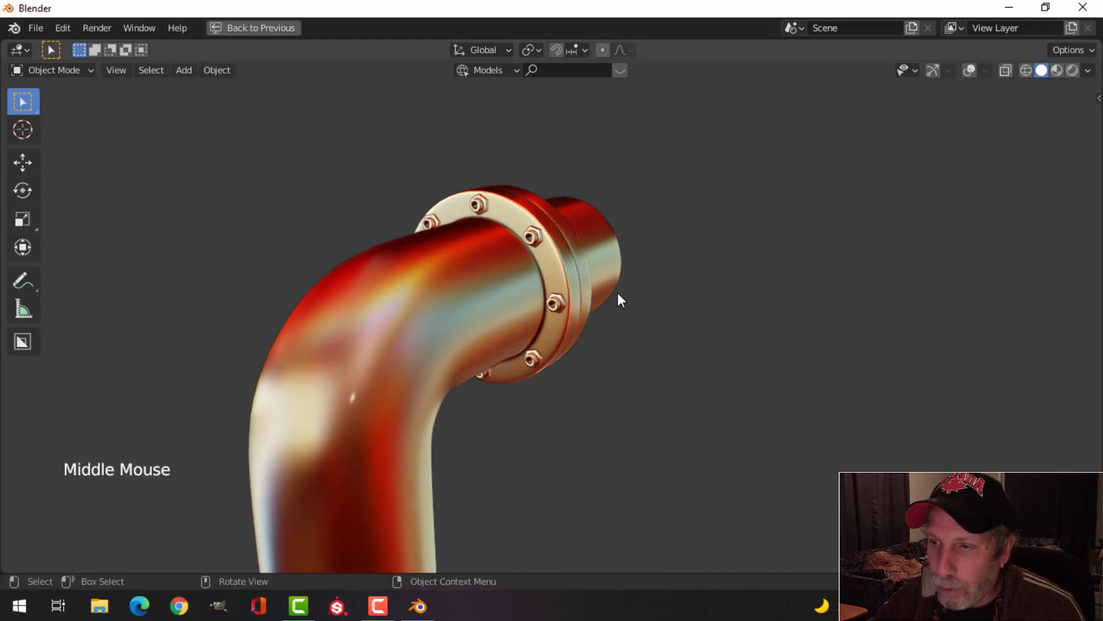
pyautogui.moveTo(619, 291); pyautogui.dragTo(568, 277, button='middle')
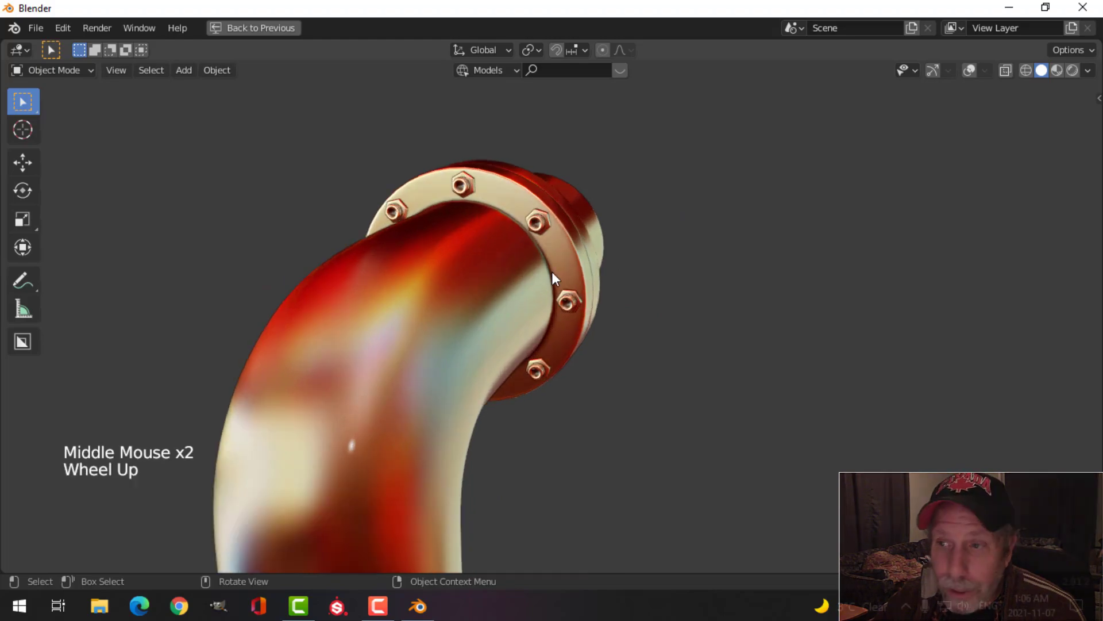